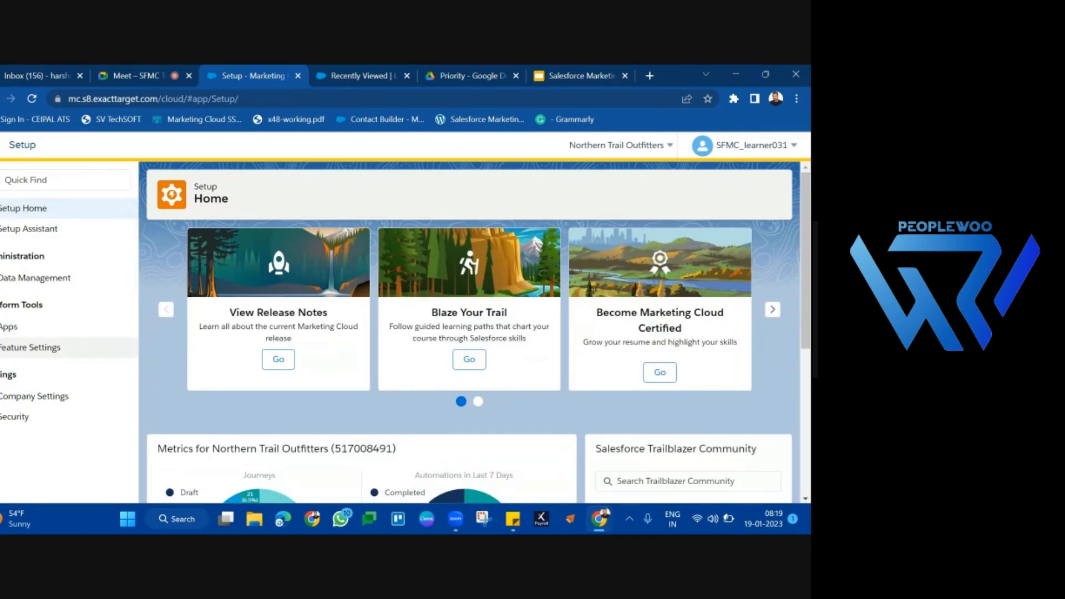
# Step: Open the Send Classifications page under Email Studio's feature settings and start a new send classification
pyautogui.click(33, 348)
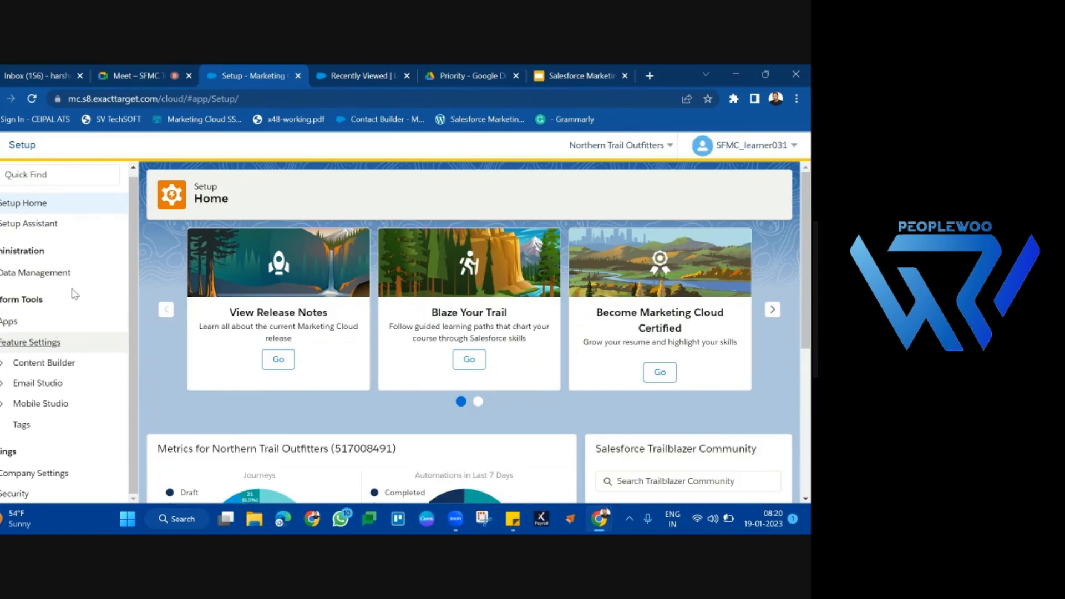
pyautogui.click(5, 384)
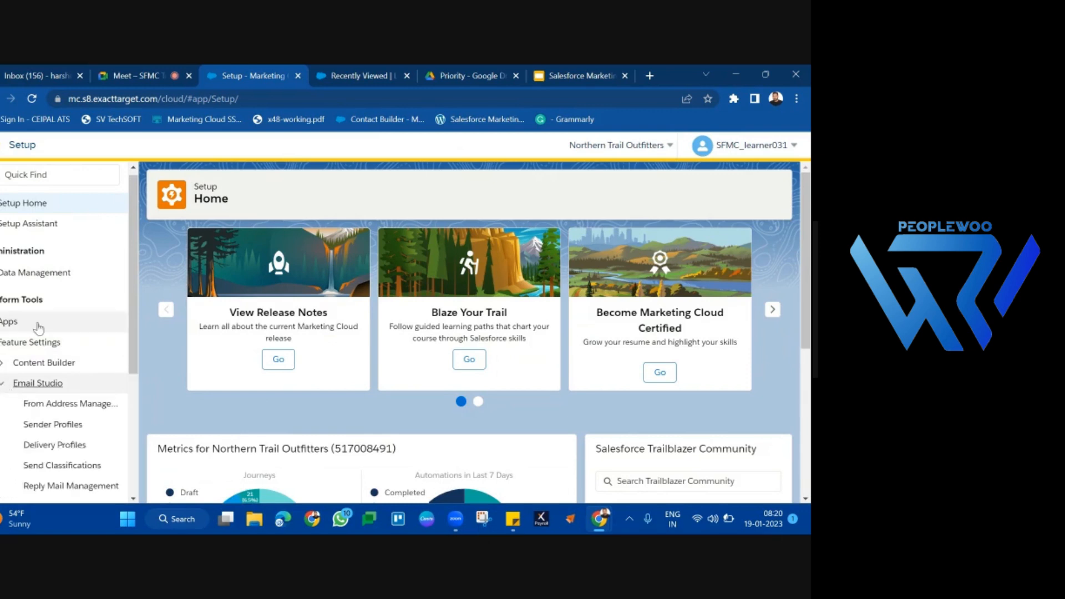
pyautogui.scroll(-3, 50, 305)
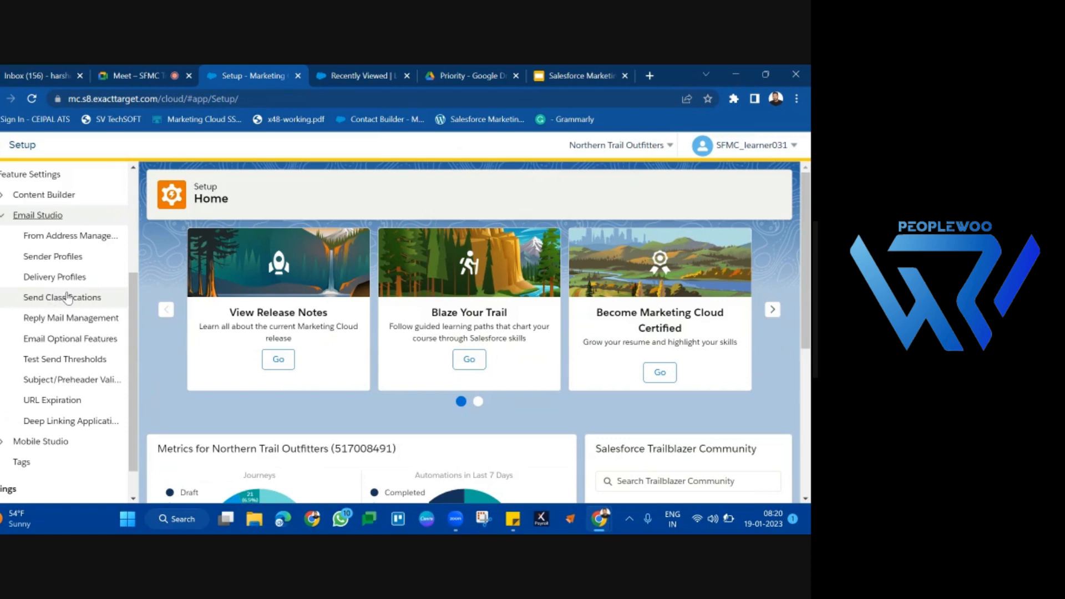
pyautogui.click(57, 298)
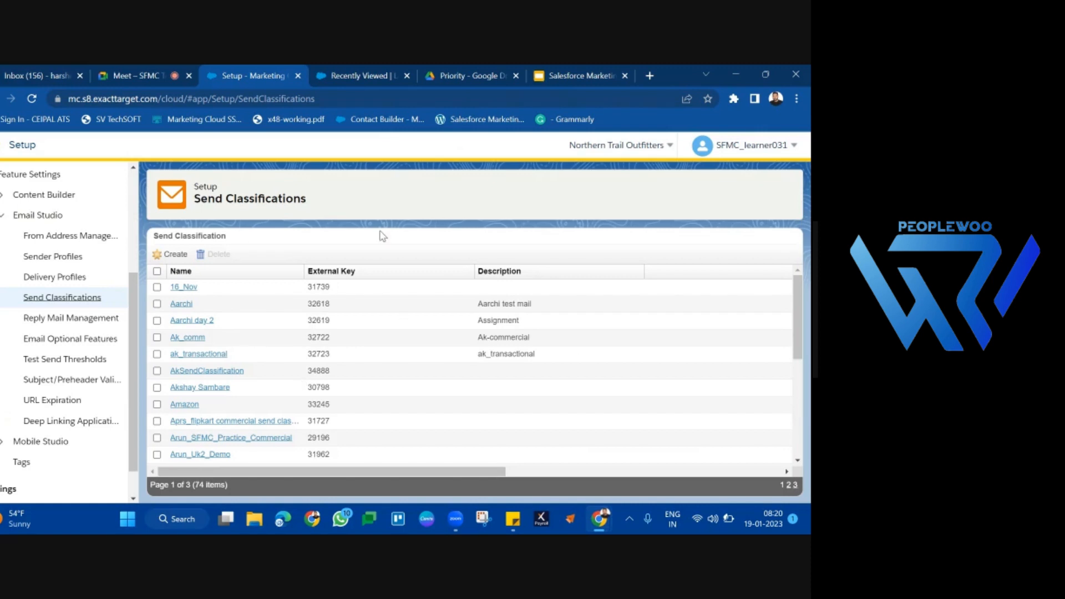
pyautogui.click(173, 255)
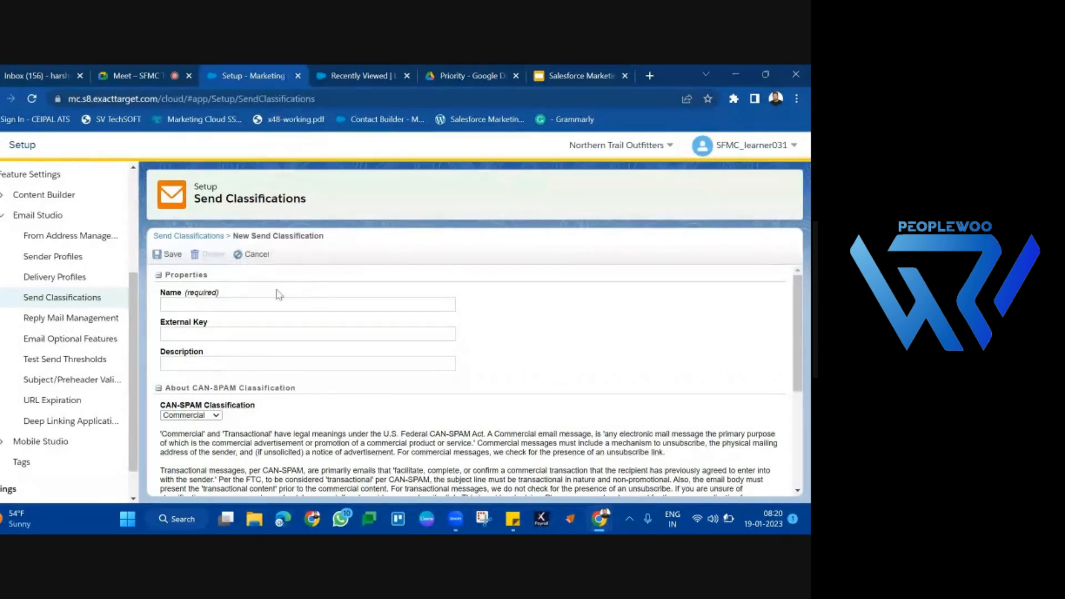
# Step: Name the new send classification B5SendClassification
pyautogui.click(197, 305)
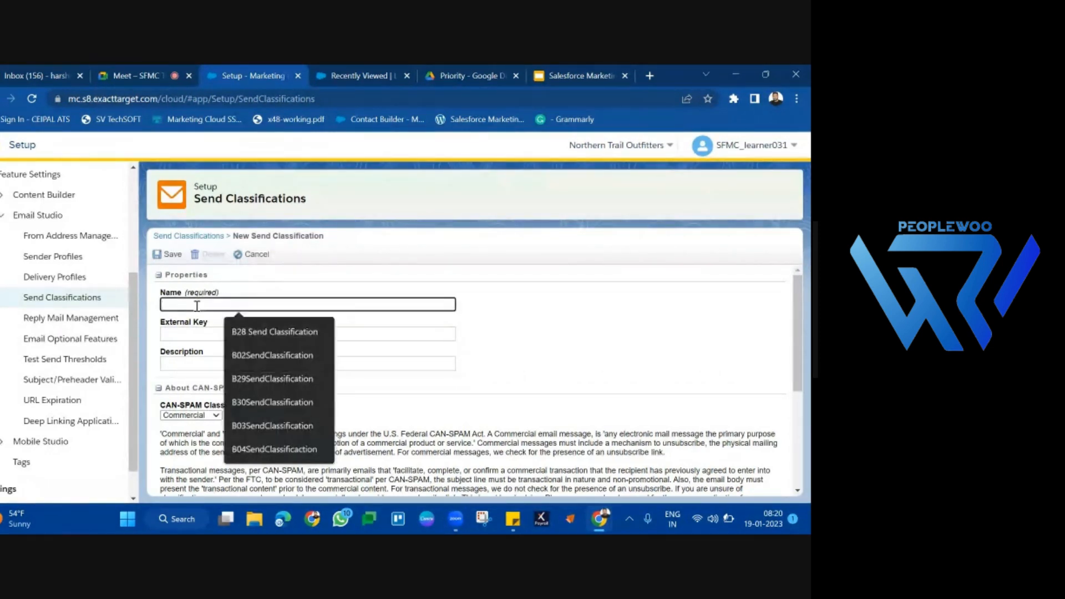
pyautogui.write('B33')
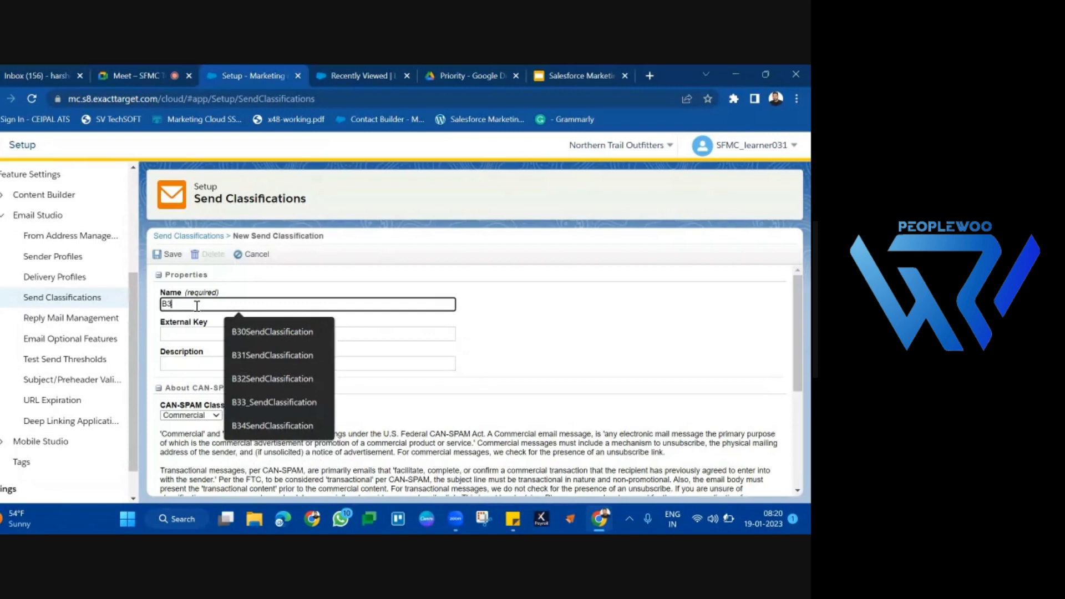
pyautogui.press('BackSpace')
pyautogui.press('BackSpace')
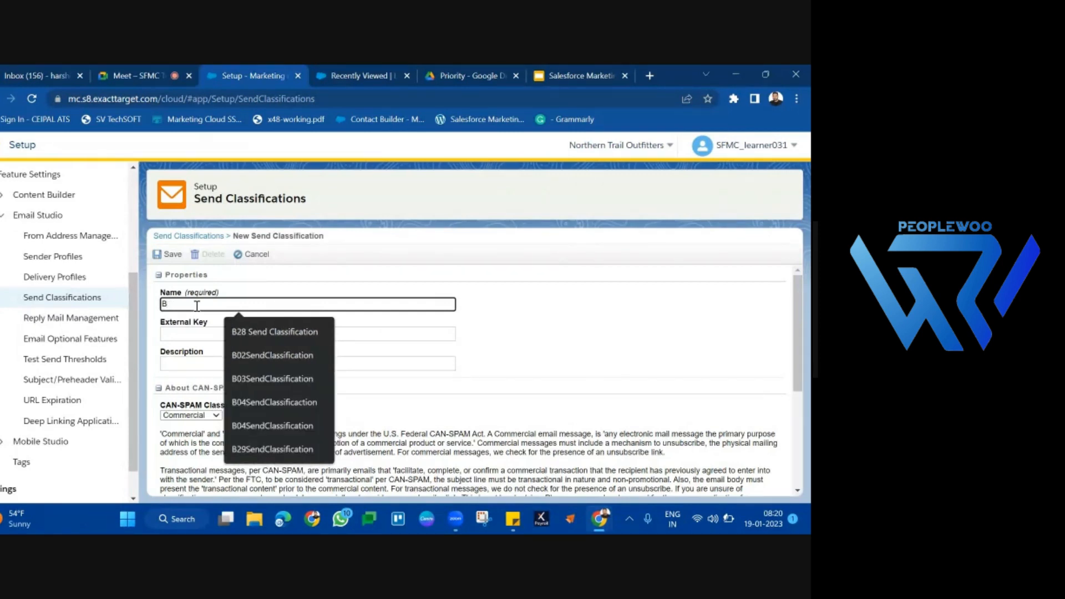
pyautogui.write('5')
pyautogui.hotkey('ctrl', 'a')
pyautogui.click(197, 305)
pyautogui.write('Sen')
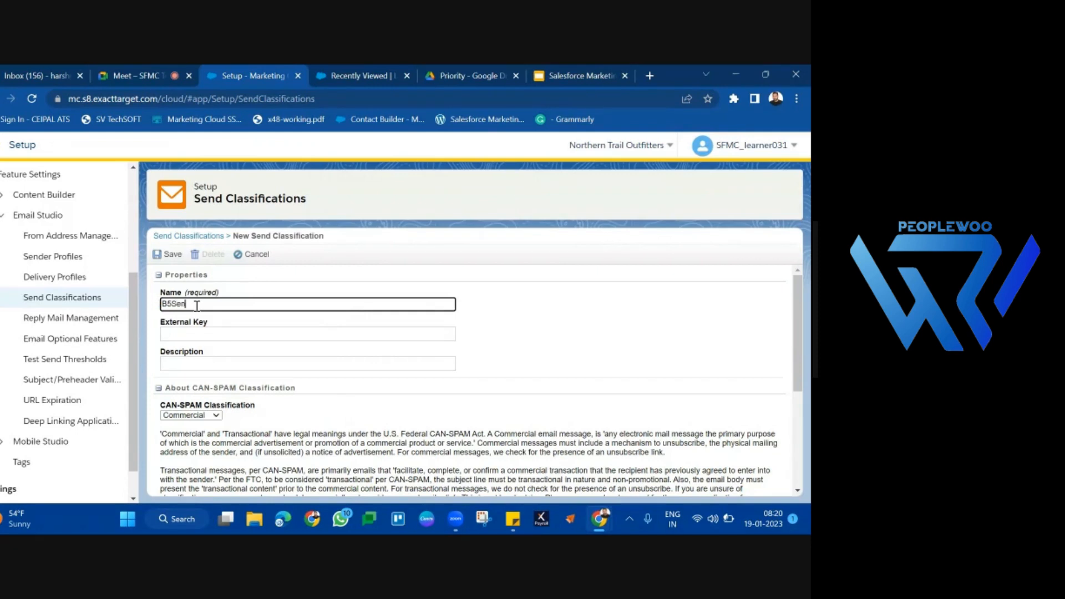
pyautogui.write('dClassification')
pyautogui.doubleClick(197, 306)
pyautogui.click(298, 320)
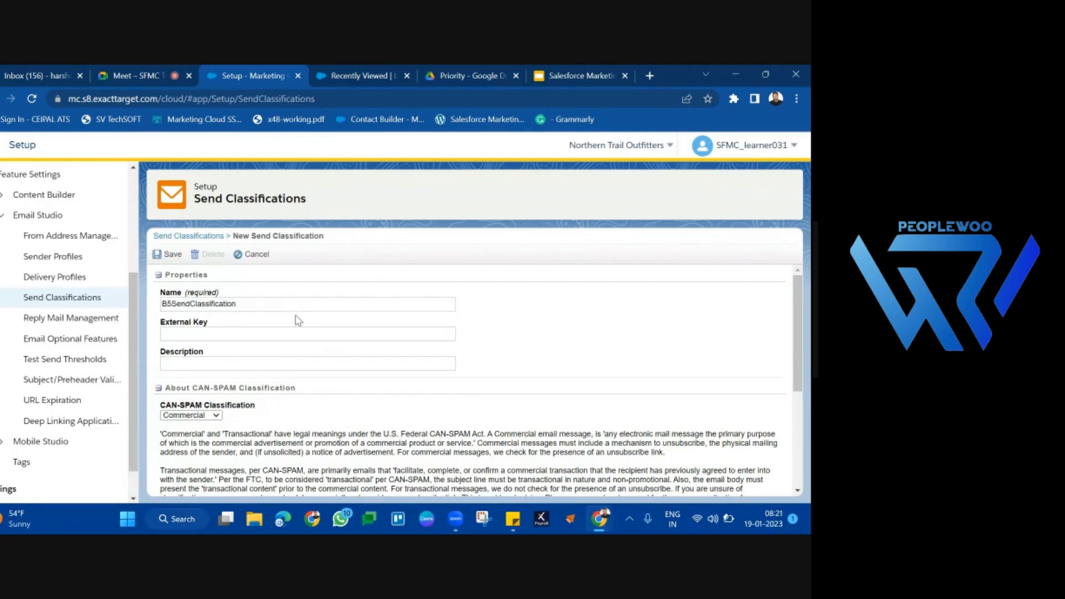
pyautogui.doubleClick(275, 304)
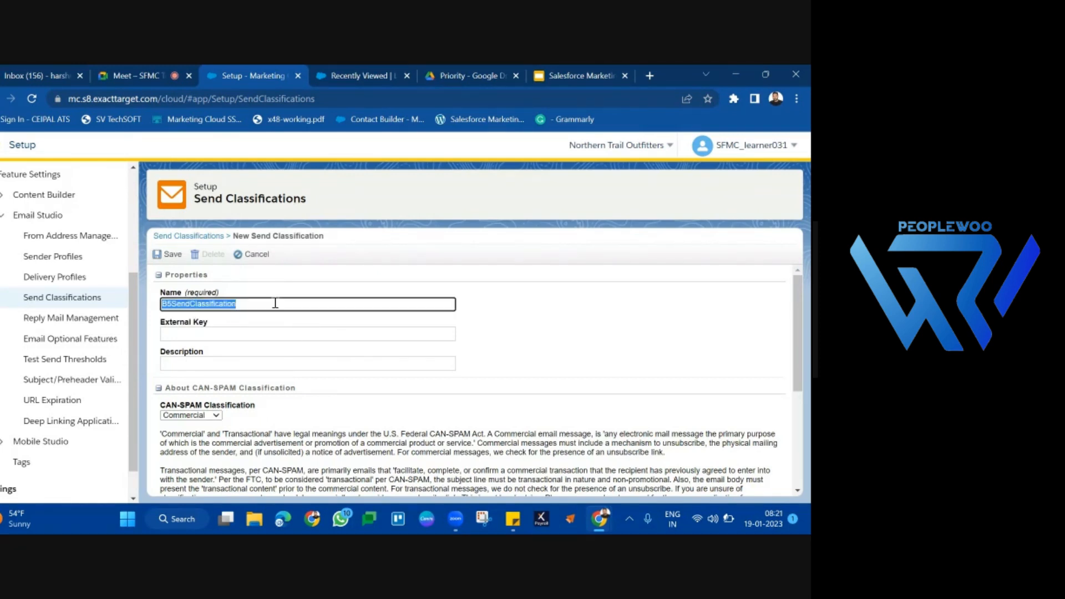
pyautogui.click(277, 323)
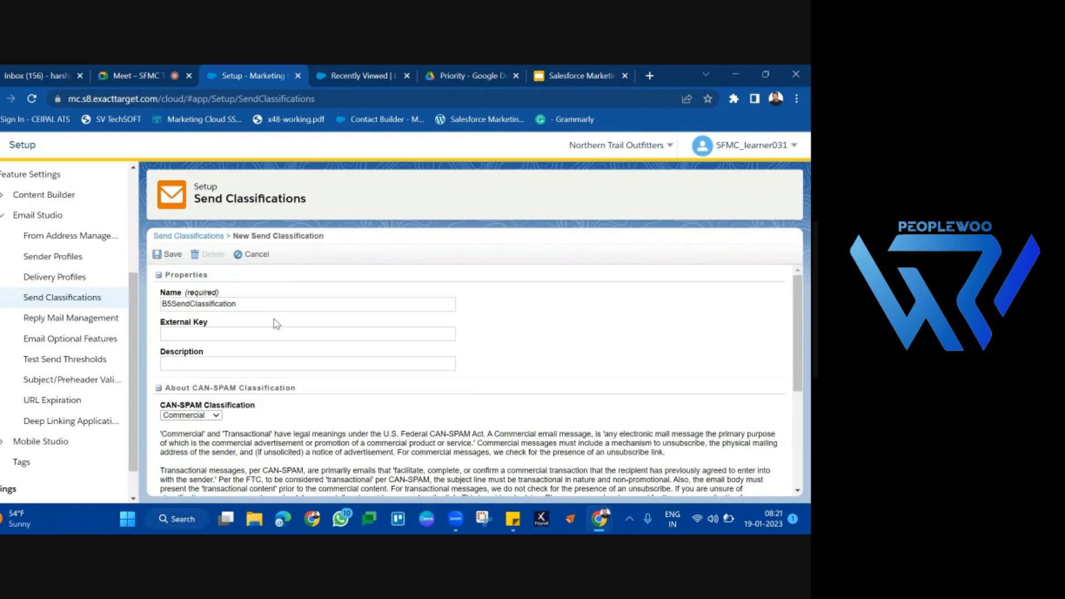
# Step: Try the Transactional option for the CAN-SPAM classification and return the setting to Commercial
pyautogui.scroll(-3, 267, 378)
pyautogui.tripleClick(230, 310)
pyautogui.click(211, 322)
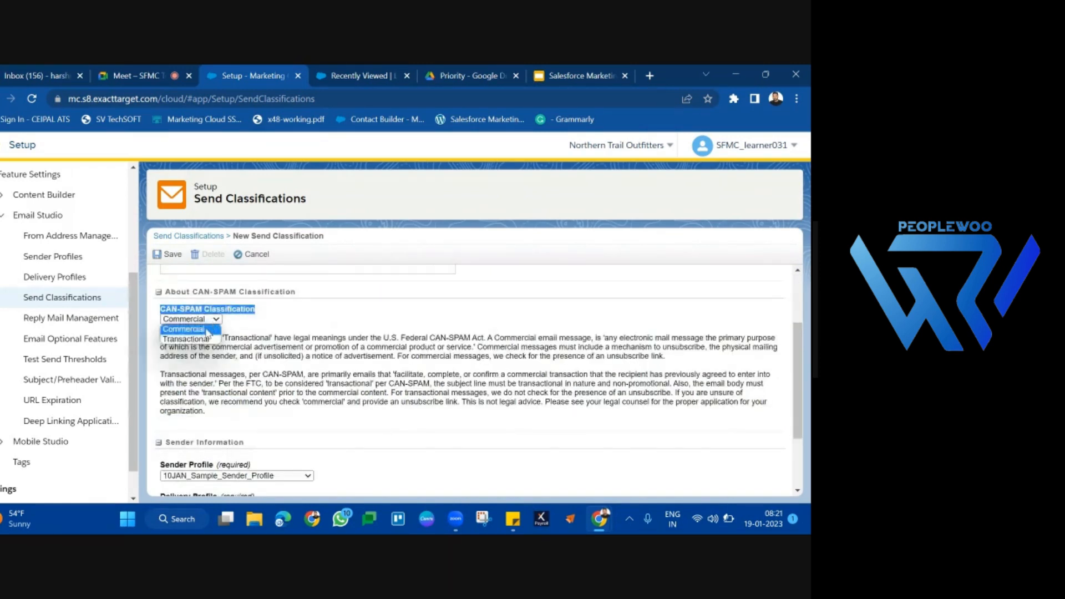
pyautogui.click(205, 339)
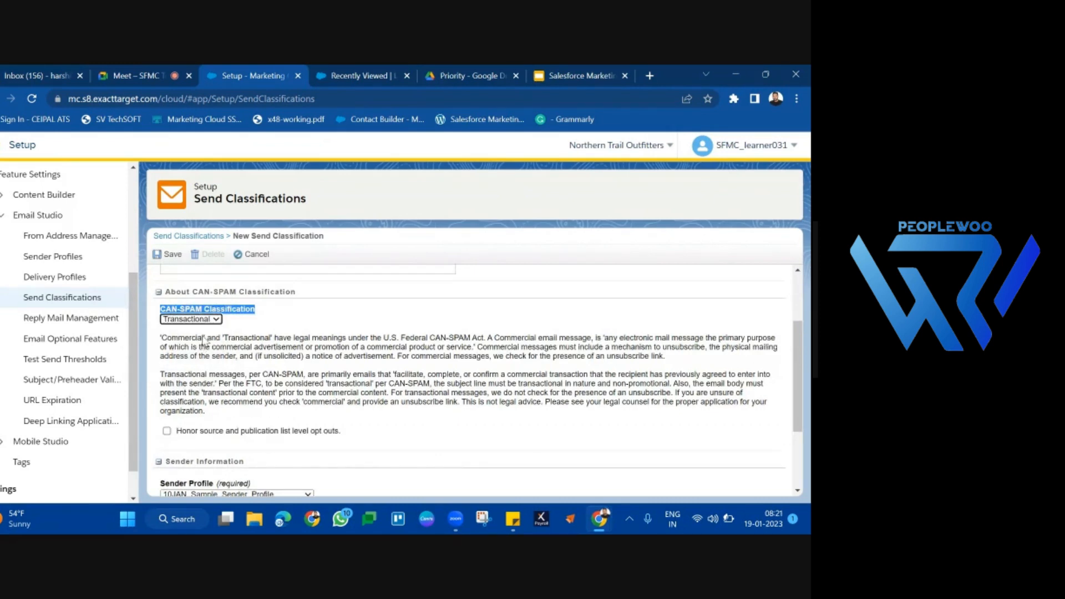
pyautogui.click(213, 322)
pyautogui.click(208, 329)
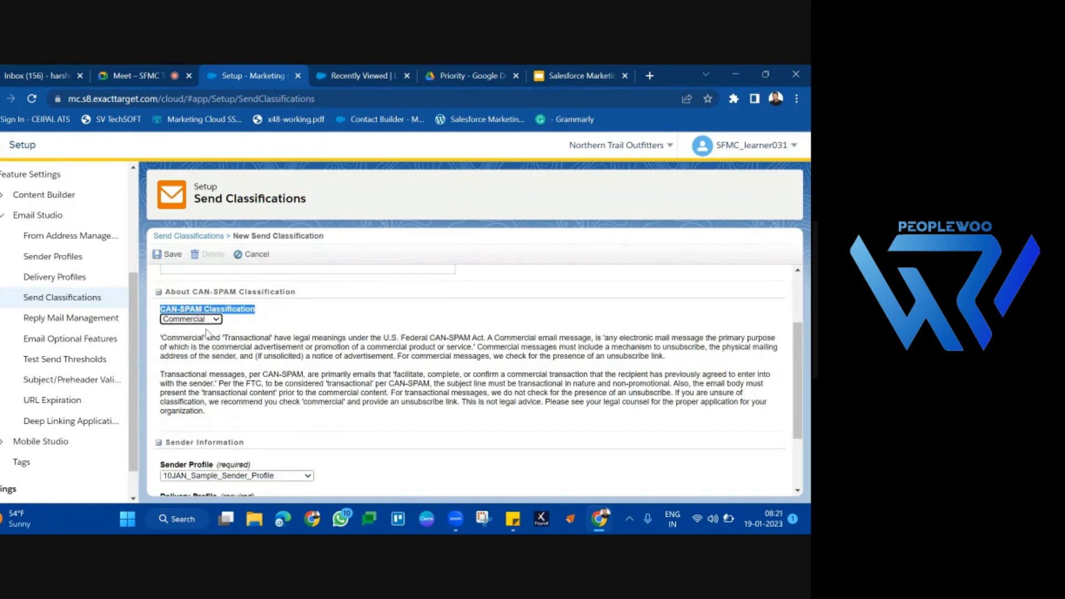
pyautogui.moveTo(161, 337); pyautogui.dragTo(543, 427)
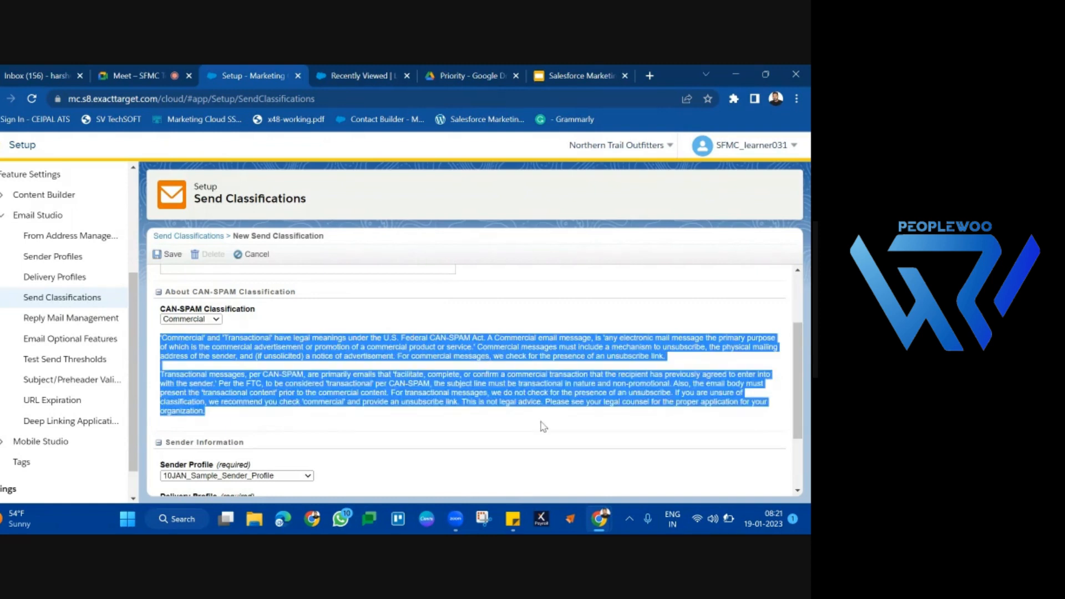
pyautogui.click(212, 319)
pyautogui.click(213, 319)
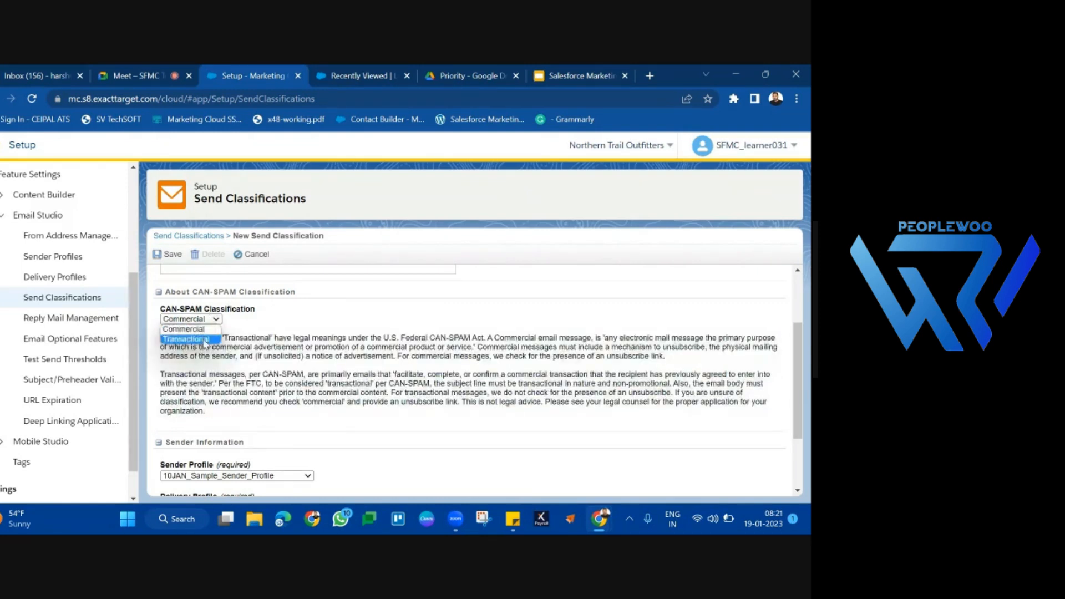
pyautogui.click(205, 340)
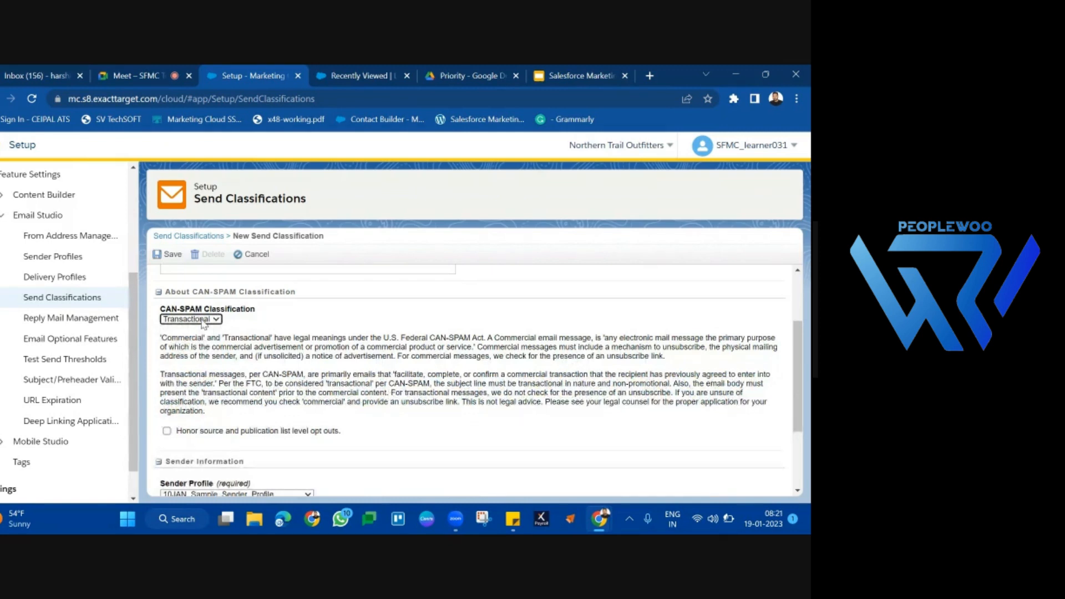
pyautogui.click(202, 320)
pyautogui.click(199, 330)
# Step: Read the CAN-SPAM guidance on what commercial messages must include and what is checked for them
pyautogui.moveTo(160, 336); pyautogui.dragTo(256, 417)
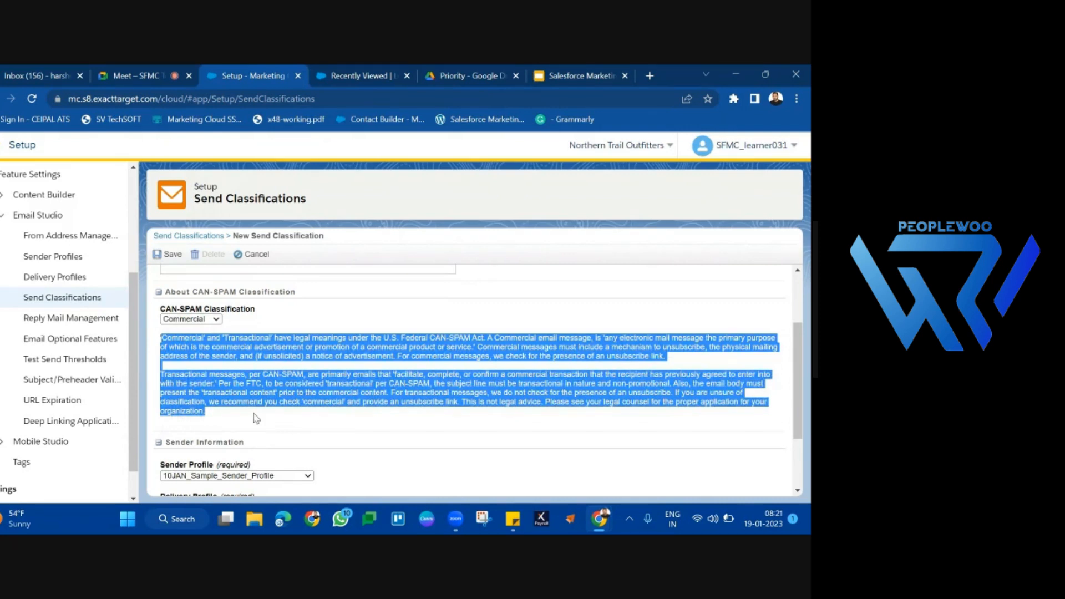
pyautogui.click(256, 418)
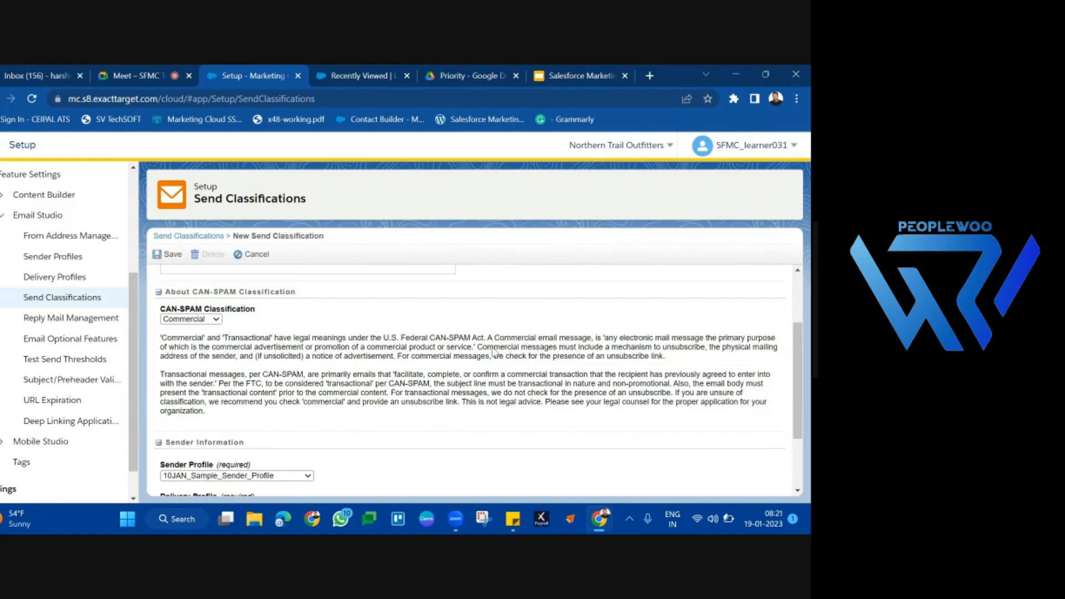
pyautogui.moveTo(482, 351); pyautogui.dragTo(708, 349)
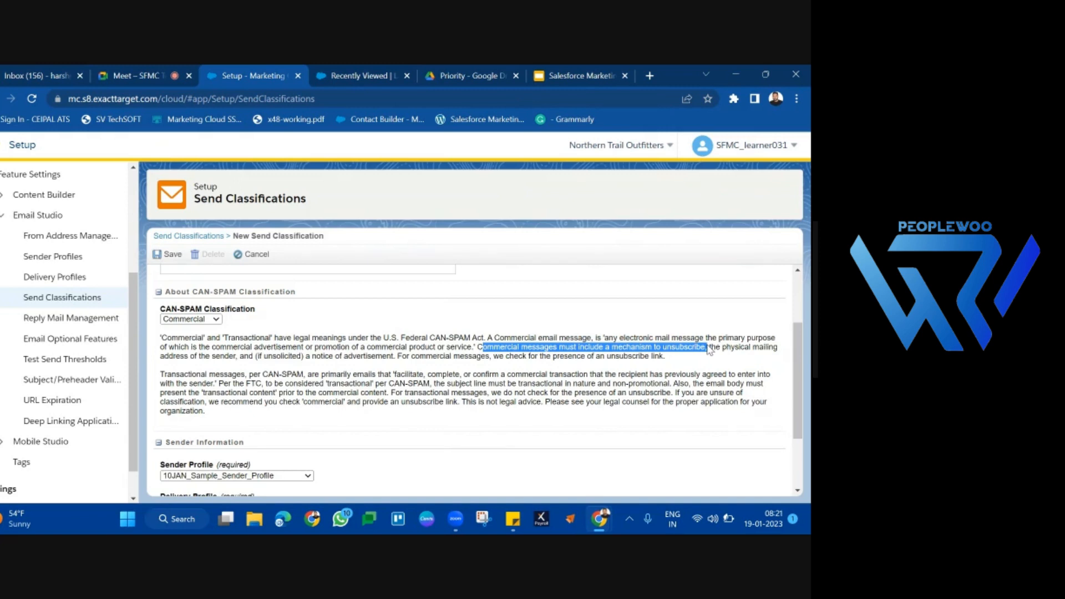
pyautogui.moveTo(709, 349); pyautogui.dragTo(398, 359)
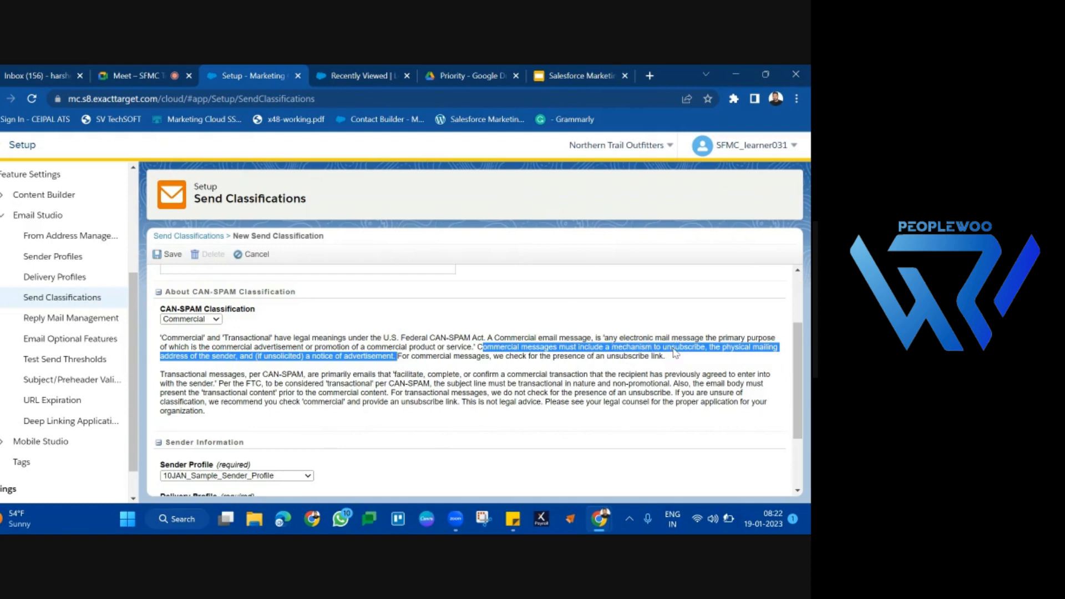
pyautogui.click(318, 365)
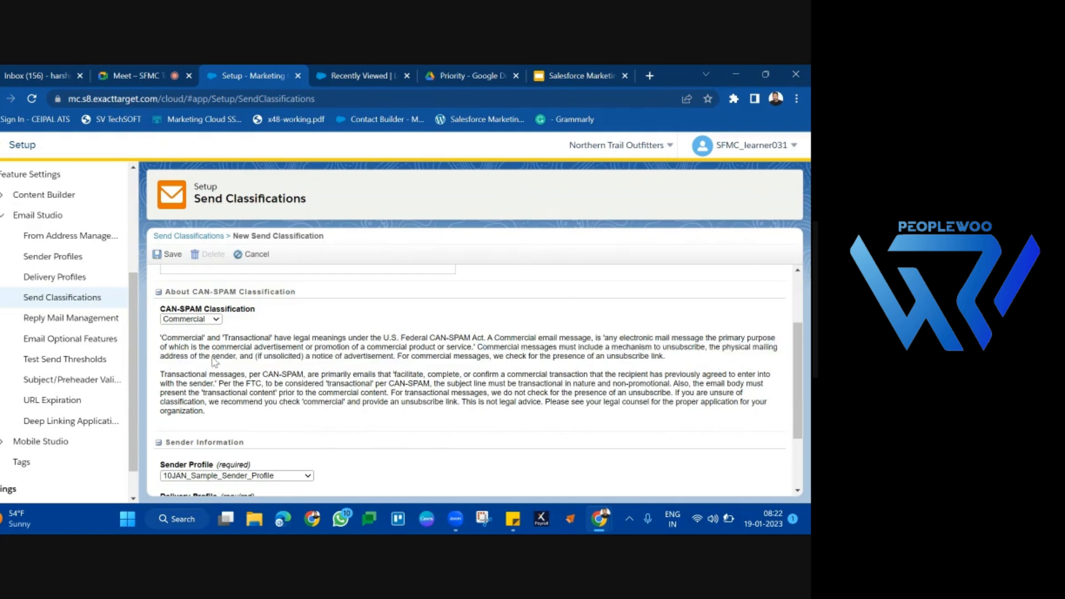
pyautogui.moveTo(212, 359); pyautogui.dragTo(377, 348)
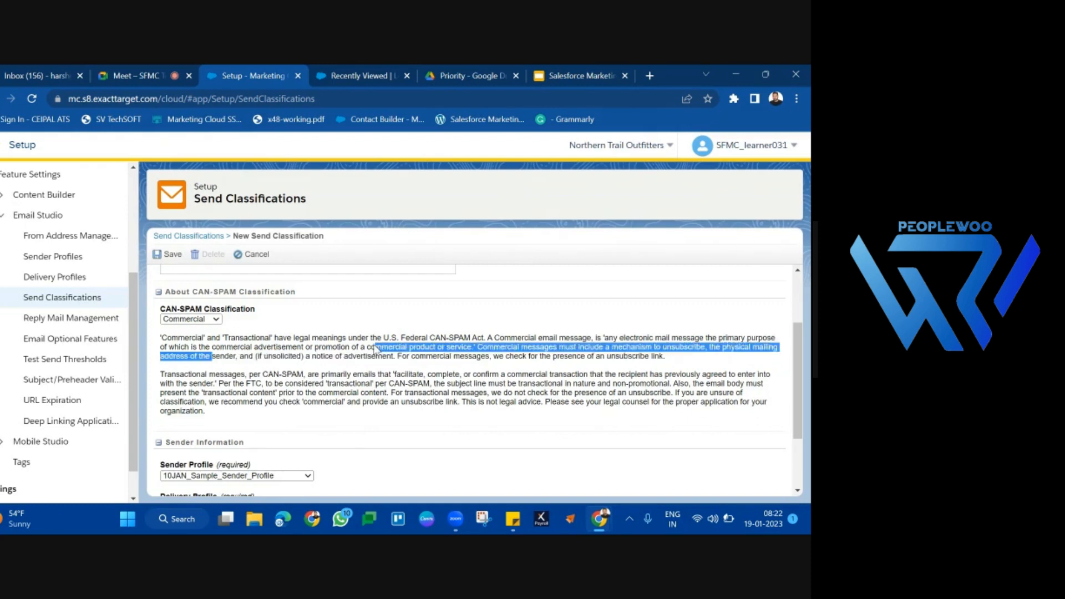
pyautogui.moveTo(413, 361); pyautogui.dragTo(709, 360)
pyautogui.click(723, 365)
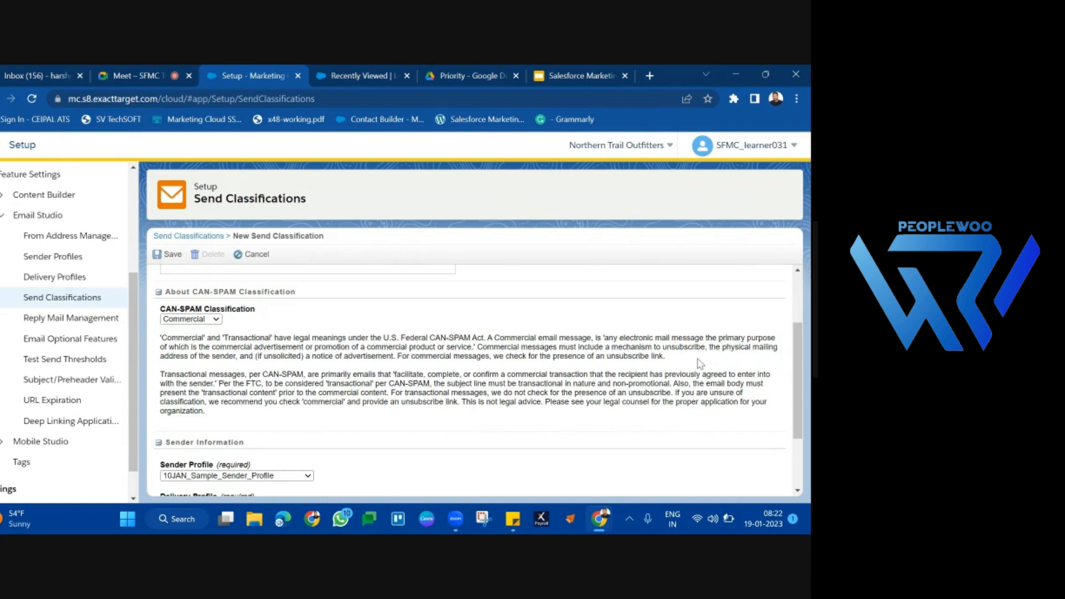
pyautogui.doubleClick(499, 364)
pyautogui.tripleClick(250, 351)
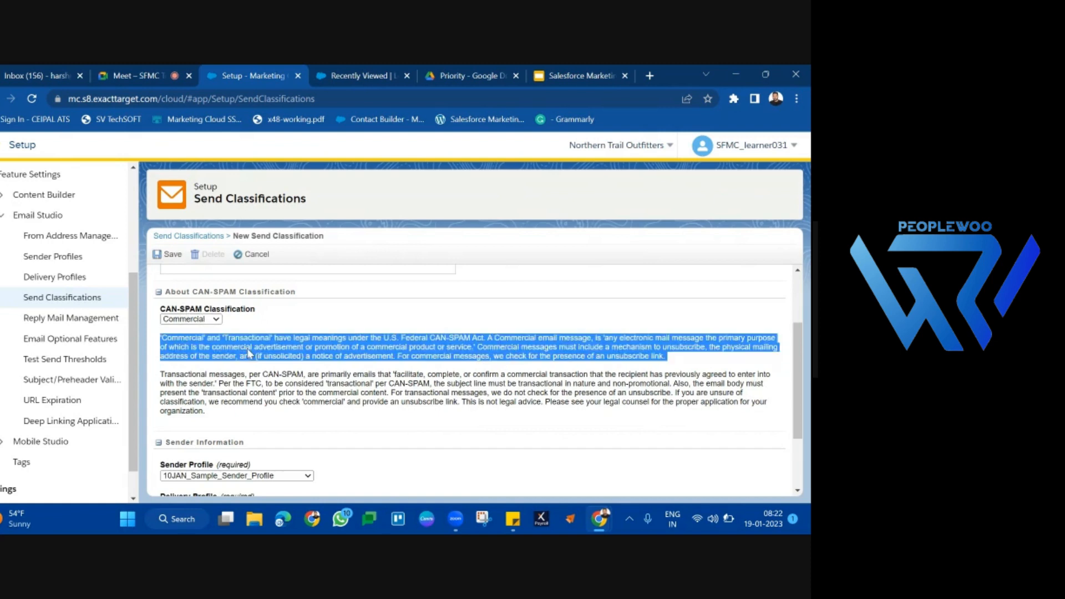
# Step: Switch the CAN-SPAM classification to Transactional and read the guidance on transactional messages
pyautogui.click(204, 320)
pyautogui.click(195, 338)
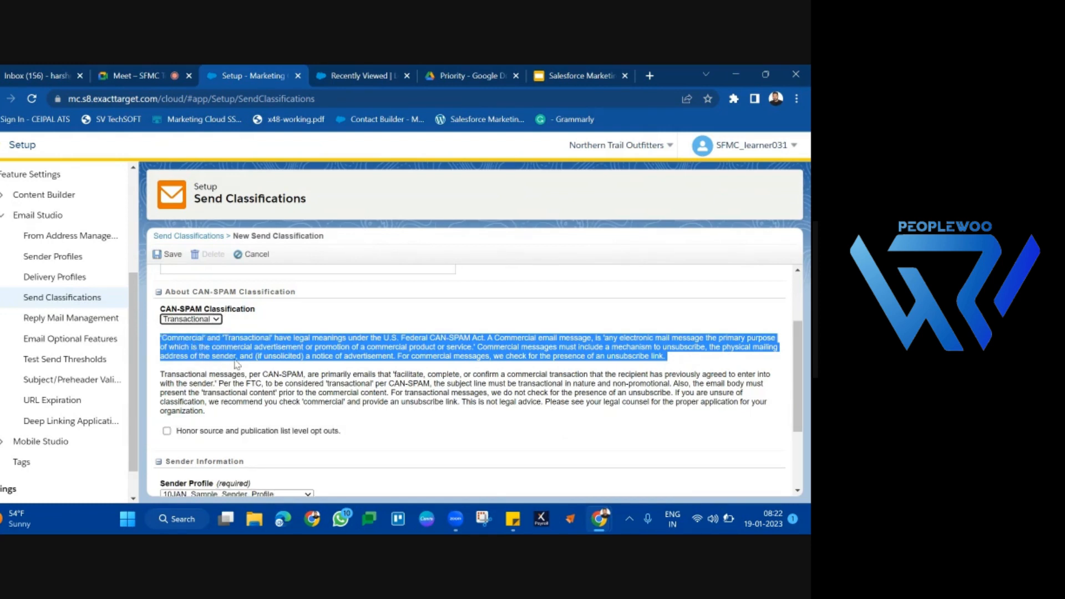
pyautogui.click(279, 374)
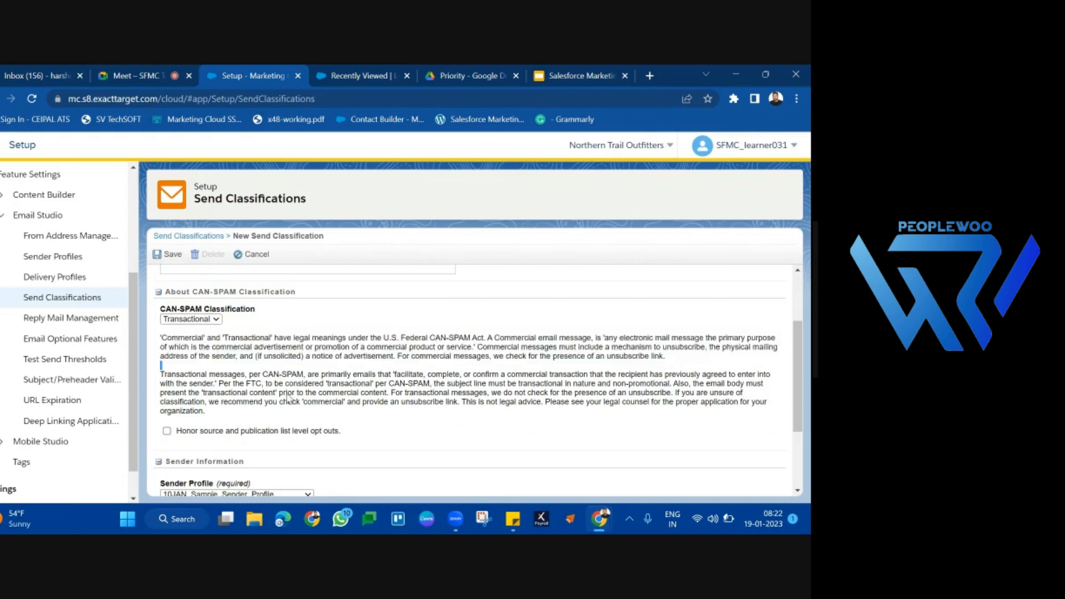
pyautogui.tripleClick(288, 396)
pyautogui.click(288, 396)
pyautogui.moveTo(171, 376); pyautogui.dragTo(405, 381)
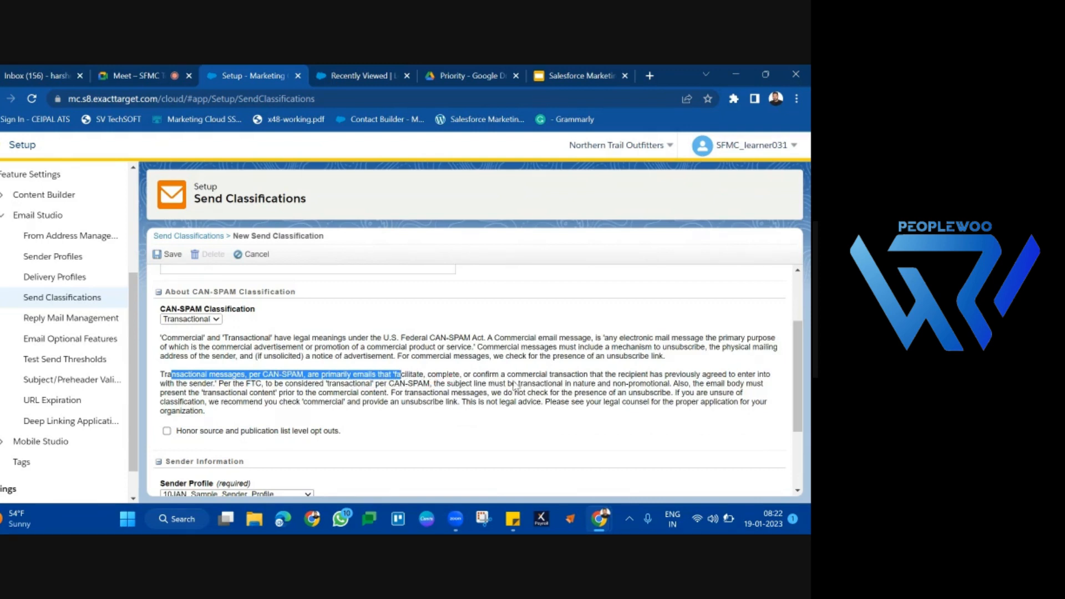
pyautogui.moveTo(596, 376); pyautogui.dragTo(712, 384)
pyautogui.moveTo(753, 383); pyautogui.dragTo(215, 387)
pyautogui.click(215, 388)
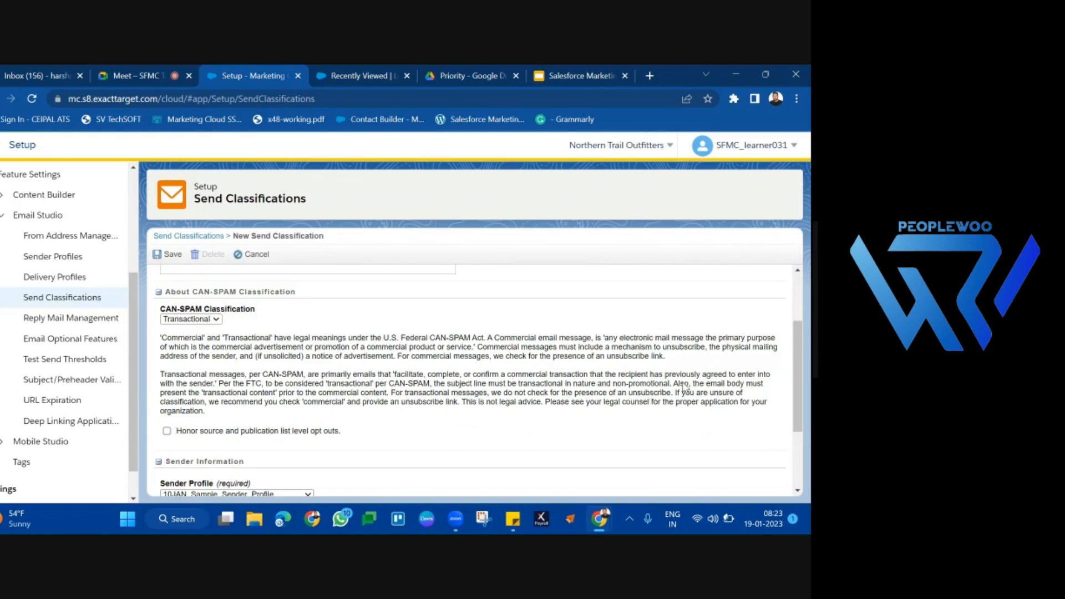
pyautogui.moveTo(411, 395); pyautogui.dragTo(673, 395)
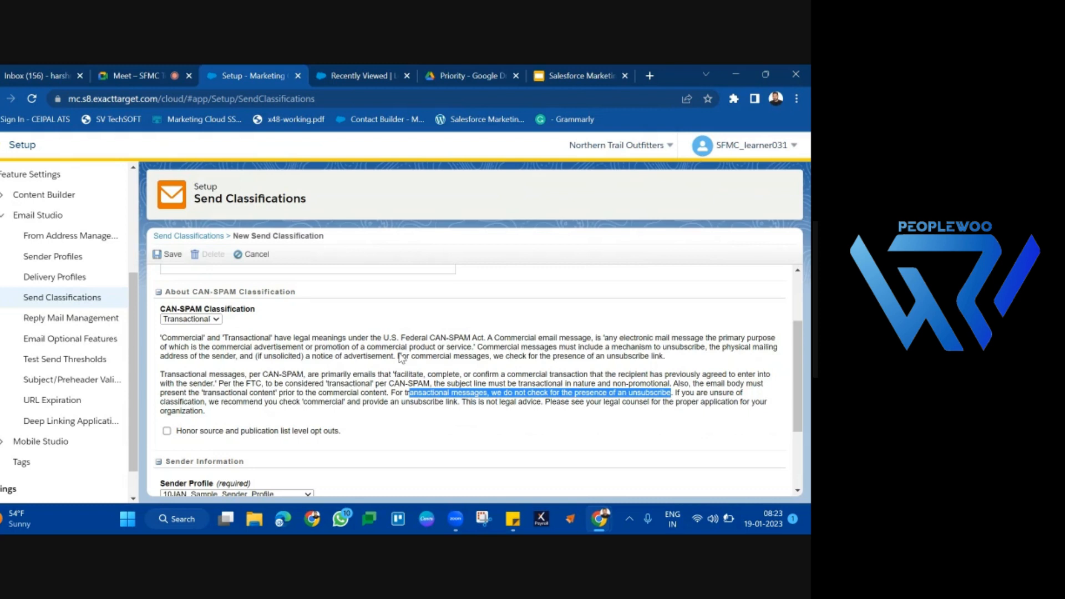
# Step: Set the CAN-SPAM classification to Commercial
pyautogui.click(207, 319)
pyautogui.click(203, 339)
pyautogui.click(207, 322)
pyautogui.click(204, 333)
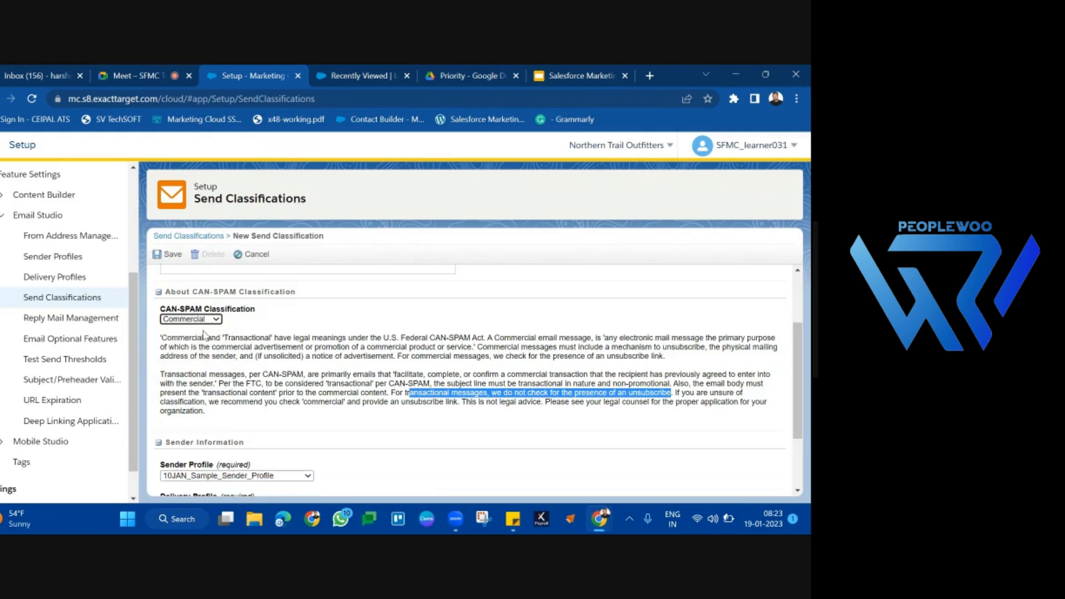
# Step: Review the required Sender Profile and Delivery Profile fields in the Sender Information section of the new send classification
pyautogui.scroll(-2, 342, 376)
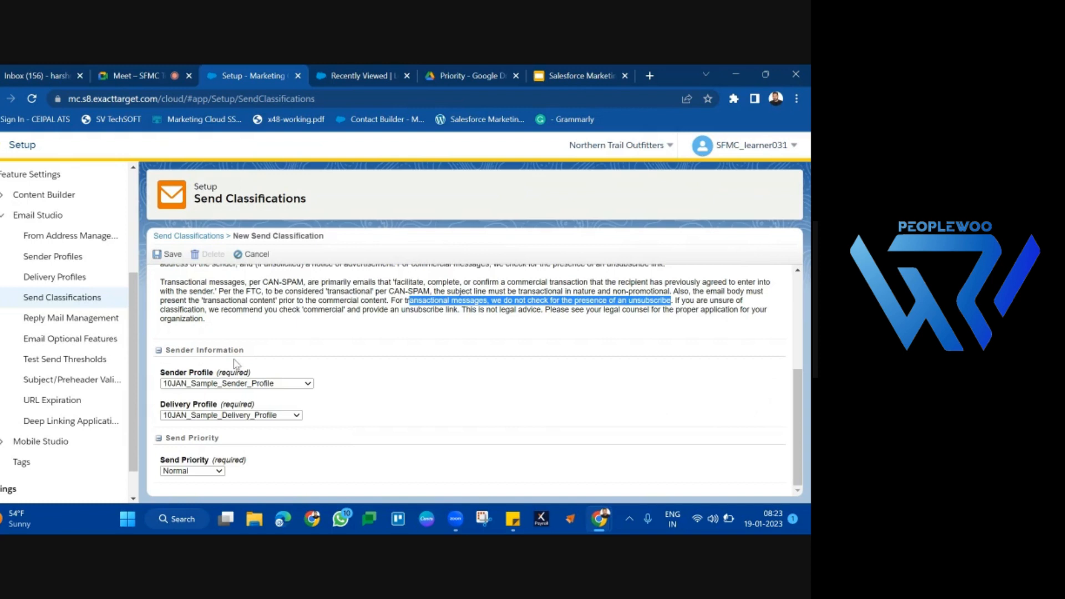
pyautogui.click(250, 371)
pyautogui.tripleClick(249, 372)
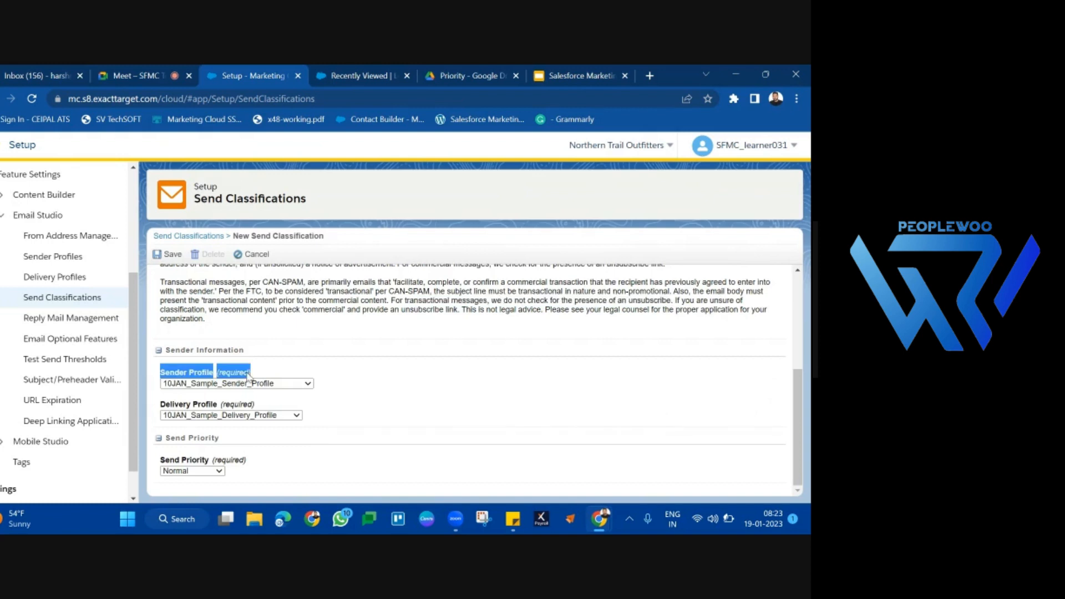
pyautogui.tripleClick(246, 405)
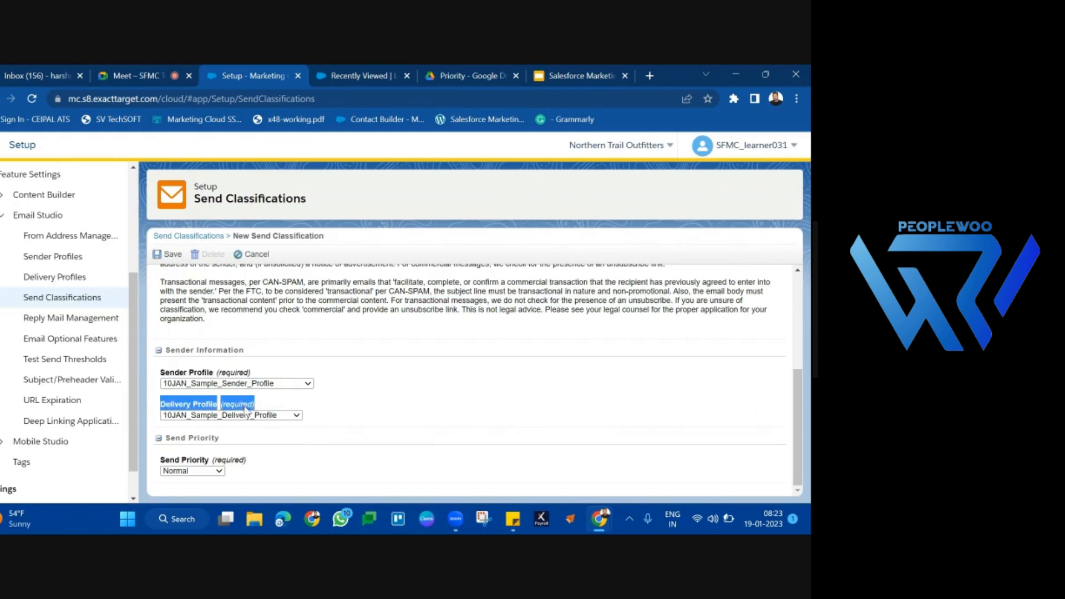
pyautogui.doubleClick(233, 372)
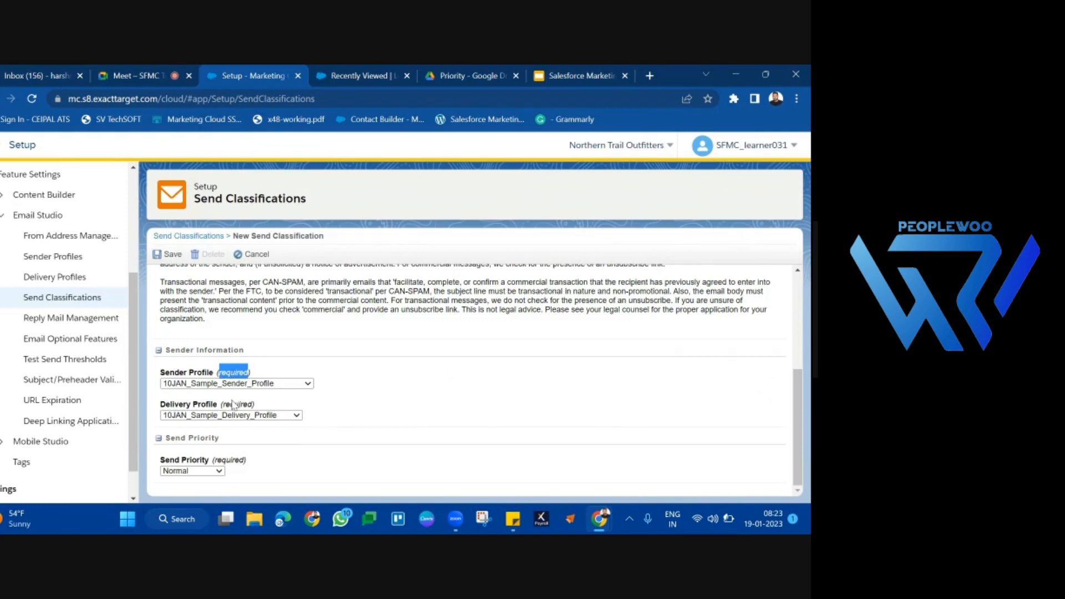
pyautogui.tripleClick(234, 406)
pyautogui.click(236, 373)
pyautogui.tripleClick(236, 373)
pyautogui.tripleClick(245, 405)
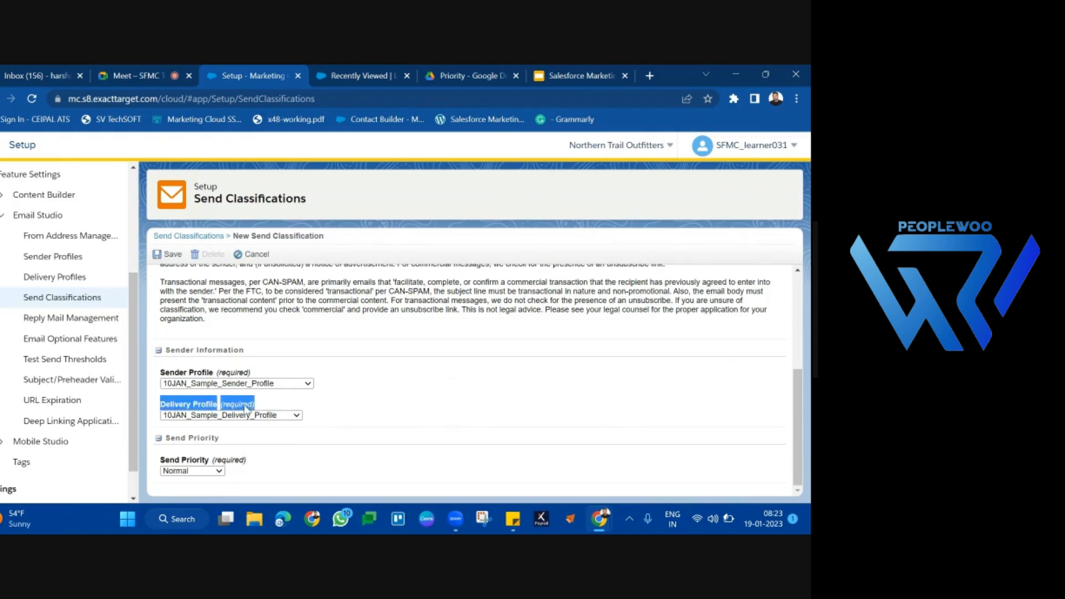
pyautogui.tripleClick(246, 373)
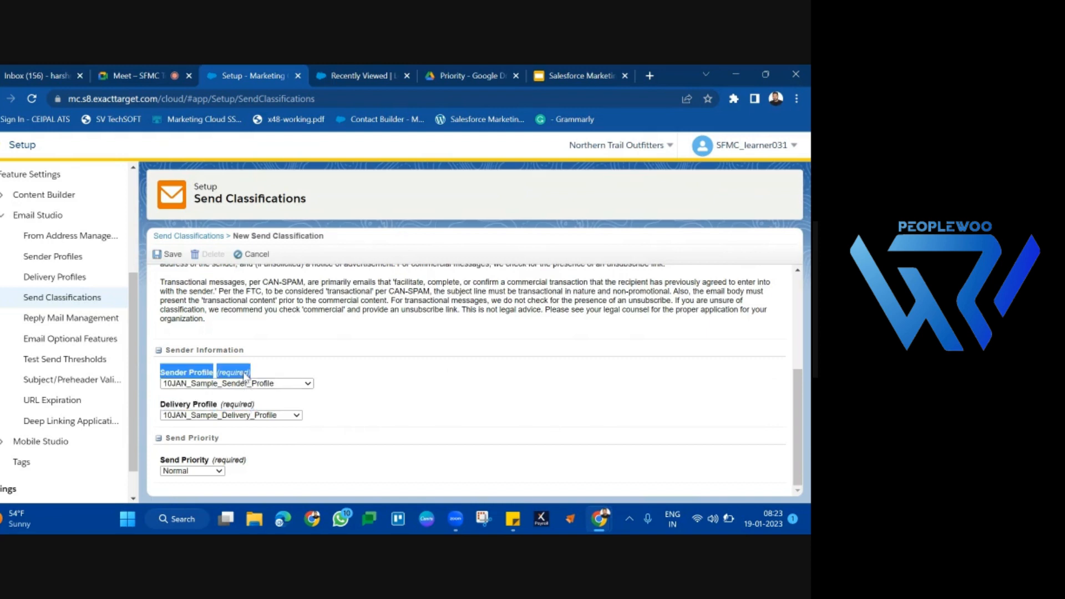
pyautogui.tripleClick(253, 406)
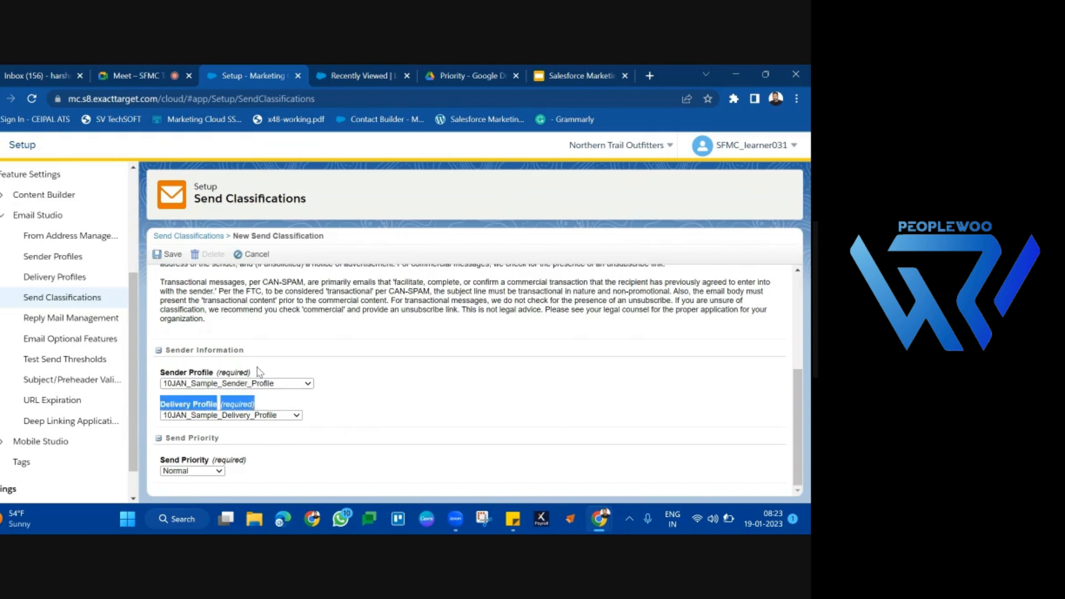
pyautogui.tripleClick(258, 372)
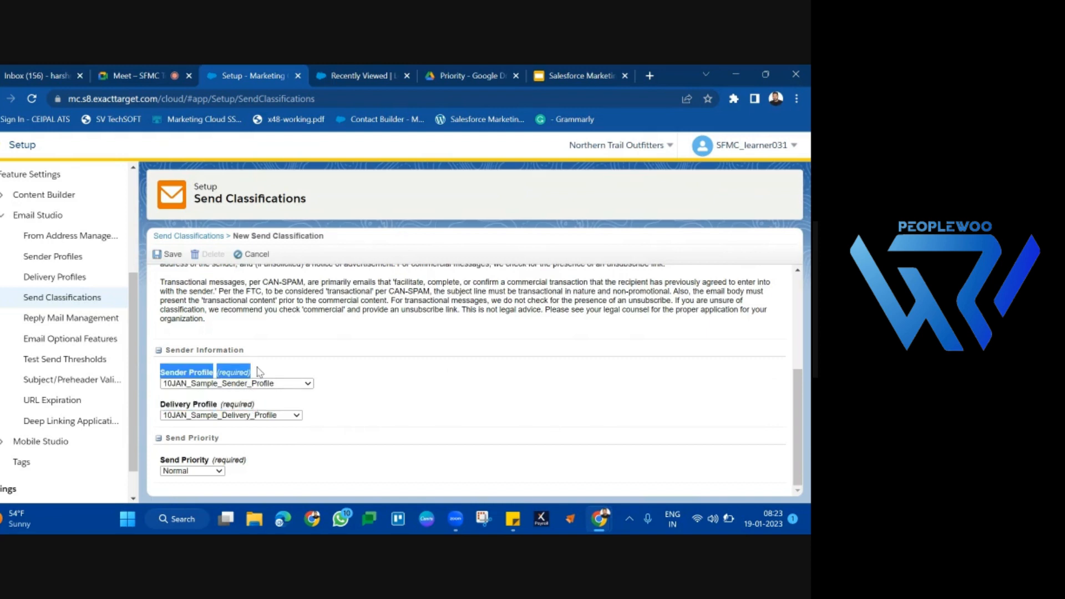
pyautogui.click(267, 411)
# Step: Switch to the Salesforce Marketing Cloud Tutorial presentation in Google Slides and present its Send Classifications slide full screen
pyautogui.click(588, 69)
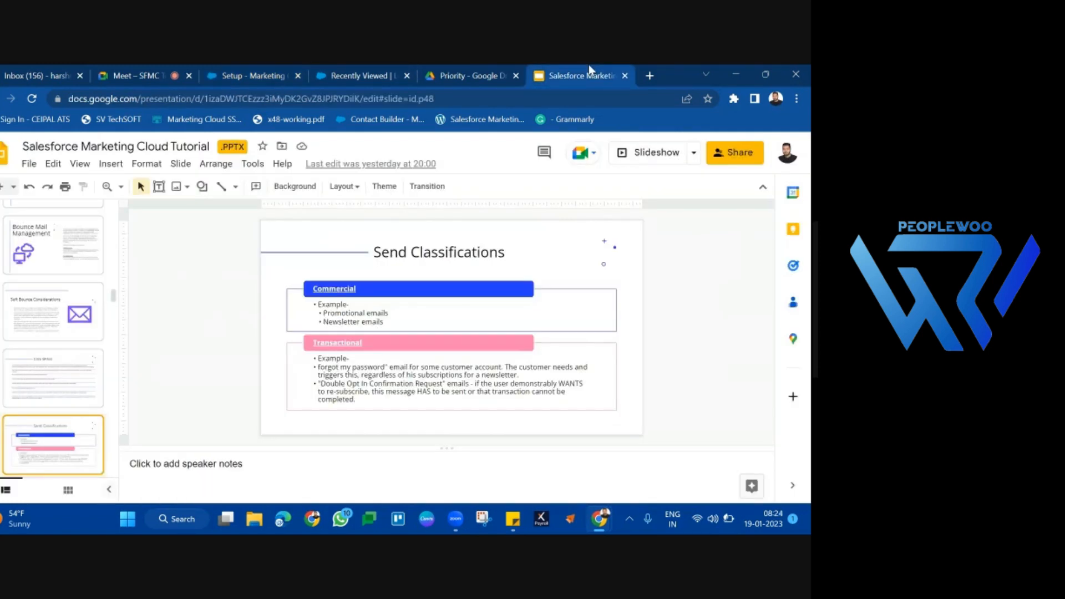
pyautogui.click(662, 148)
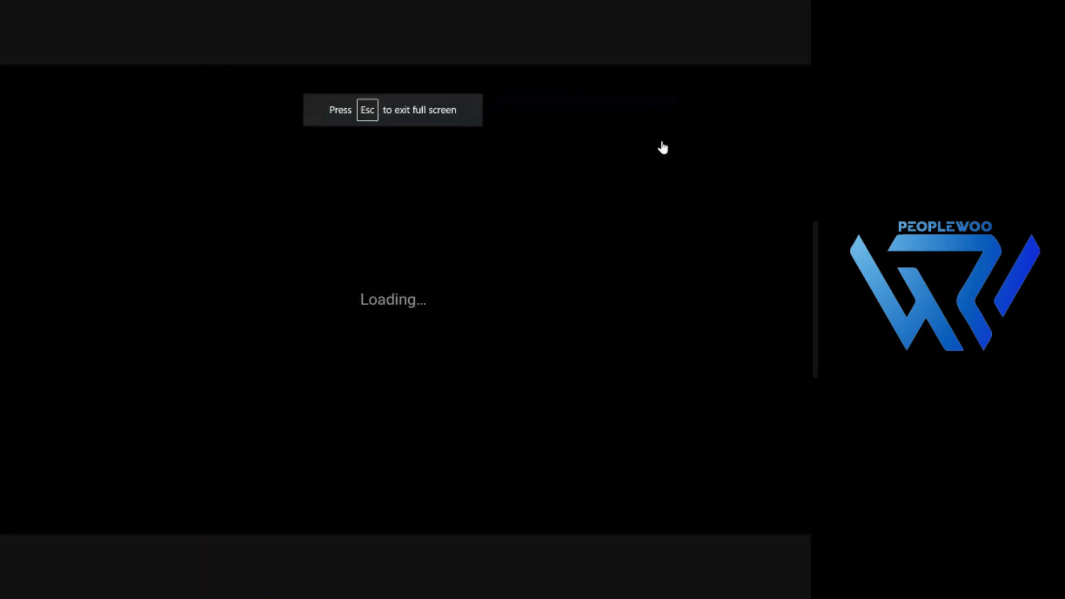
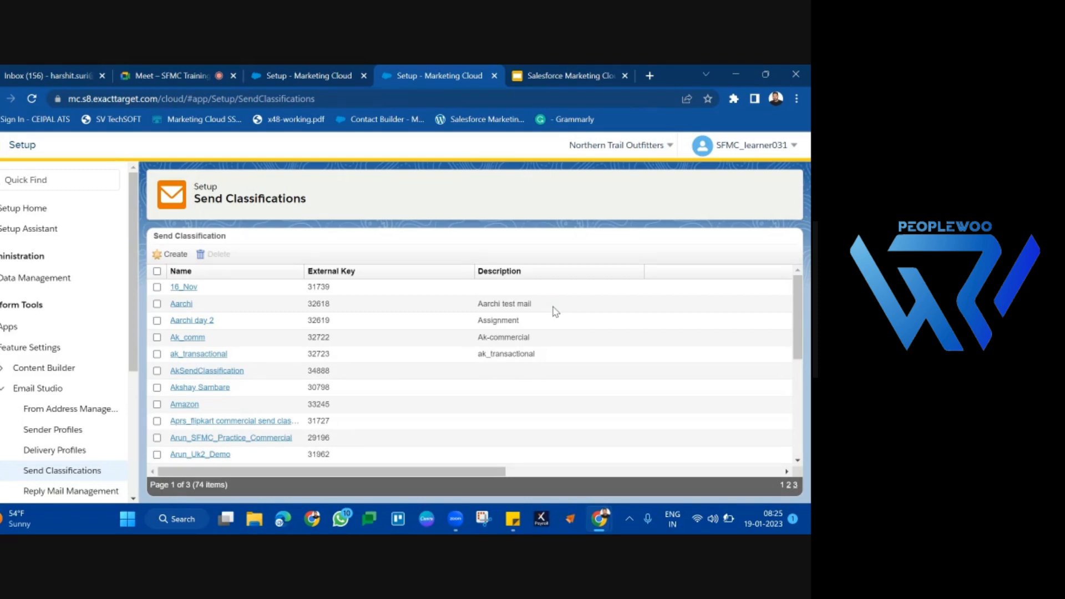
# Step: Start a new sender profile in the Email Studio setup and name it B5SenderProfile
pyautogui.scroll(-2, 153, 322)
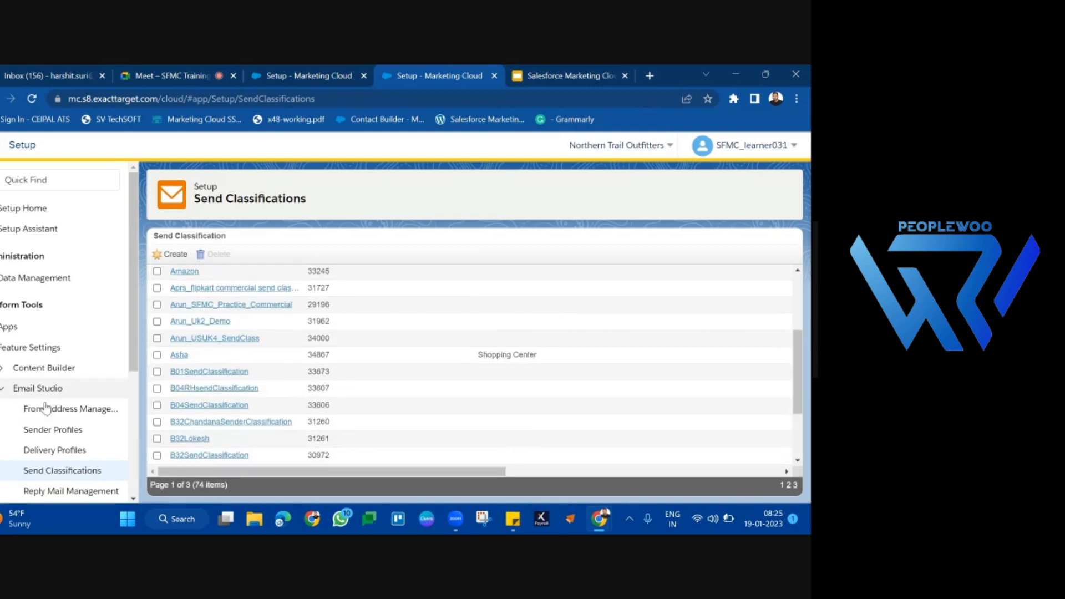
pyautogui.scroll(-3, 46, 409)
pyautogui.scroll(-1, 46, 409)
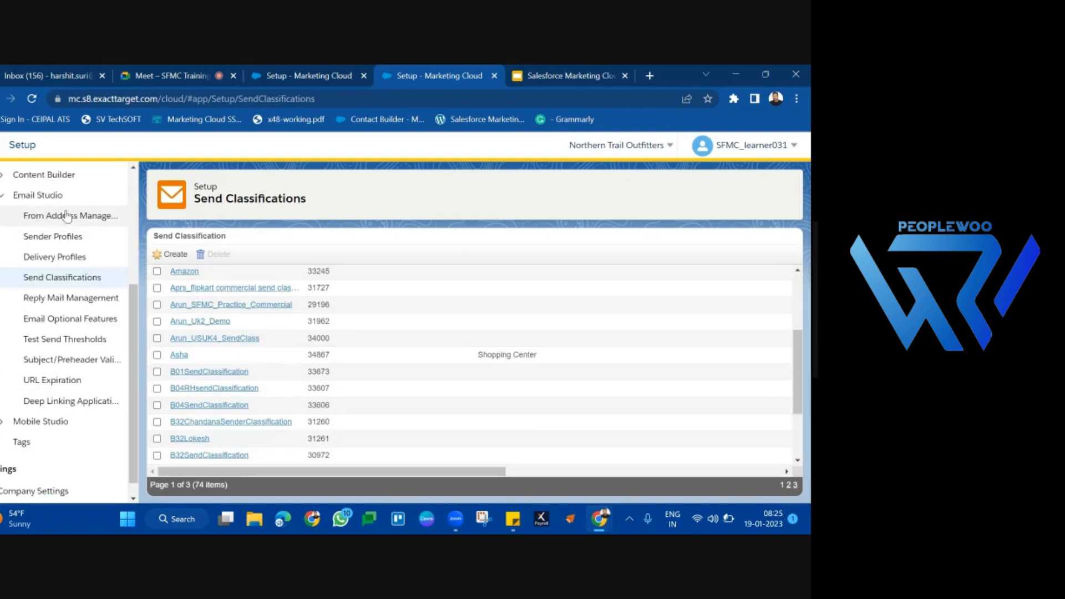
pyautogui.click(56, 244)
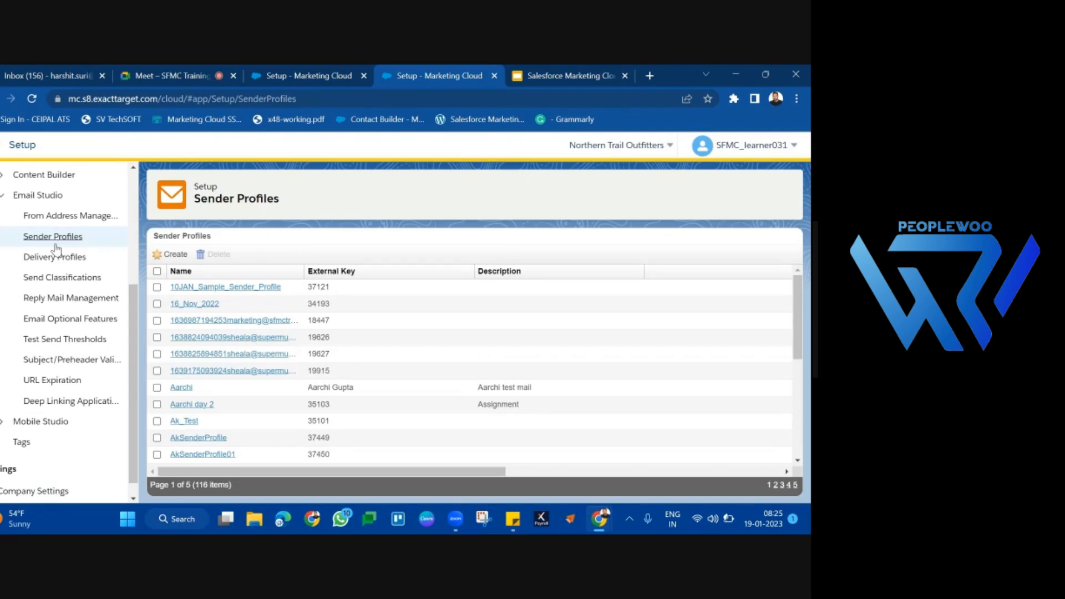
pyautogui.click(168, 256)
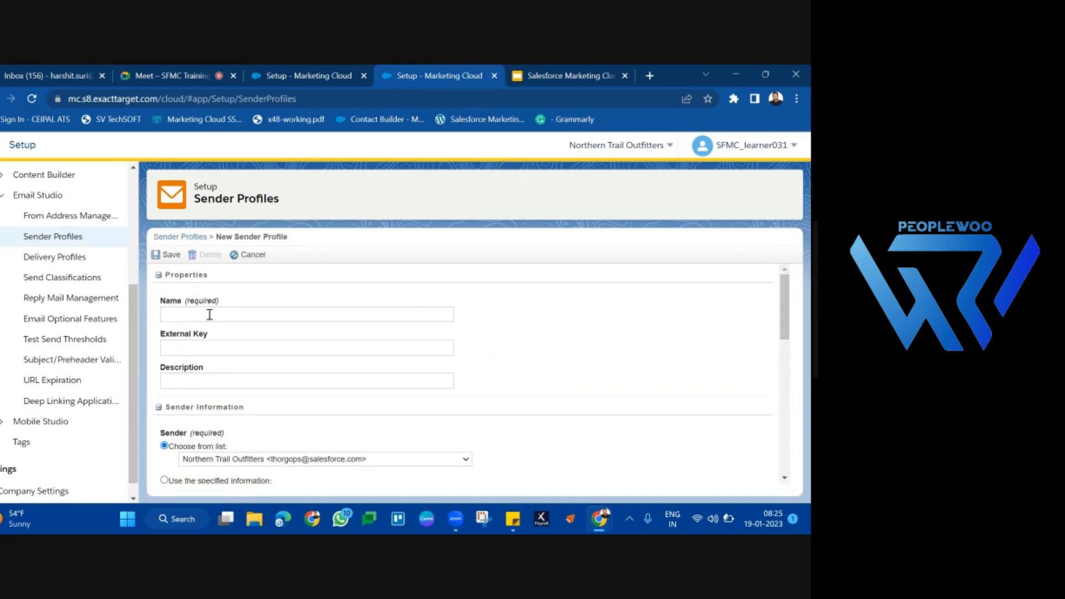
pyautogui.click(210, 315)
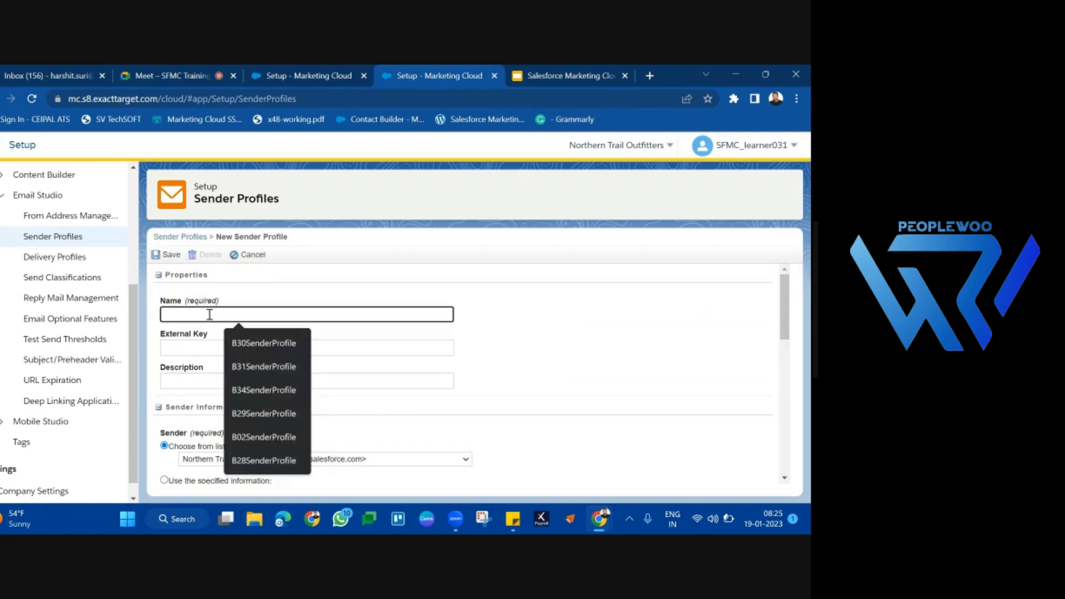
pyautogui.write('B')
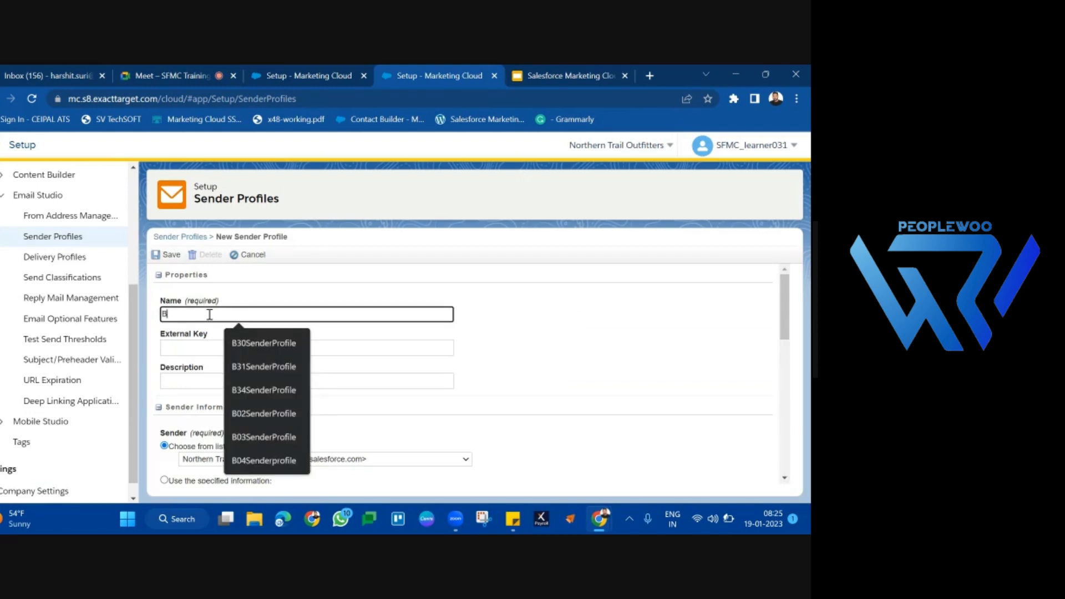
pyautogui.write('5Sender')
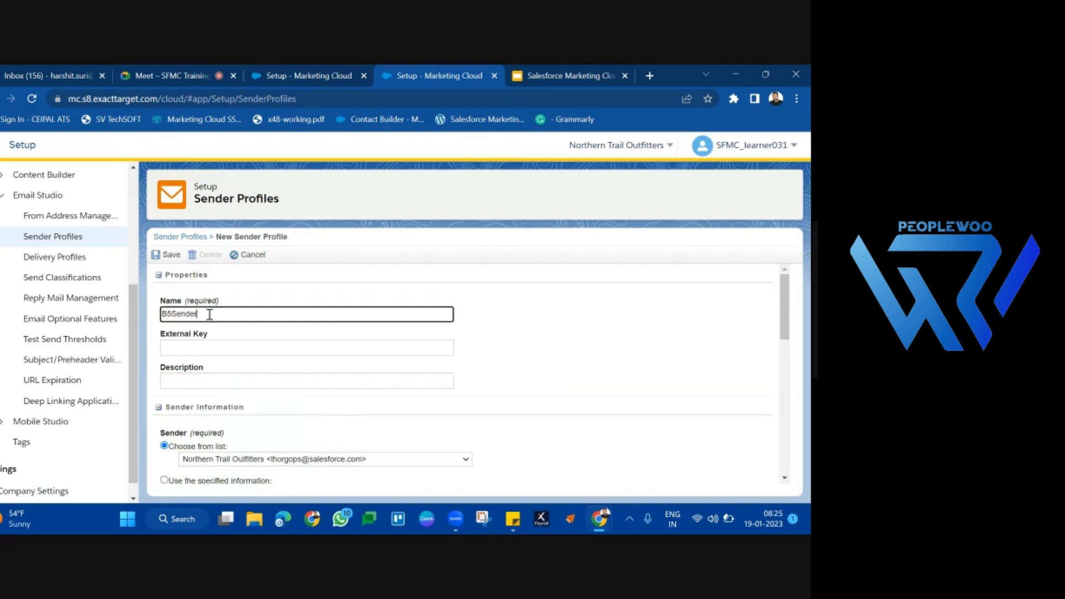
pyautogui.write('Profile')
pyautogui.click(471, 329)
# Step: Set the sender to use the specified information and enter Amazon as the From Name
pyautogui.scroll(-3, 472, 330)
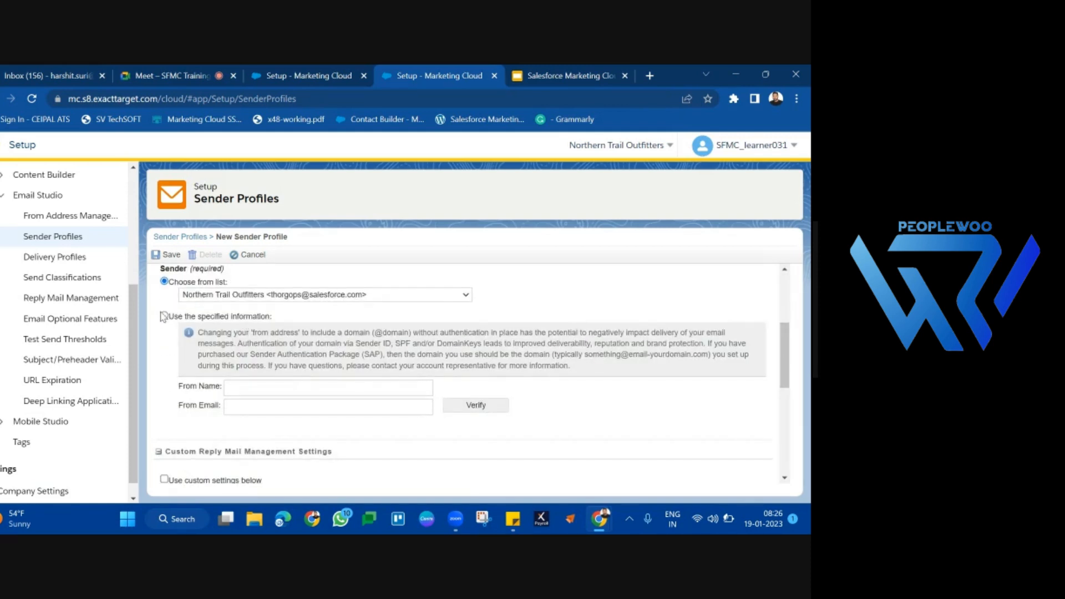
pyautogui.click(165, 317)
pyautogui.doubleClick(191, 388)
pyautogui.tripleClick(190, 387)
pyautogui.tripleClick(193, 413)
pyautogui.click(272, 389)
pyautogui.write('Amazon')
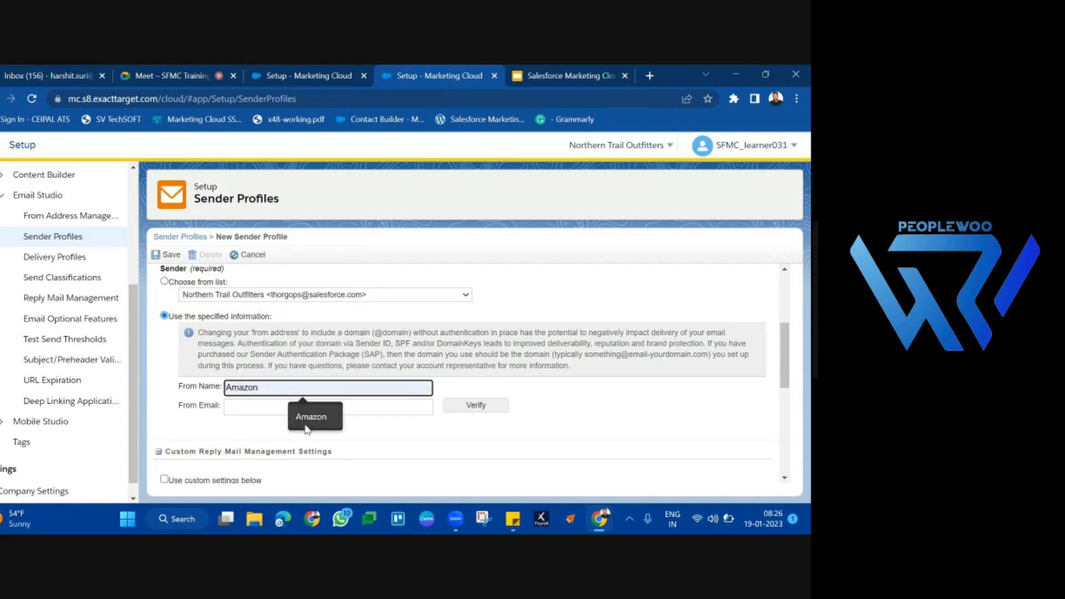
pyautogui.click(307, 424)
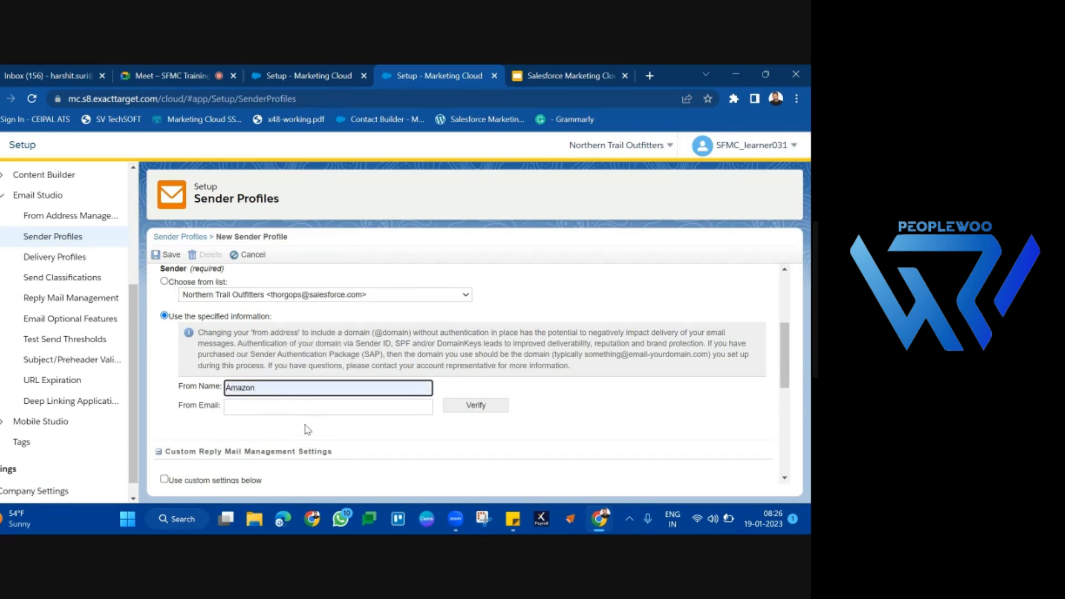
# Step: Enter an Amazon notifications address as the From Email and request its verification
pyautogui.click(282, 400)
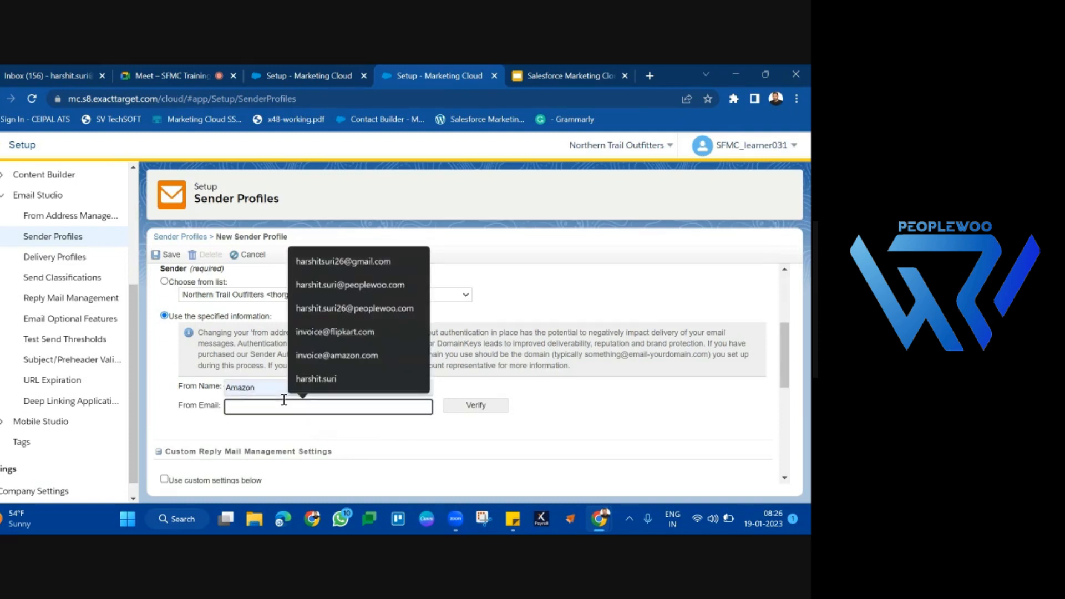
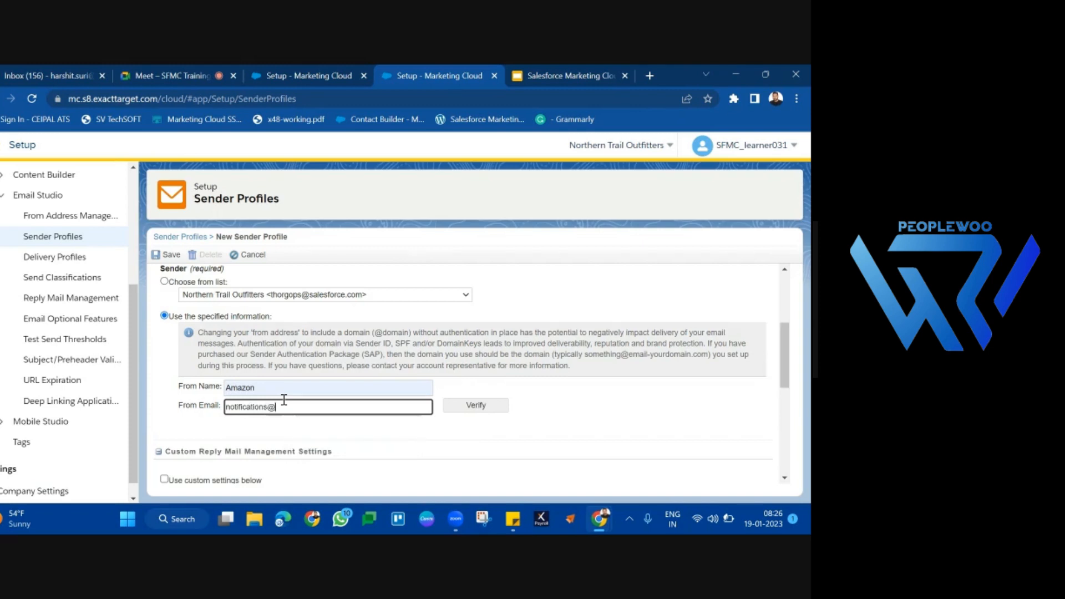
pyautogui.click(599, 417)
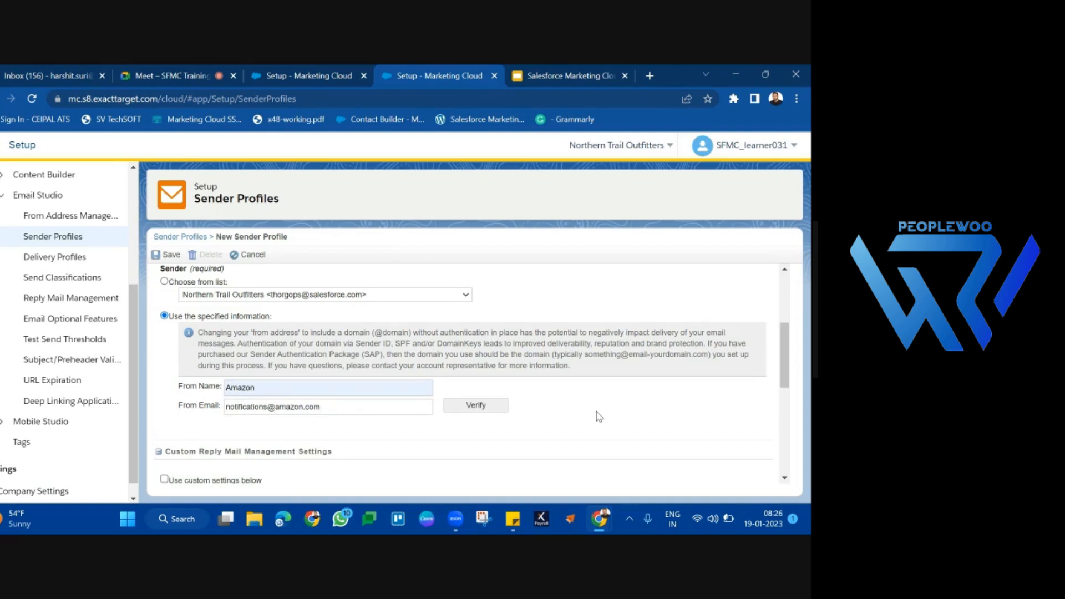
pyautogui.click(473, 408)
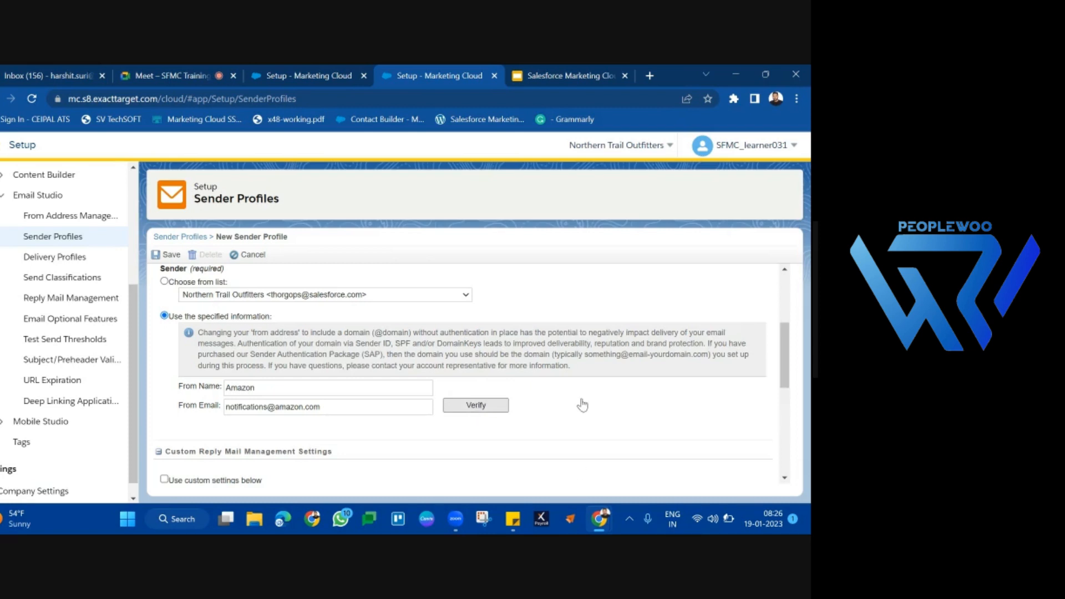
# Step: Examine the From Email address and its domain part alongside the verification status
pyautogui.doubleClick(337, 409)
pyautogui.tripleClick(338, 408)
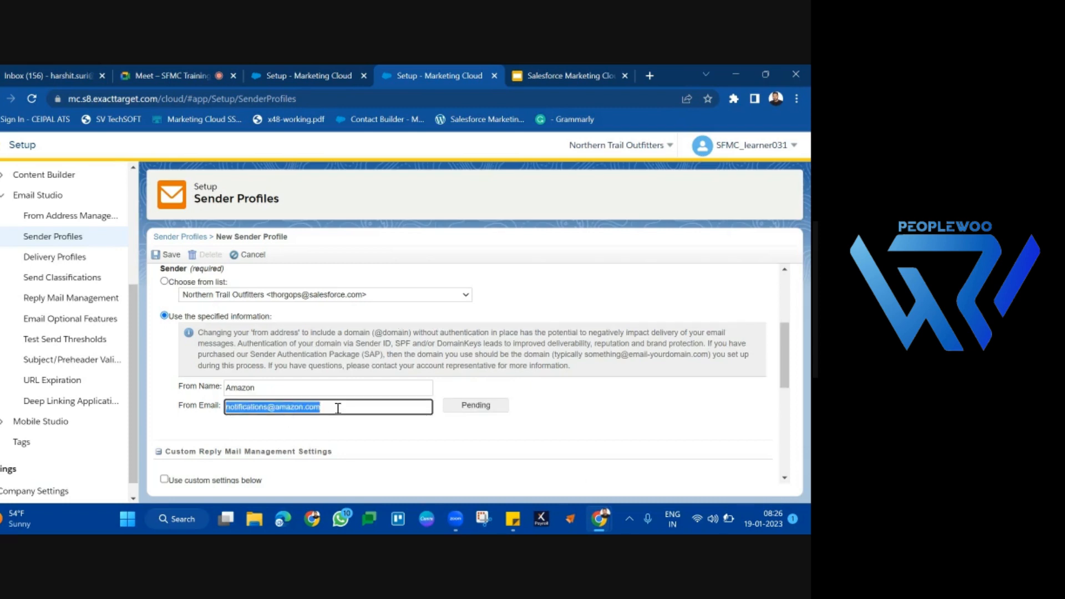
pyautogui.tripleClick(338, 409)
pyautogui.click(337, 408)
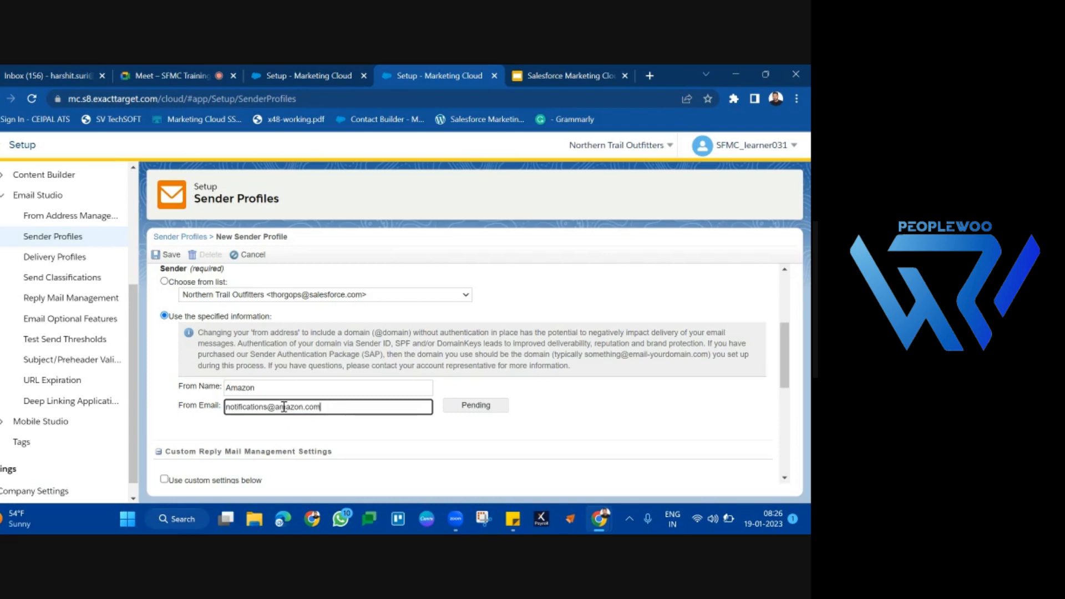
pyautogui.moveTo(285, 408); pyautogui.dragTo(346, 411)
pyautogui.click(346, 411)
pyautogui.moveTo(347, 411); pyautogui.dragTo(270, 405)
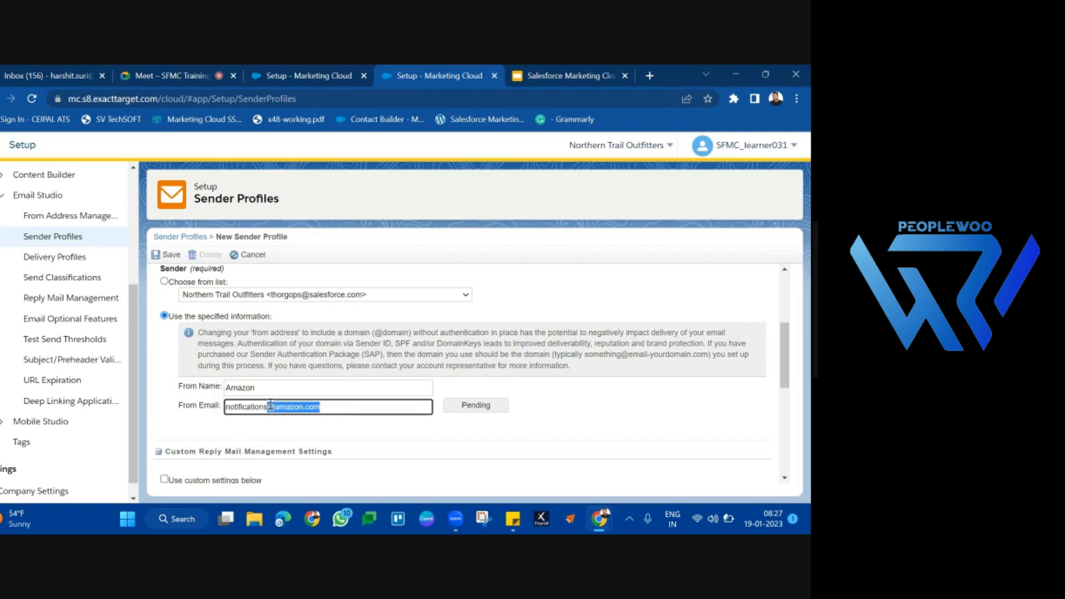
pyautogui.click(338, 412)
# Step: Replace the From Email with the sender's personal Gmail address
pyautogui.tripleClick(341, 403)
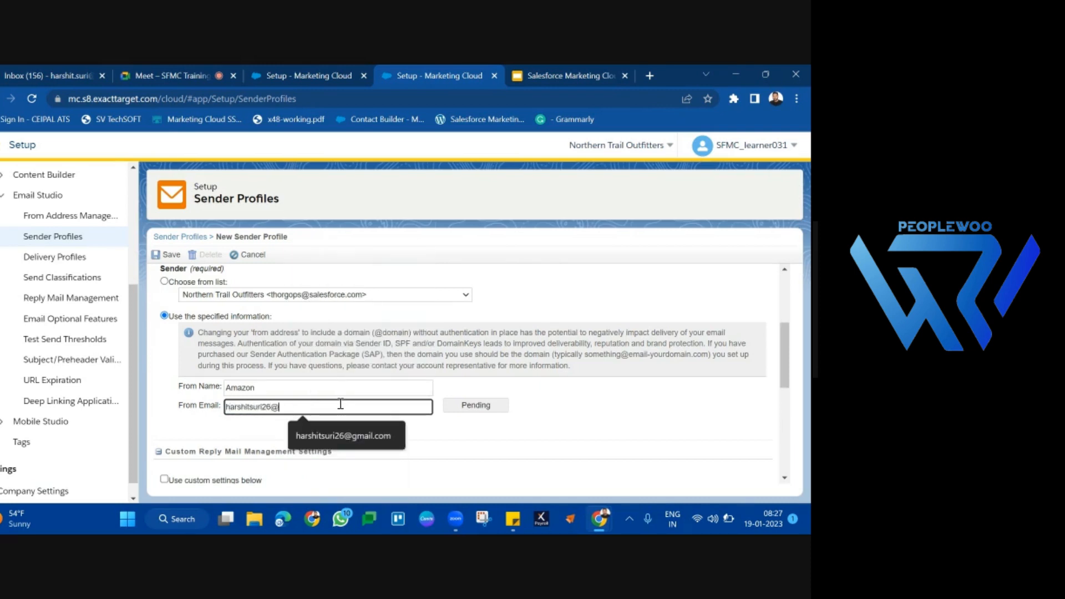
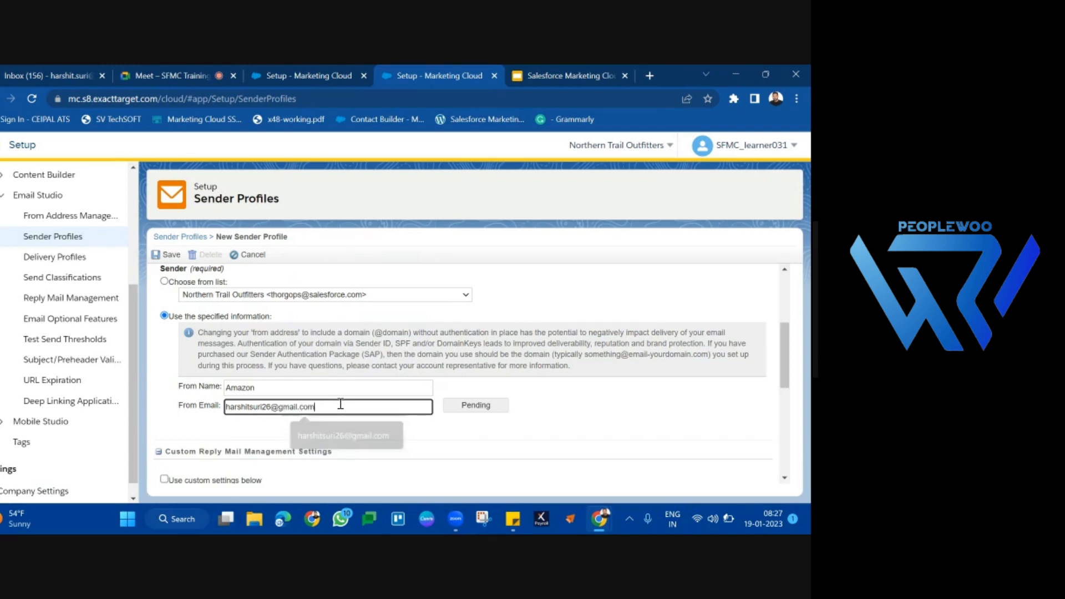
pyautogui.click(654, 419)
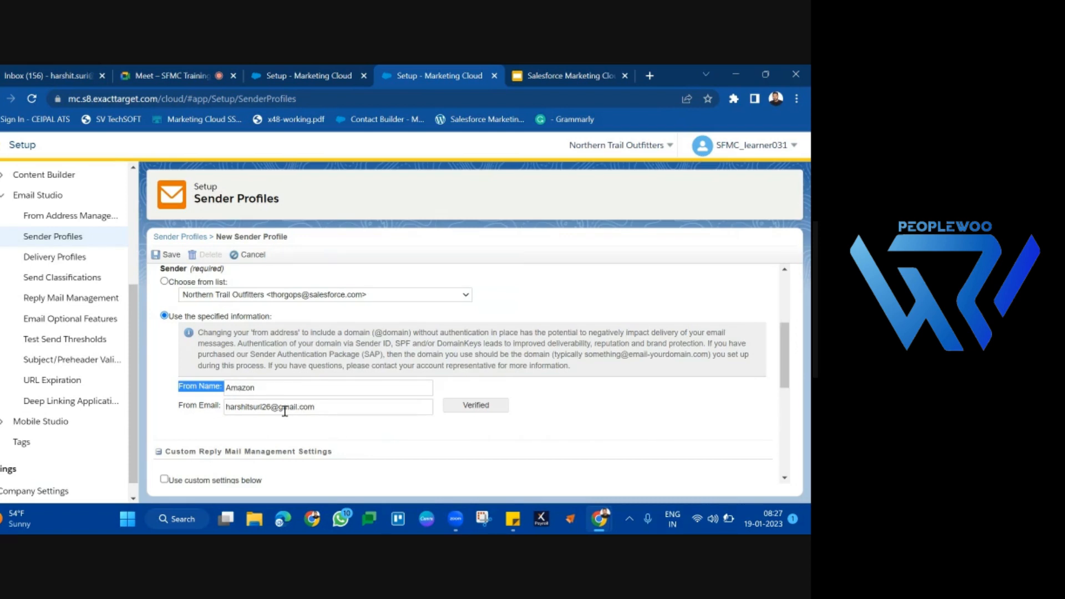
# Step: Review the From Name and From Email entries together with the address's verification status
pyautogui.click(192, 408)
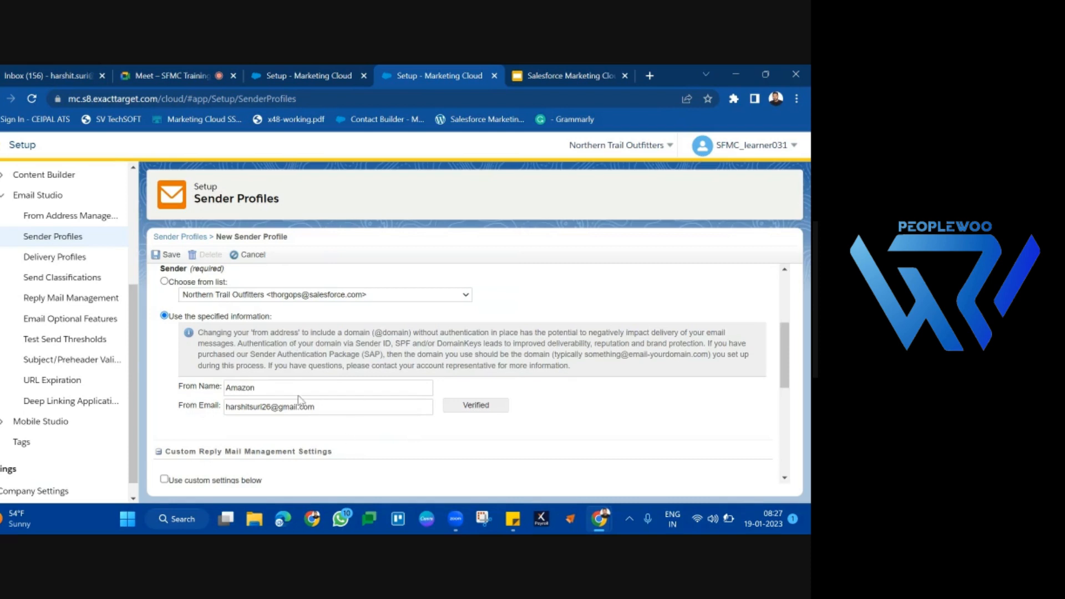
pyautogui.moveTo(233, 407); pyautogui.dragTo(360, 420)
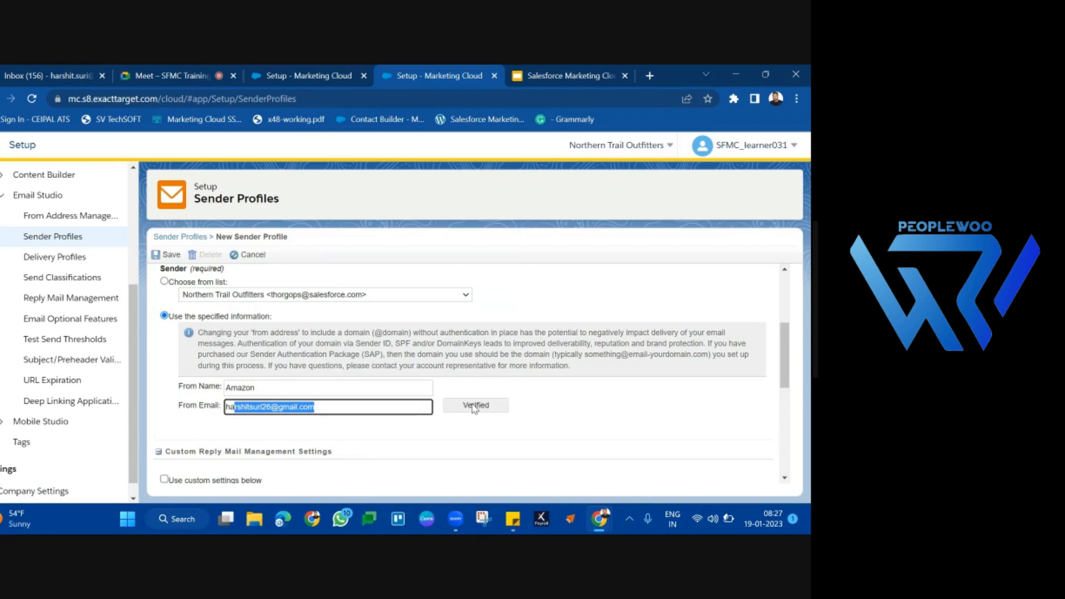
pyautogui.doubleClick(521, 401)
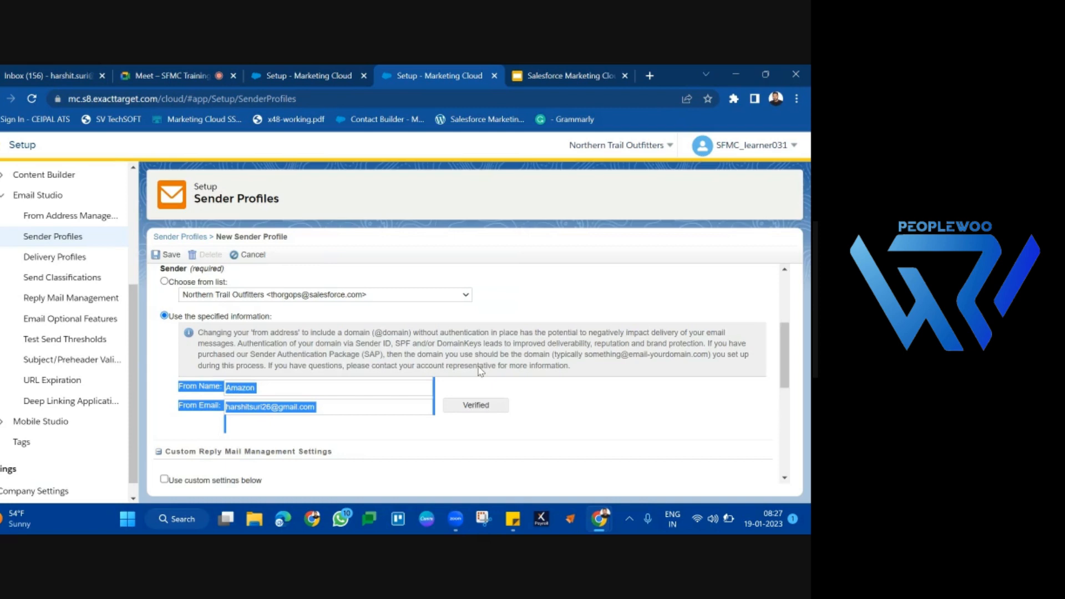
pyautogui.click(543, 393)
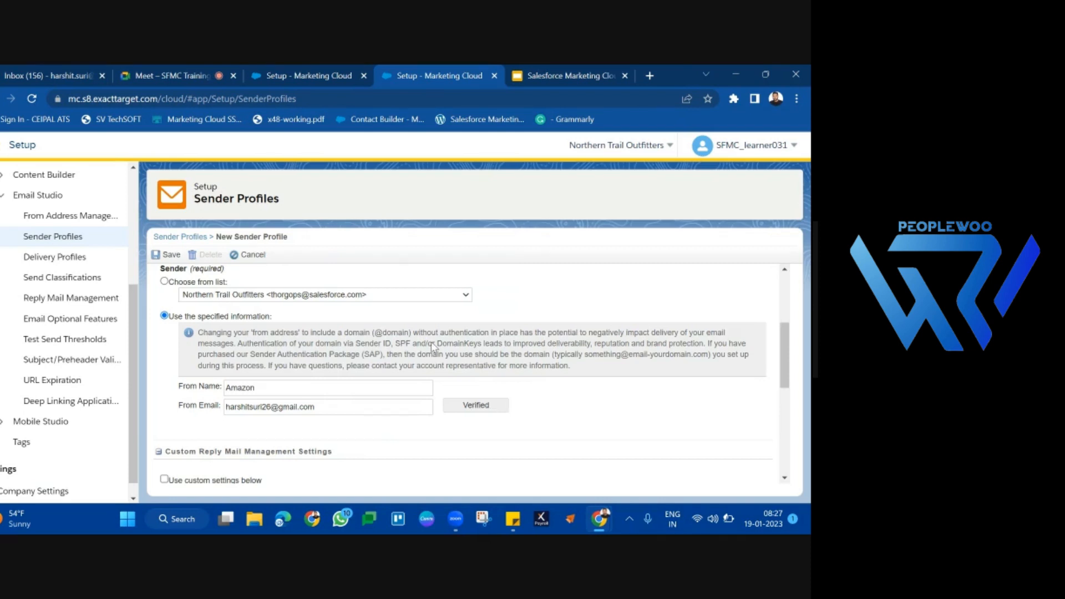
# Step: Switch to the Gmail inbox to view its Promotions messages, and return to the From Email in the new sender profile
pyautogui.click(65, 72)
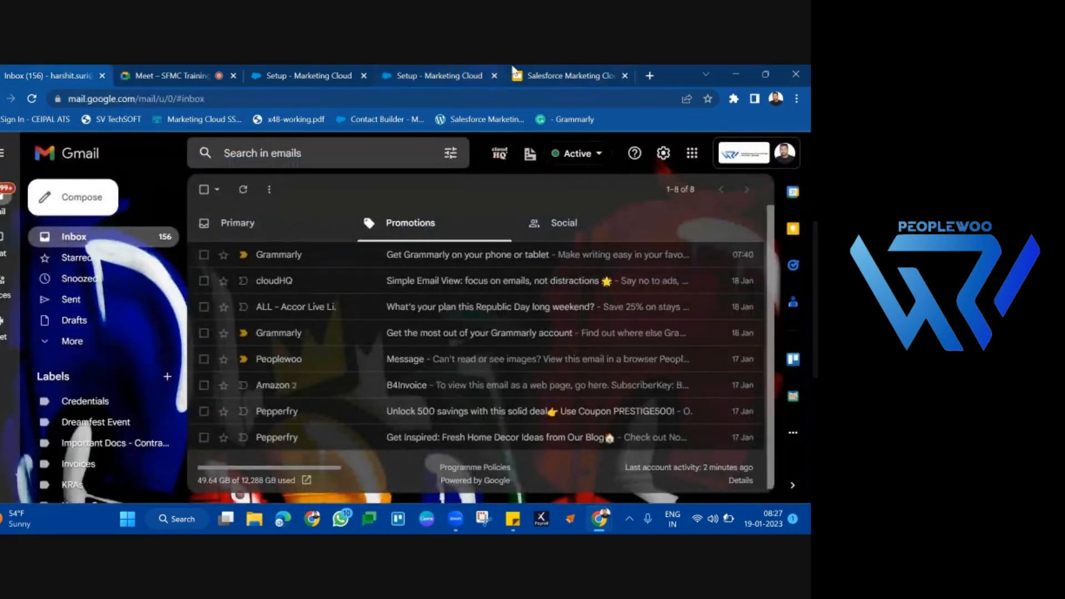
pyautogui.click(300, 70)
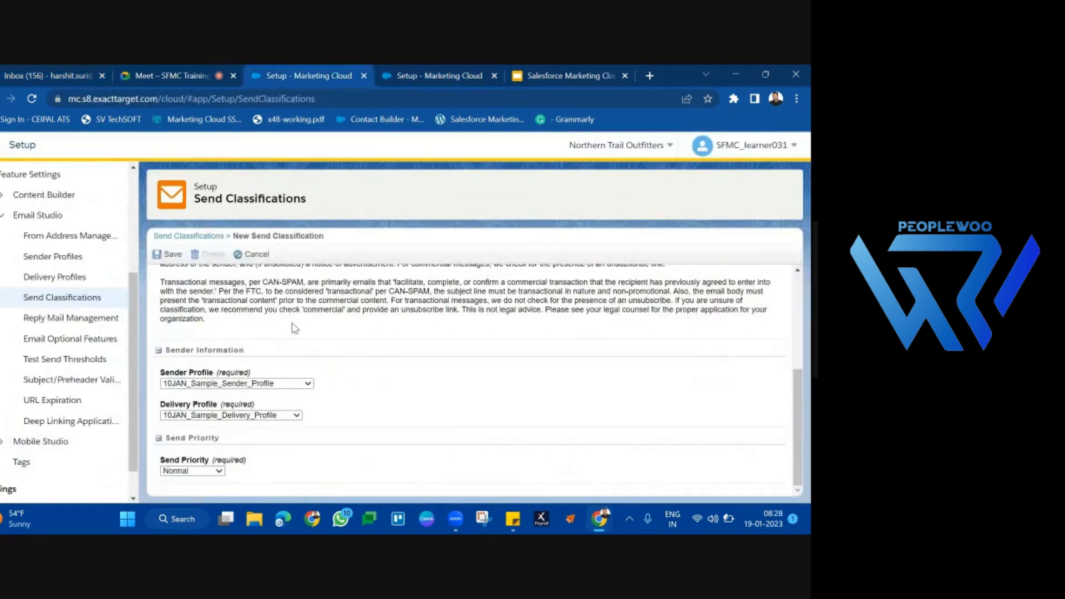
pyautogui.hotkey('ctrl', 'Tab')
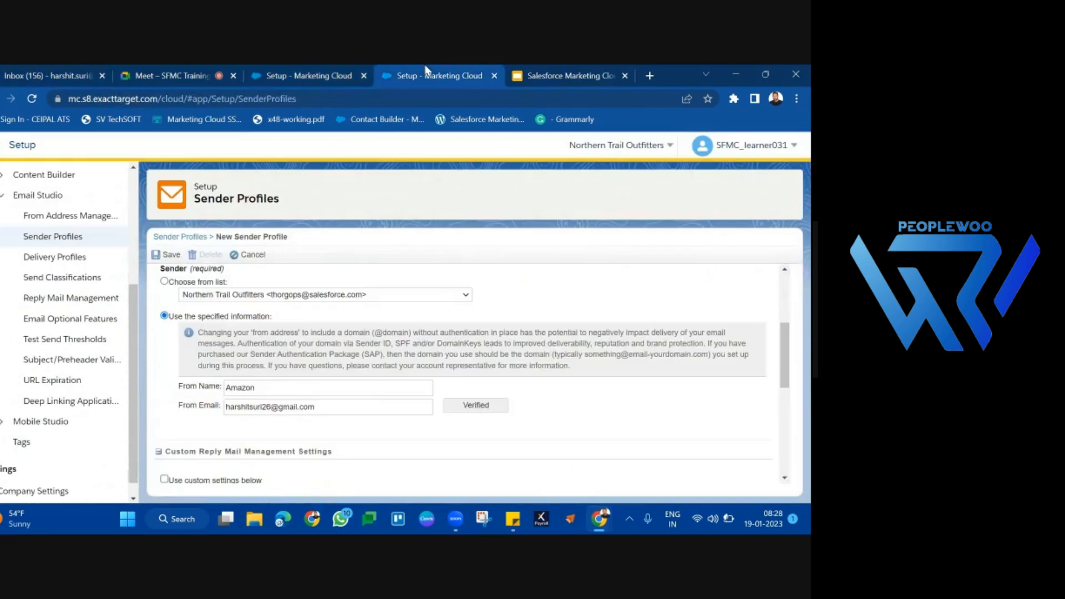
pyautogui.tripleClick(316, 409)
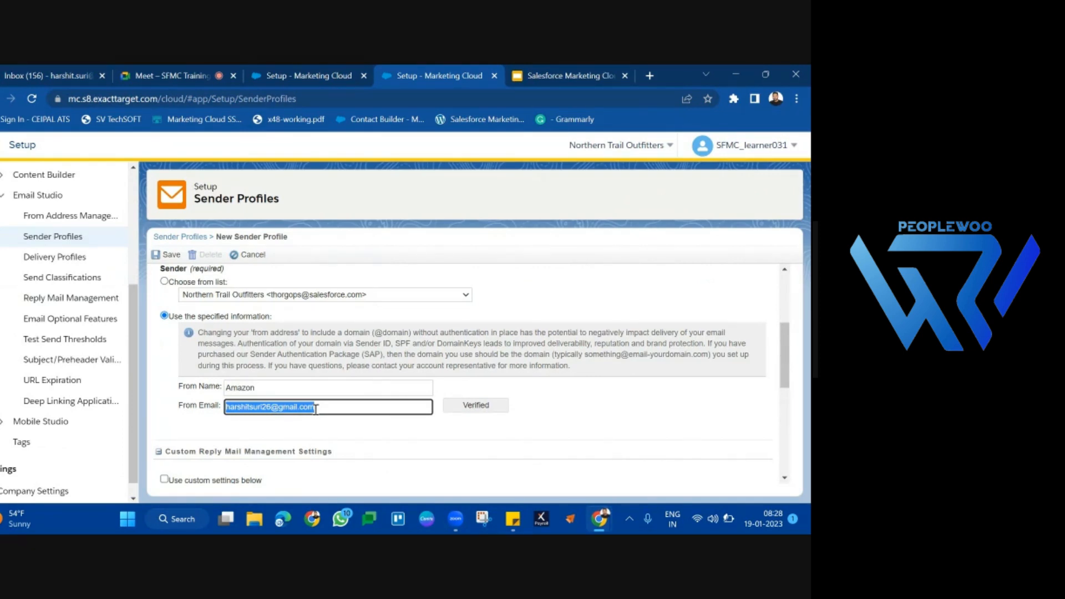
pyautogui.click(503, 358)
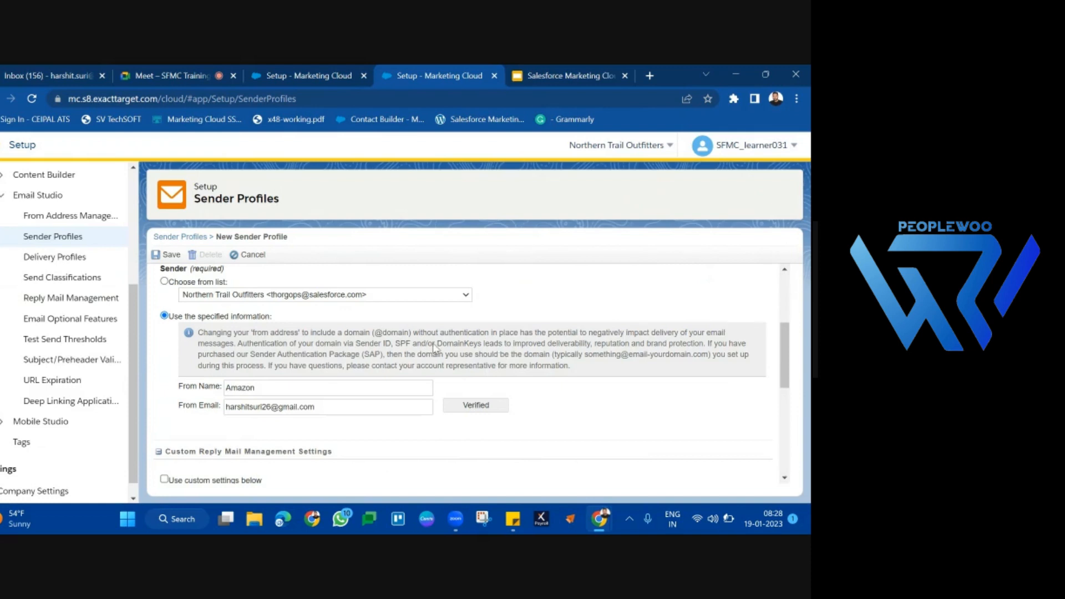
# Step: Check the remaining settings of the new sender profile and save it
pyautogui.scroll(-5, 278, 436)
pyautogui.scroll(2, 279, 437)
pyautogui.scroll(5, 279, 437)
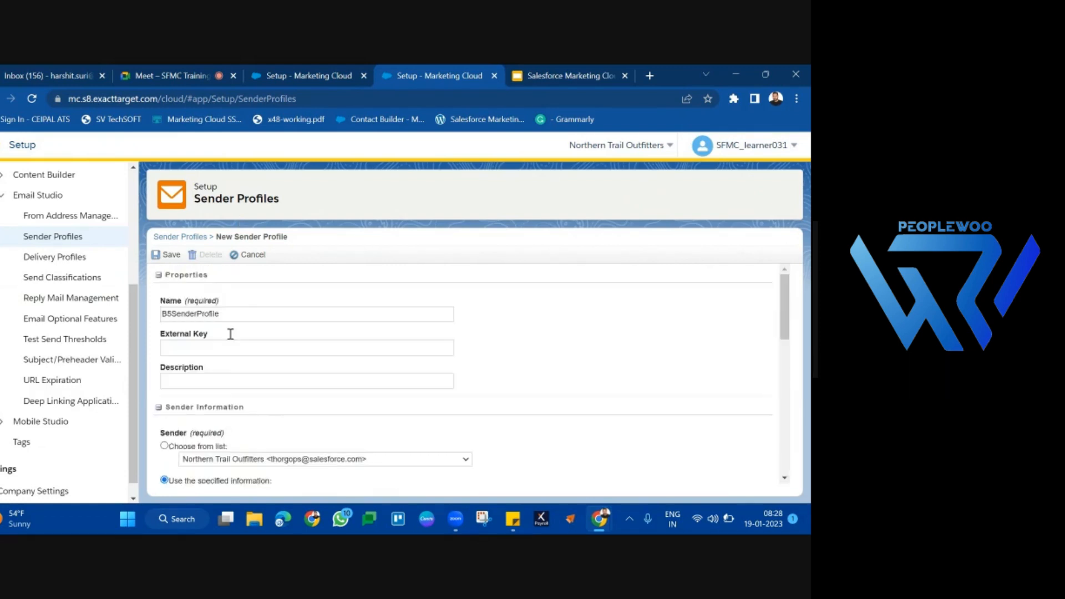
pyautogui.click(170, 256)
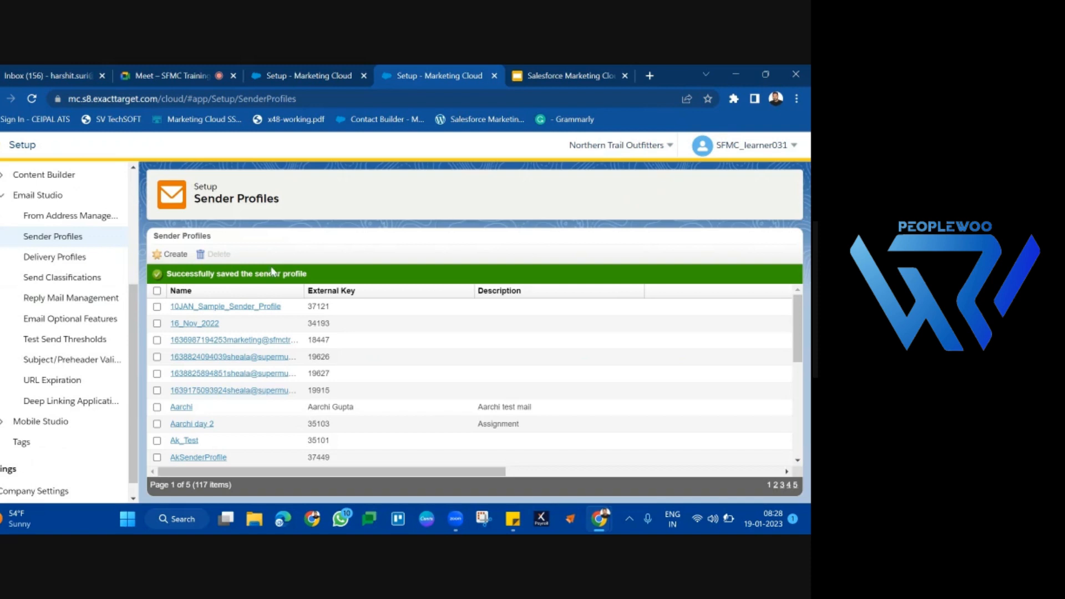
# Step: Return to the unsaved B5SendClassification draft in Send Classifications and discard it
pyautogui.click(327, 66)
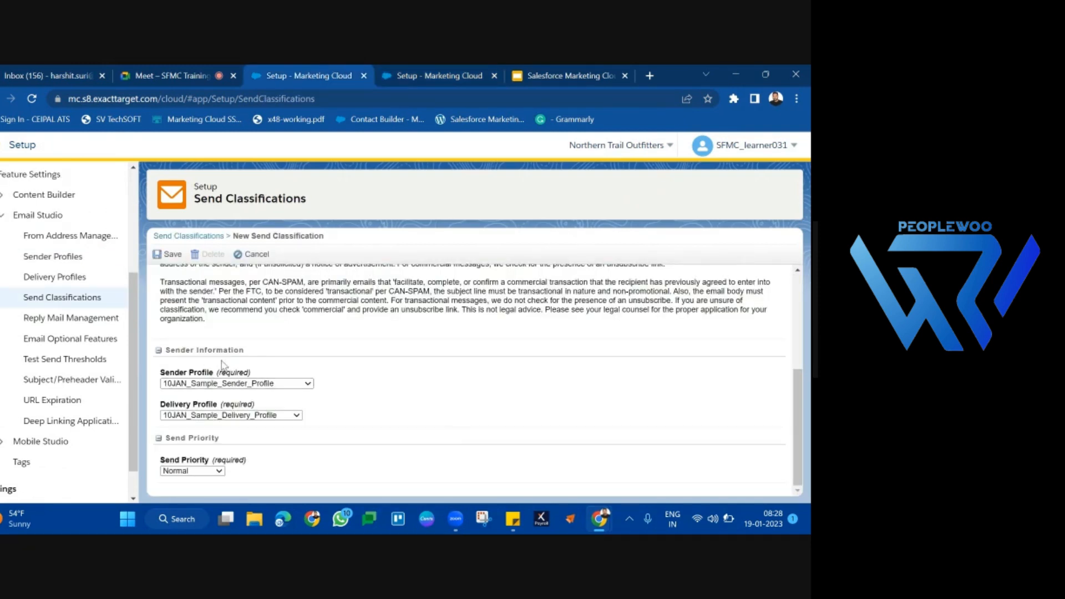
pyautogui.scroll(2, 225, 372)
pyautogui.scroll(2, 225, 380)
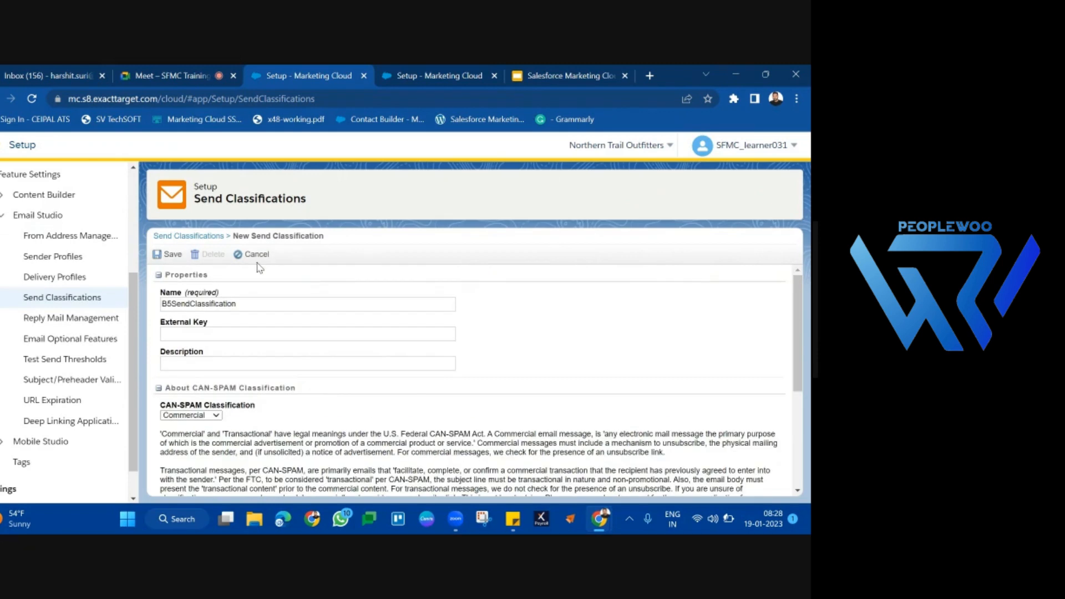
pyautogui.click(254, 255)
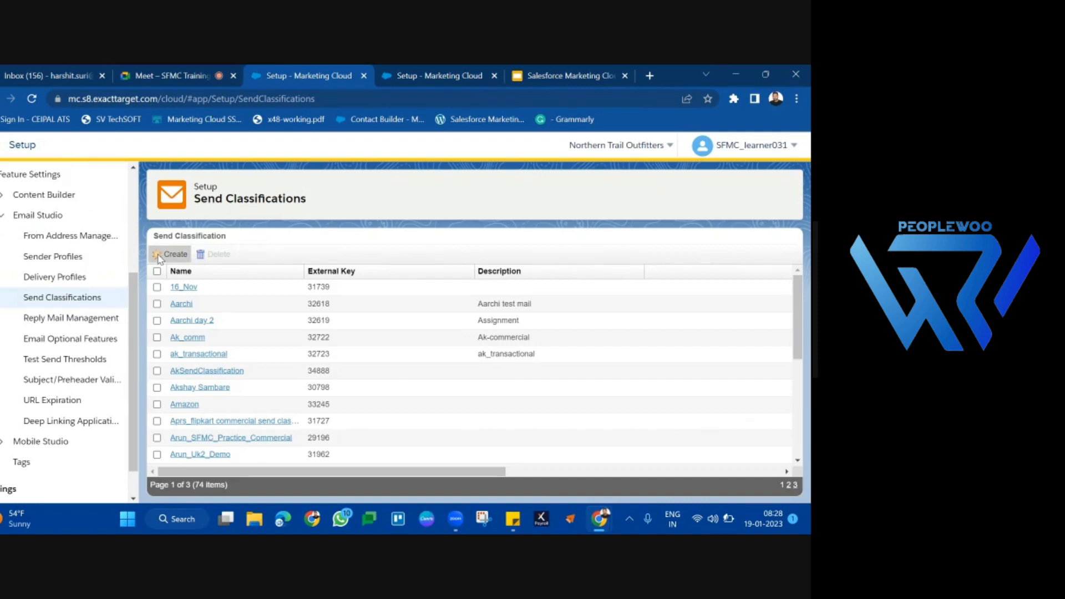
# Step: Start a new send classification and name it B5SendClassification
pyautogui.click(159, 256)
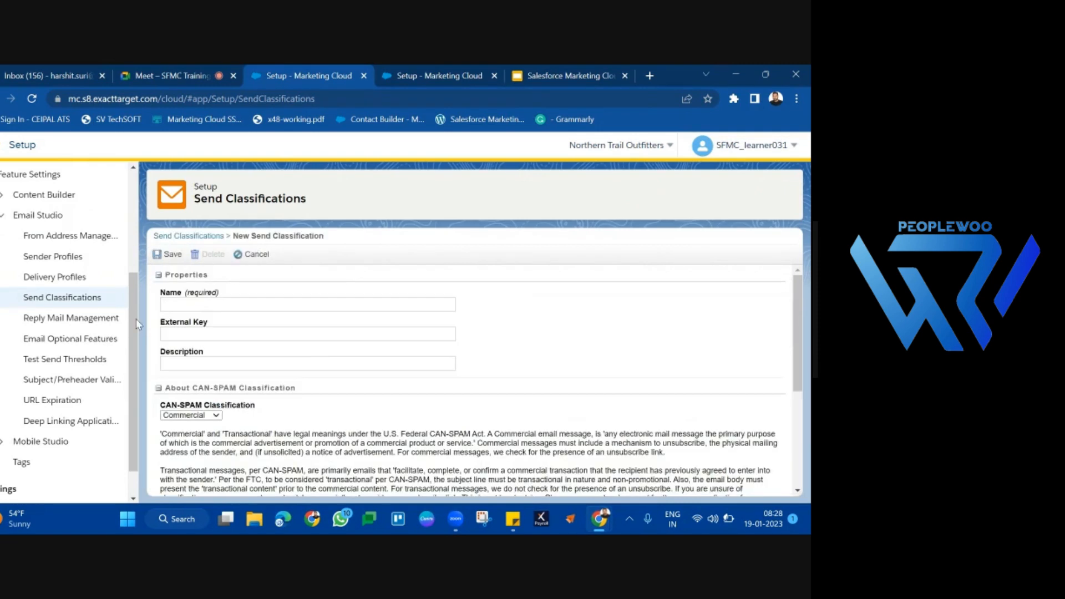
pyautogui.click(267, 307)
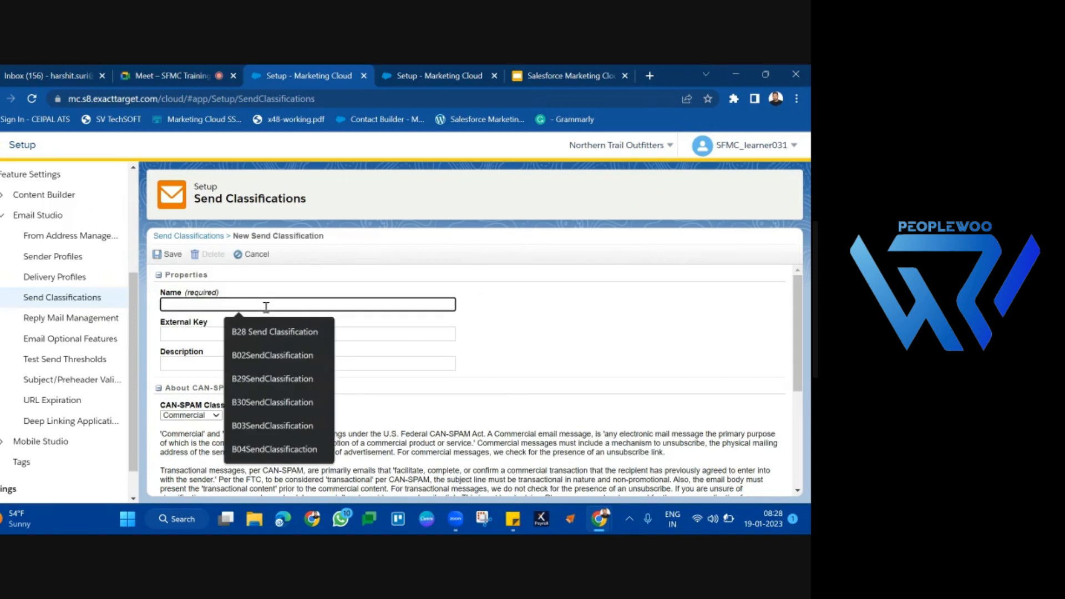
pyautogui.write('B5Sen')
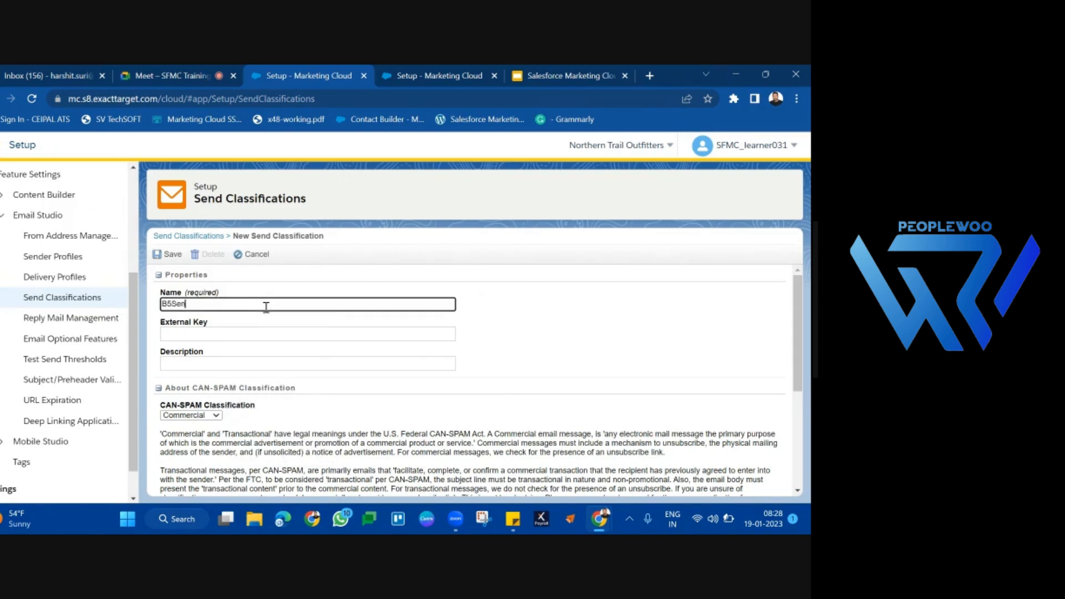
pyautogui.write('dClassification')
# Step: Switch the CAN-SPAM Classification to Transactional and back to Commercial
pyautogui.scroll(-2, 265, 305)
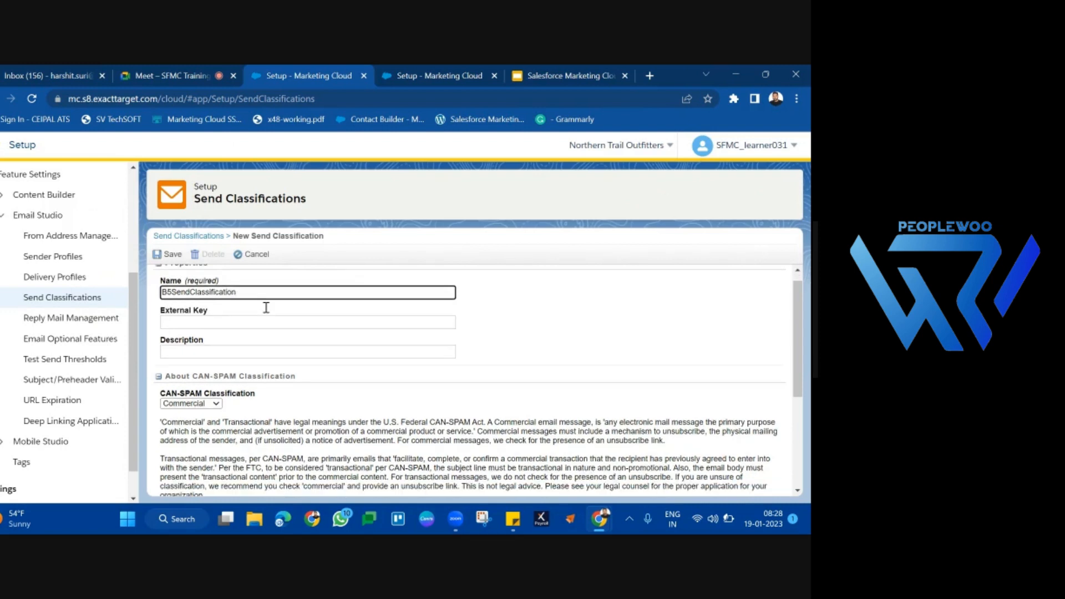
pyautogui.click(193, 291)
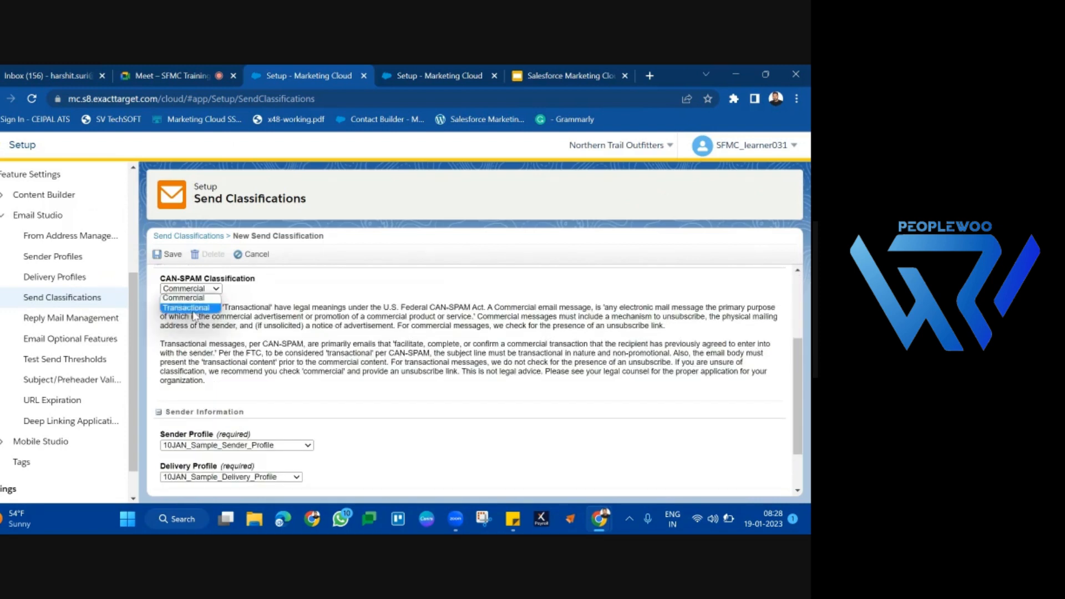
pyautogui.click(193, 309)
pyautogui.click(214, 290)
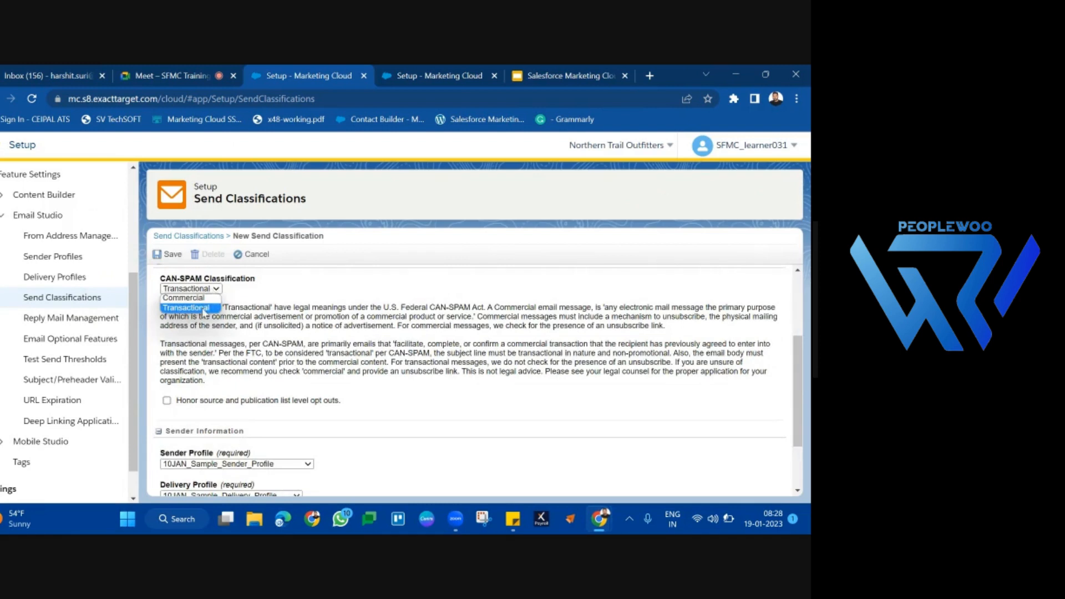
pyautogui.click(208, 300)
# Step: Assign B5SenderProfile as the sender profile of the new send classification
pyautogui.scroll(-2, 195, 373)
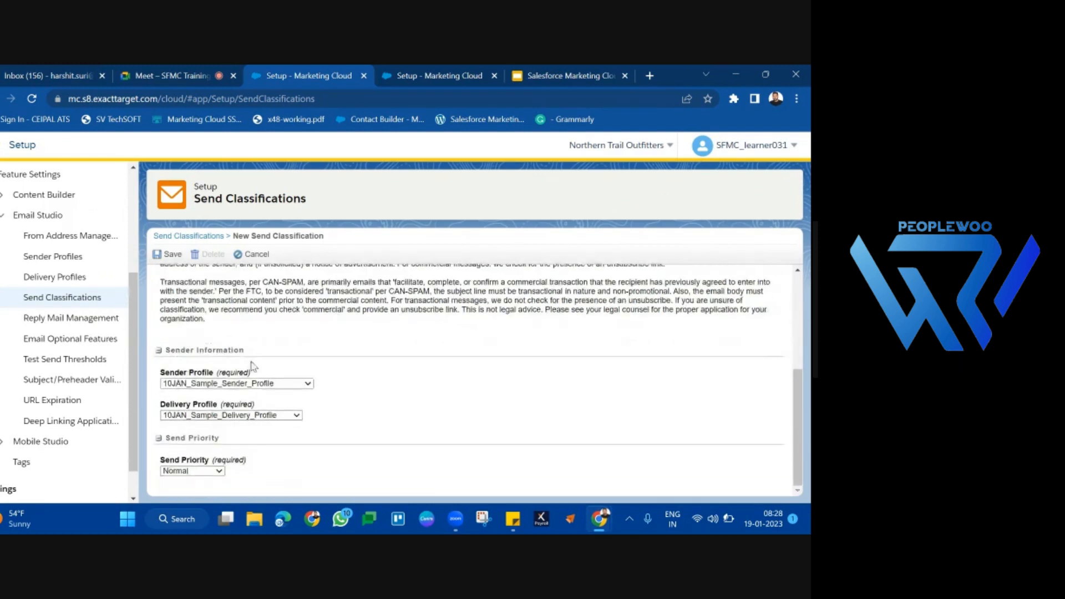
pyautogui.tripleClick(194, 373)
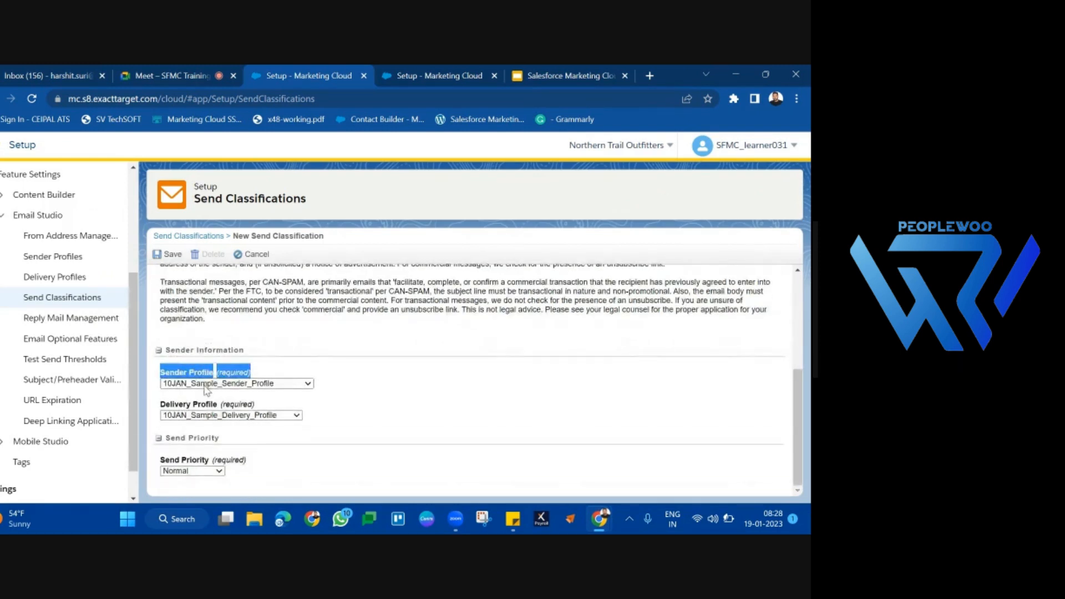
pyautogui.click(209, 384)
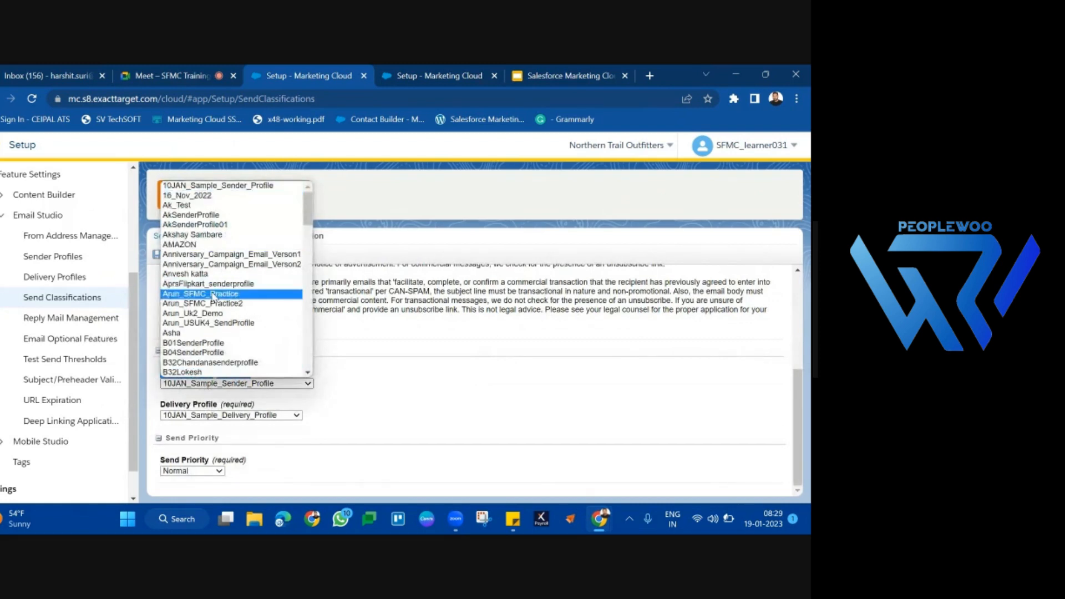
pyautogui.scroll(-2, 206, 244)
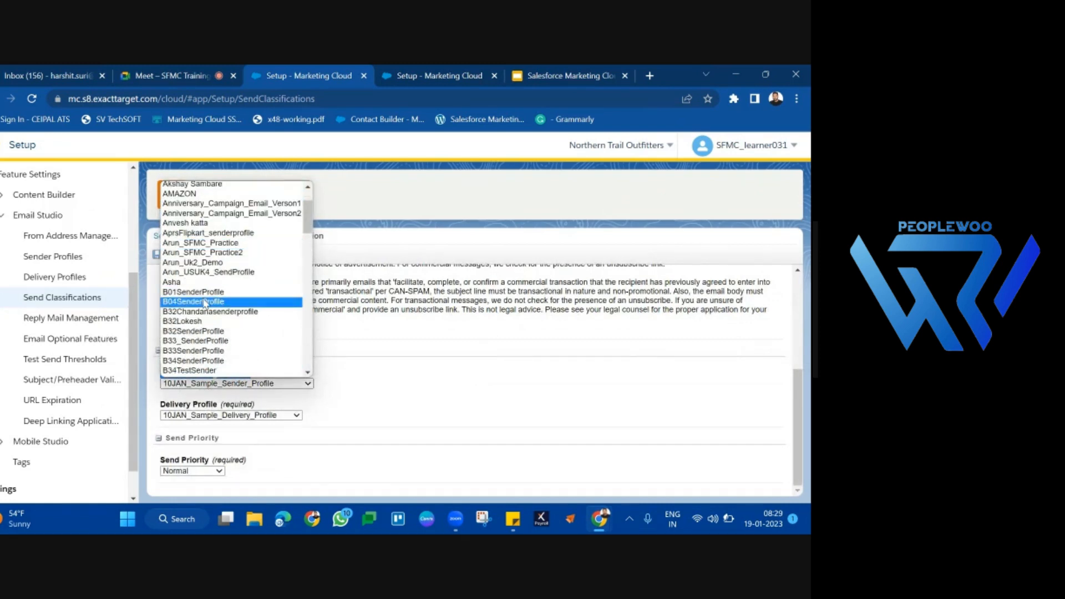
pyautogui.scroll(-3, 191, 341)
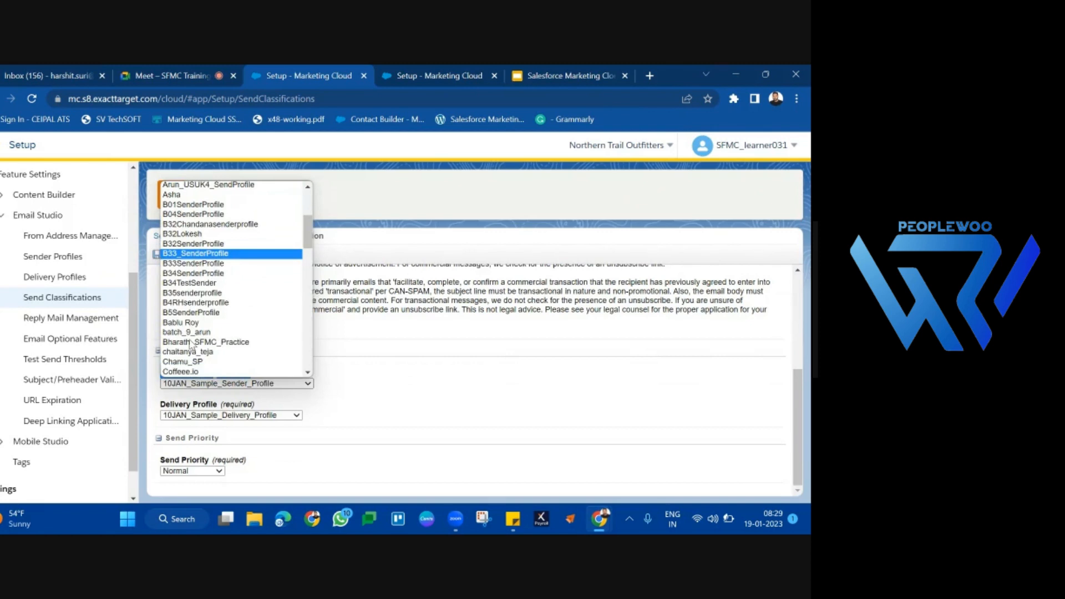
pyautogui.click(192, 312)
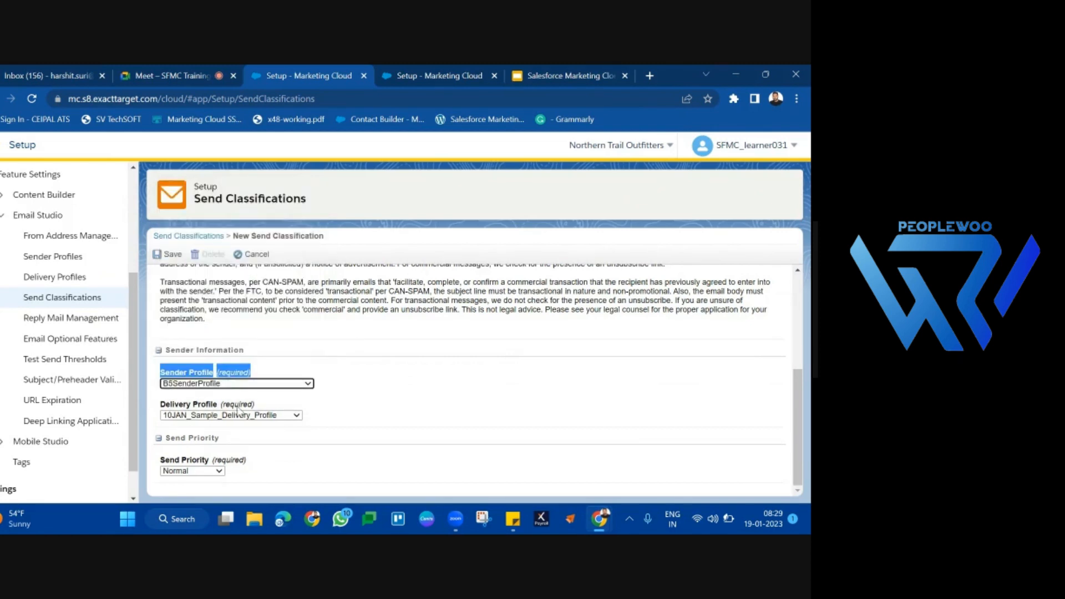
pyautogui.click(370, 365)
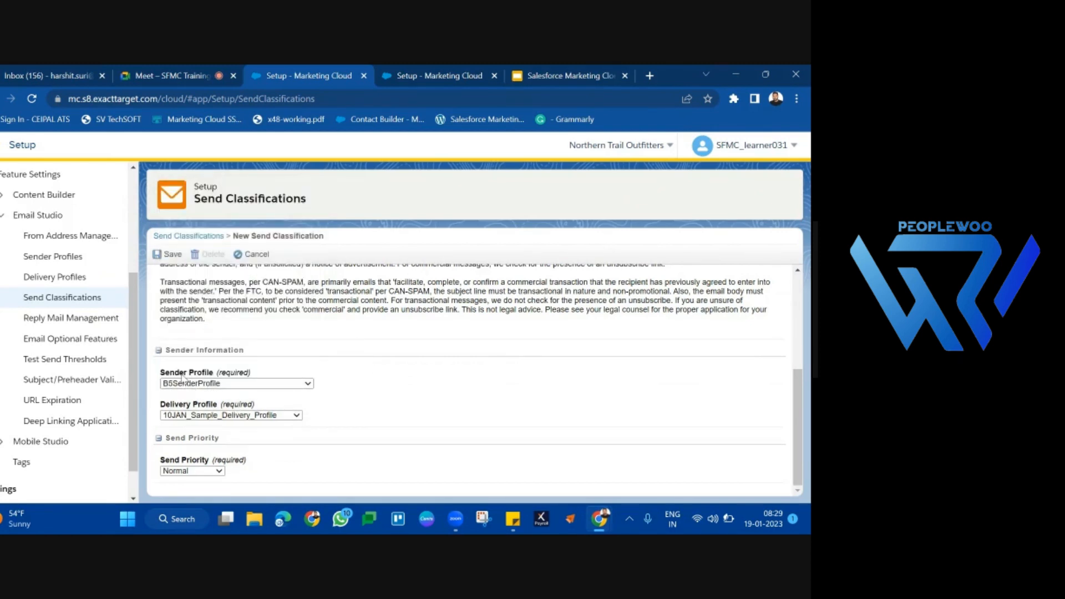
# Step: Switch to the Salesforce Marketing Cloud Tutorial presentation in Google Slides and present the Delivery Profile slide full screen
pyautogui.tripleClick(252, 377)
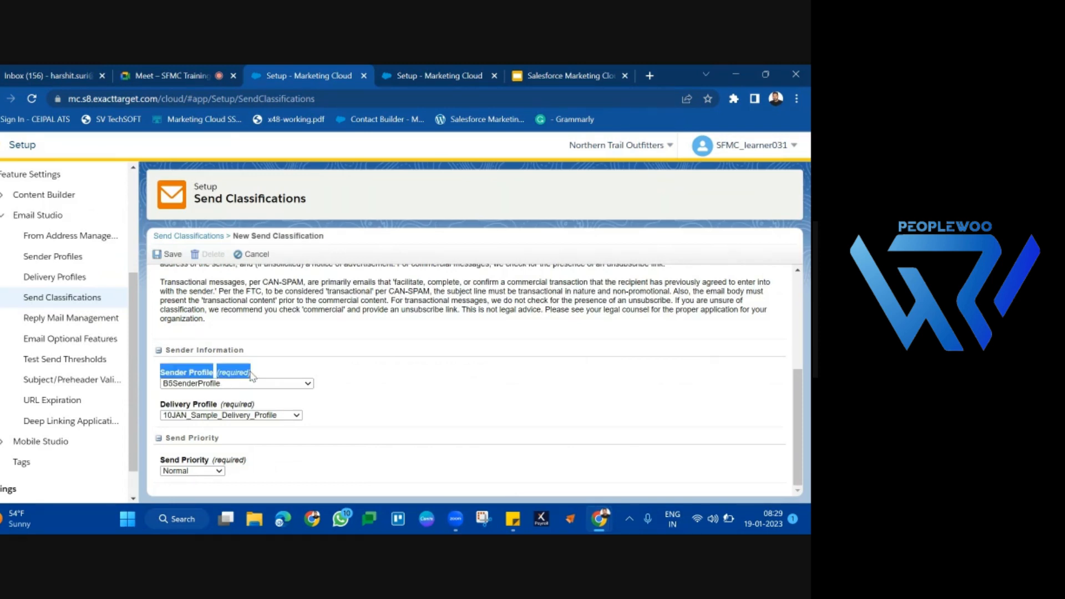
pyautogui.tripleClick(264, 404)
pyautogui.click(580, 74)
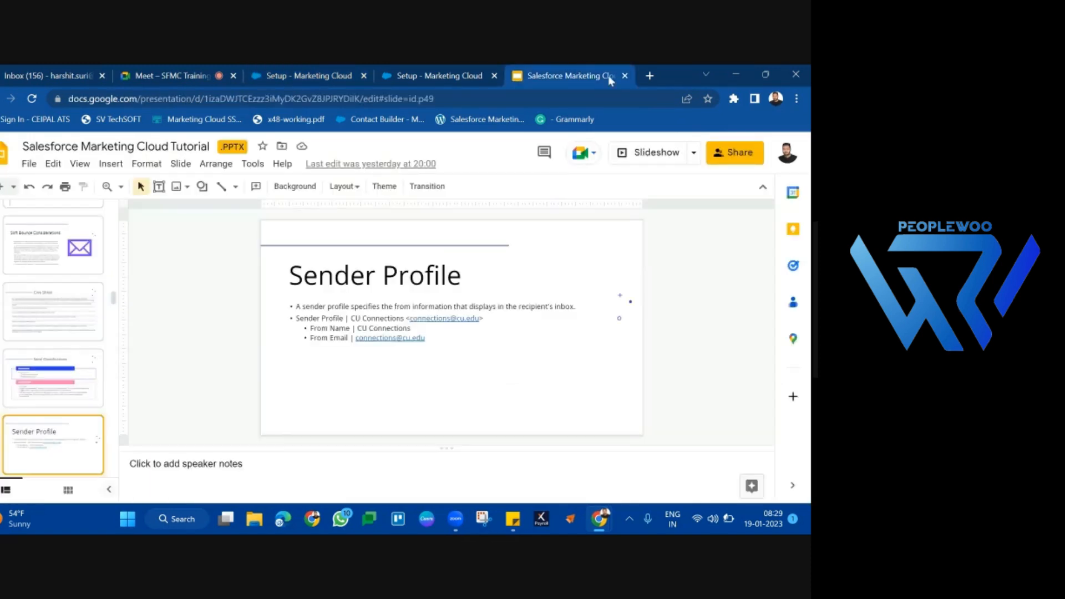
pyautogui.click(656, 153)
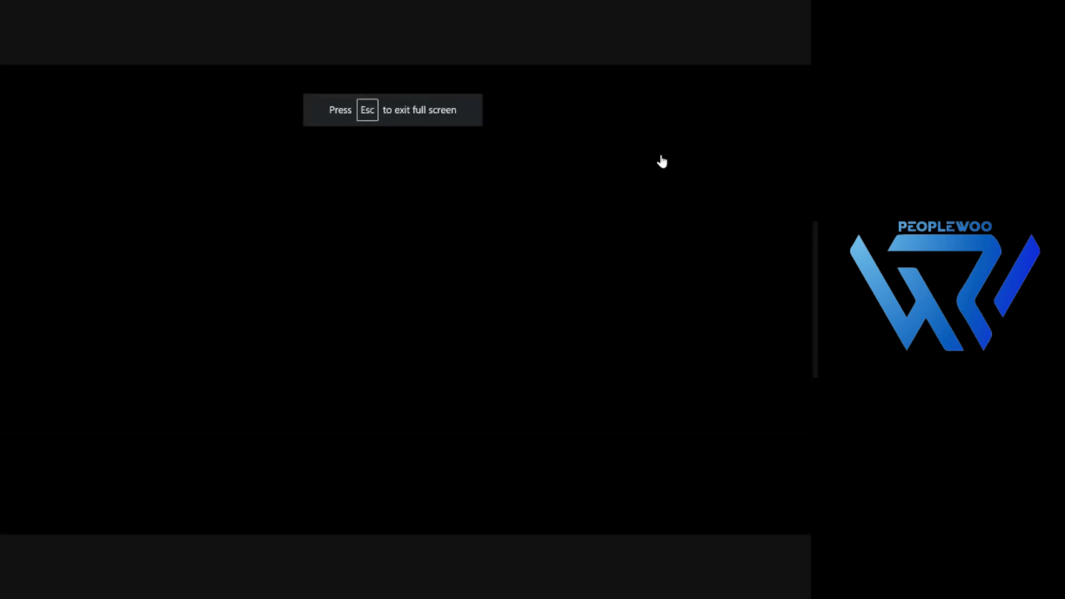
pyautogui.press('Right')
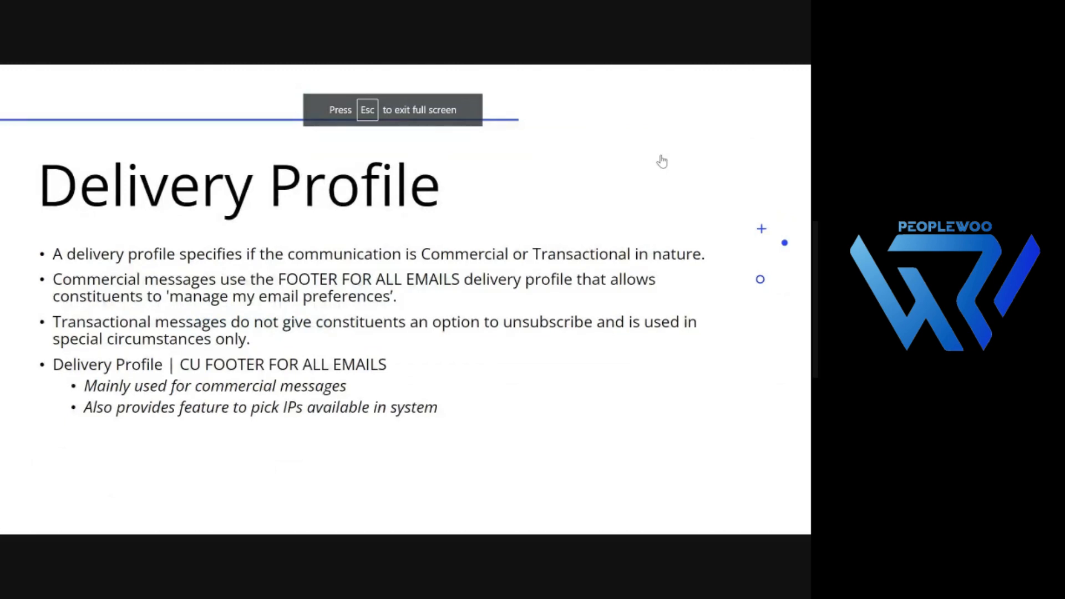
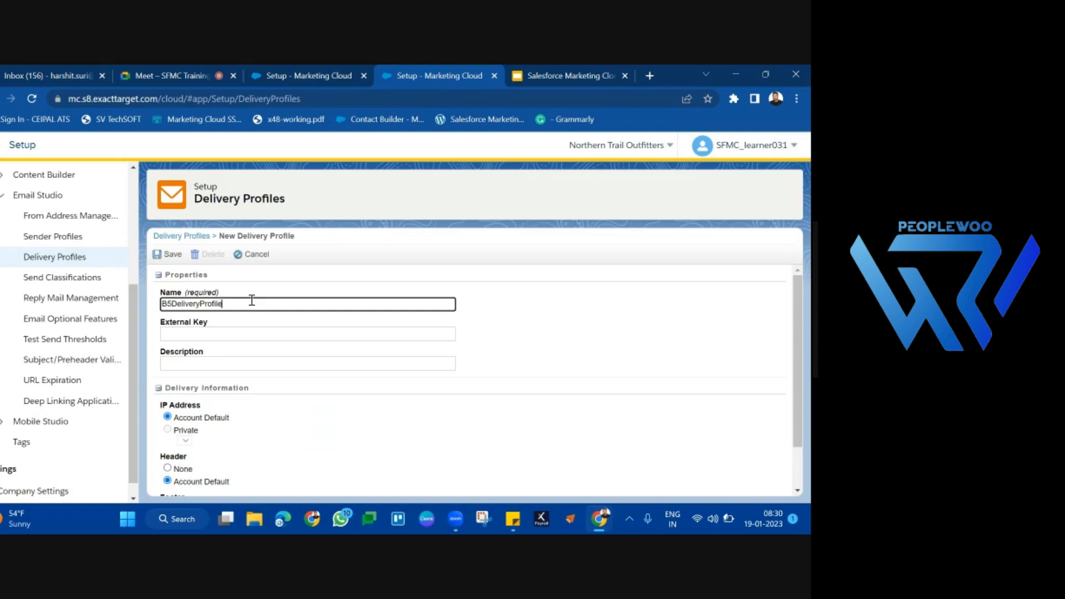
# Step: Review the IP Address, Header and Footer options in the Delivery Information of the new delivery profile
pyautogui.scroll(-1, 256, 354)
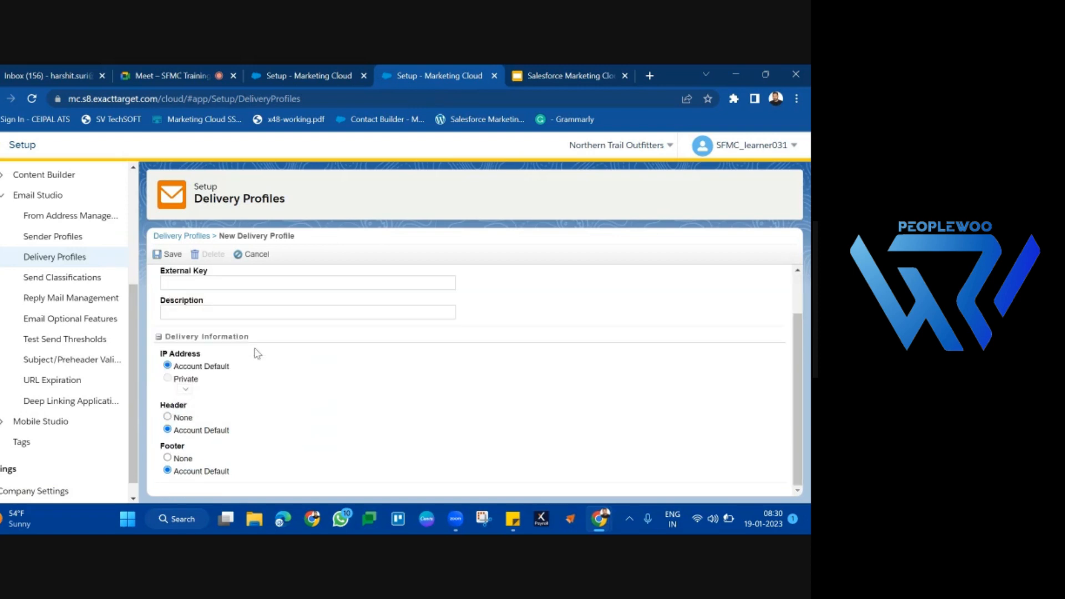
pyautogui.doubleClick(188, 363)
pyautogui.tripleClick(193, 356)
pyautogui.tripleClick(187, 407)
pyautogui.tripleClick(189, 449)
pyautogui.tripleClick(194, 369)
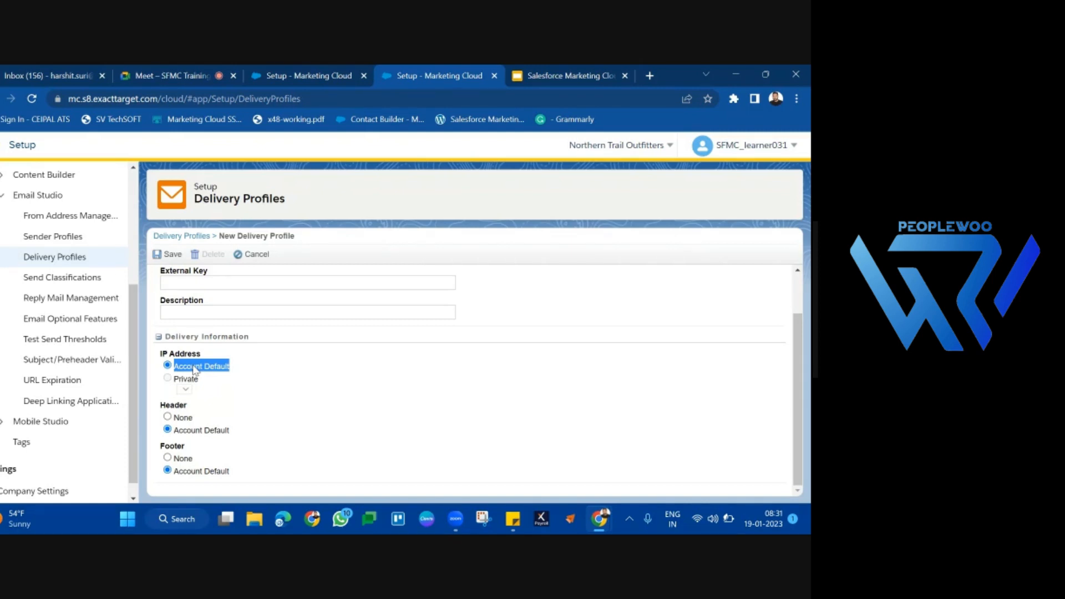
pyautogui.click(207, 382)
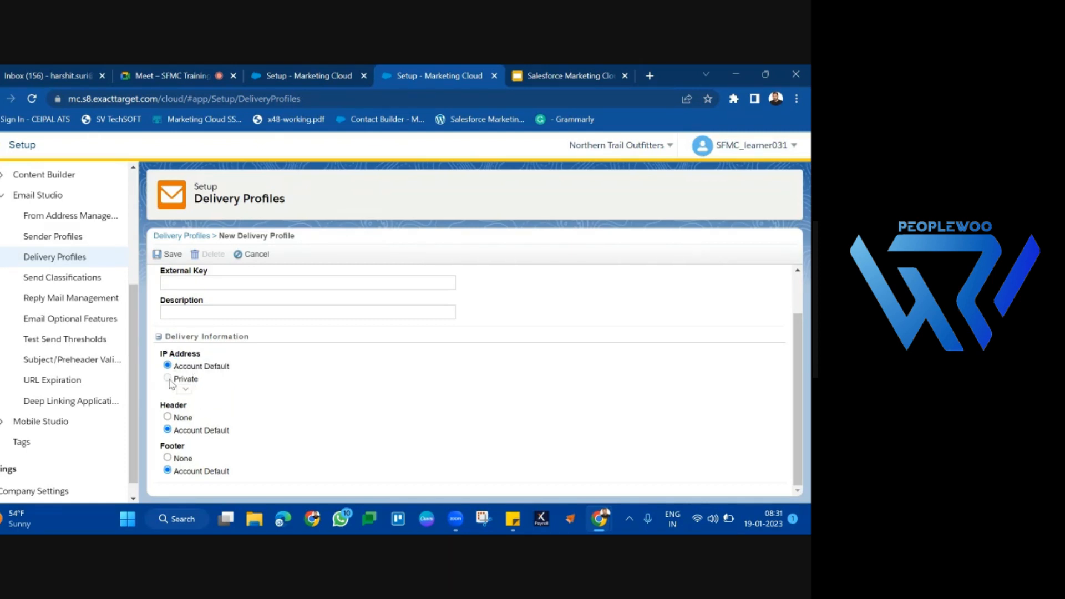
pyautogui.doubleClick(197, 380)
# Step: Duplicate the Setup browser tab and view the HTML Header and HTML Footer sections of the company's Account Settings there
pyautogui.rightClick(402, 82)
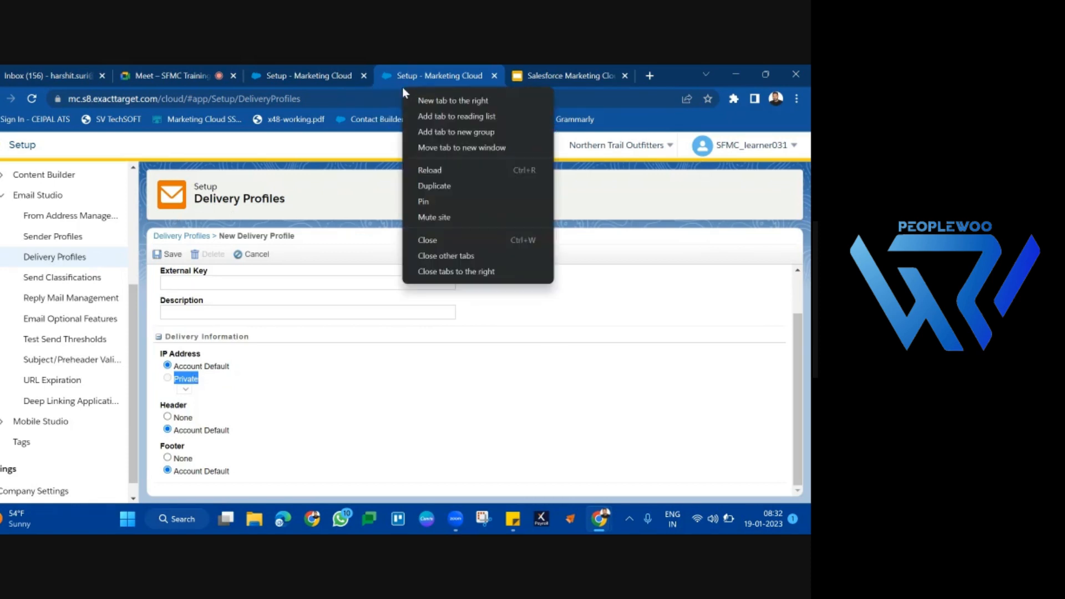
pyautogui.click(464, 192)
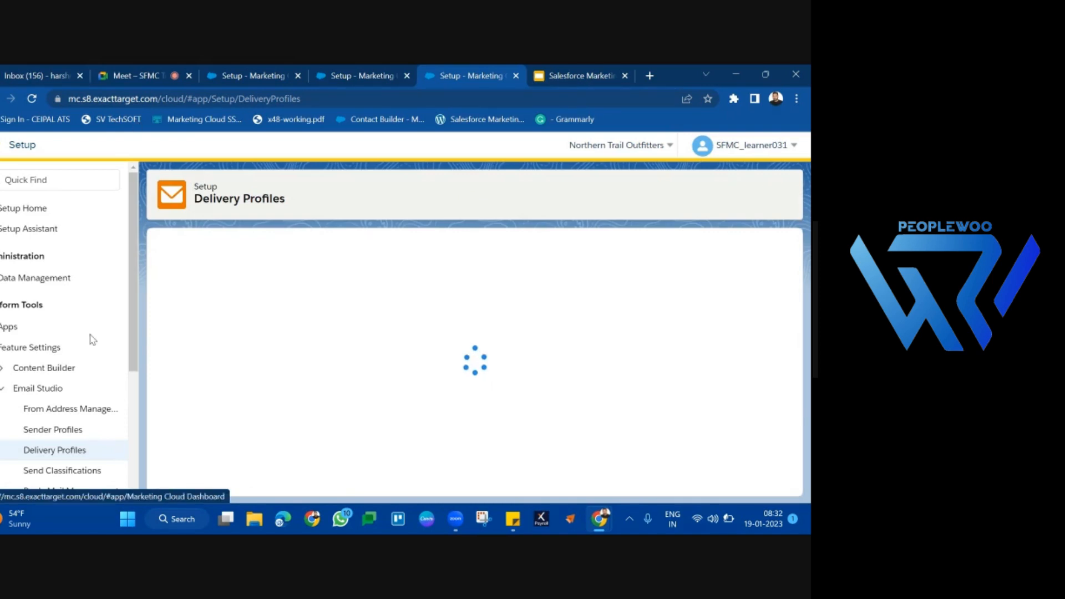
pyautogui.scroll(-4, 92, 340)
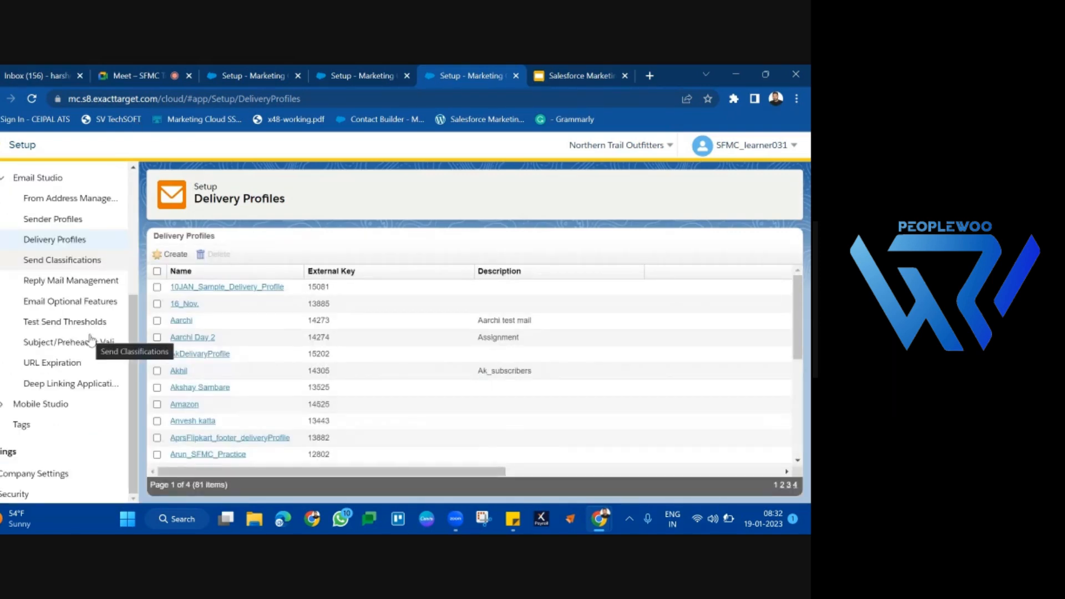
pyautogui.click(12, 474)
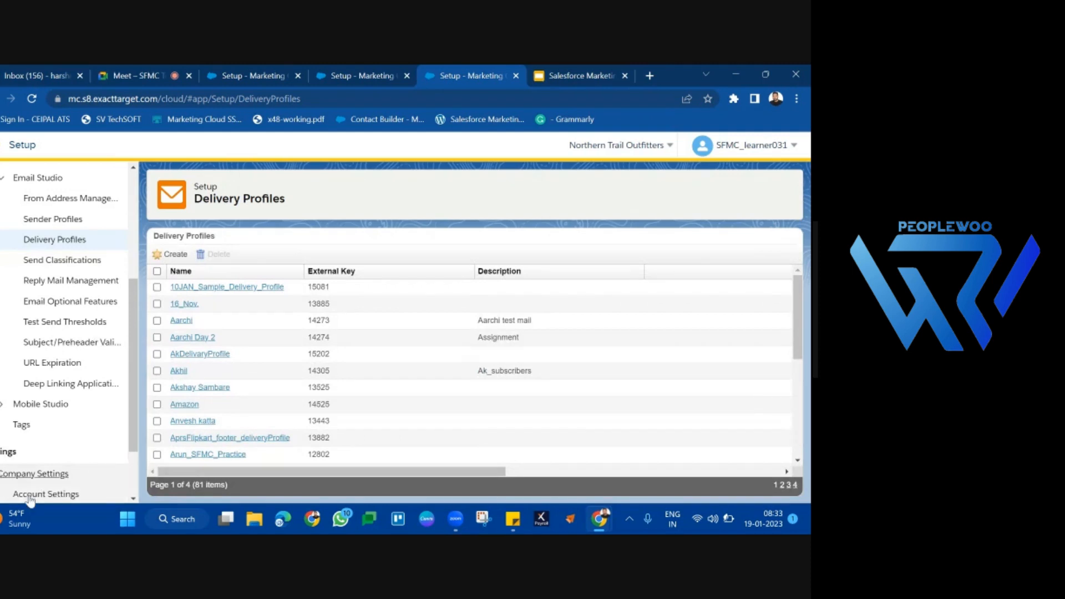
pyautogui.click(32, 495)
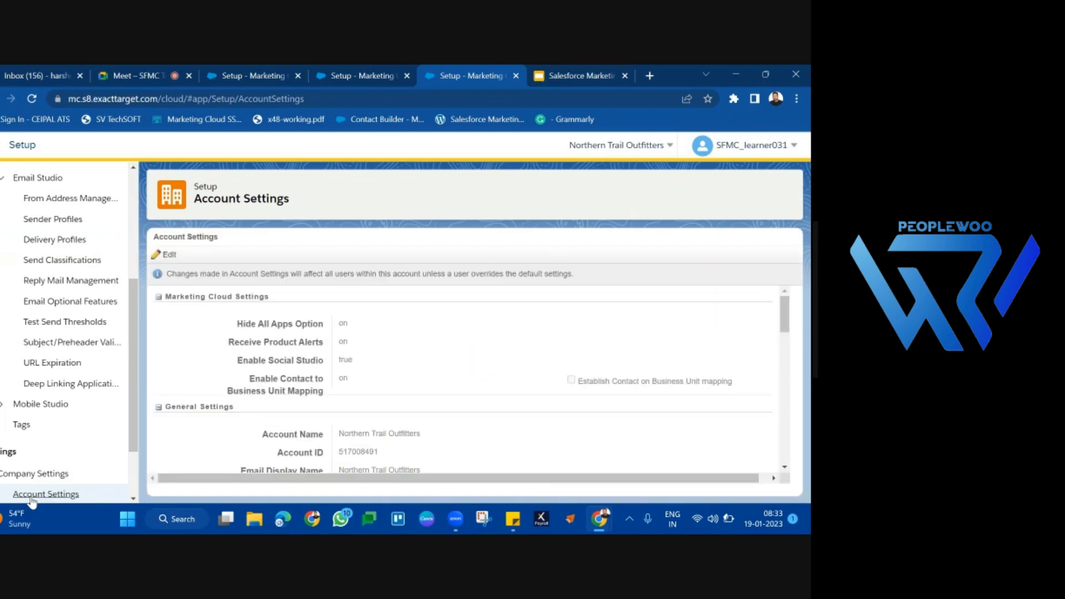
pyautogui.scroll(-1, 31, 502)
pyautogui.scroll(-5, 304, 420)
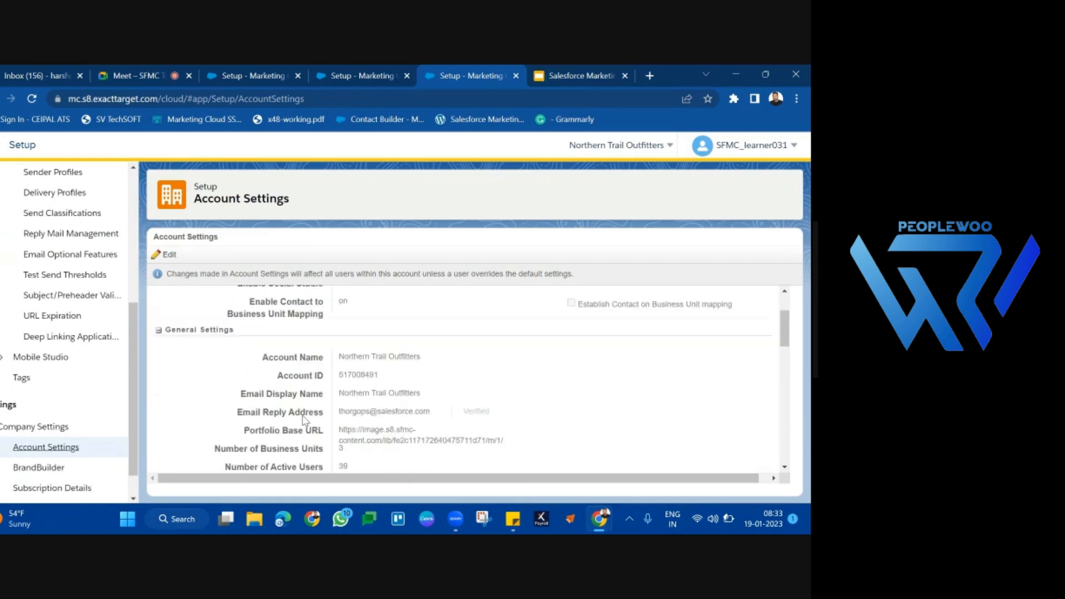
pyautogui.scroll(-10, 304, 421)
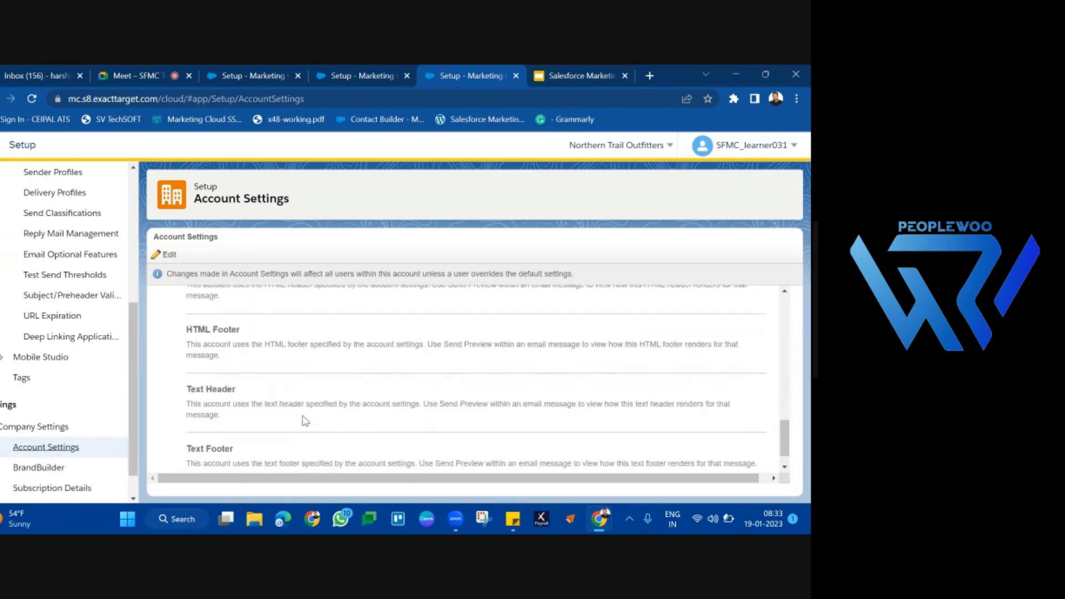
pyautogui.tripleClick(228, 366)
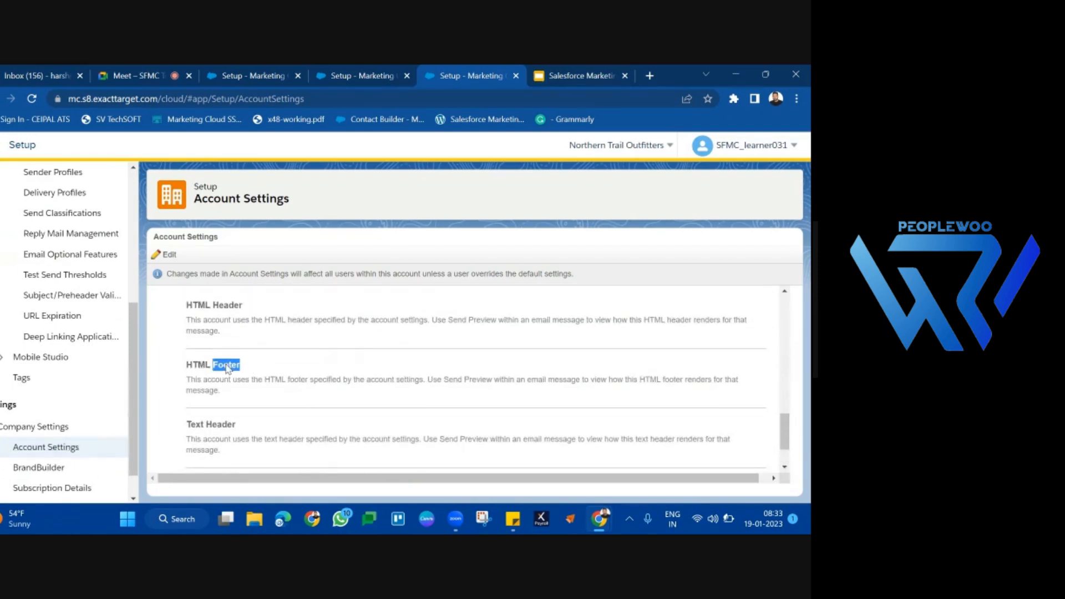
pyautogui.tripleClick(232, 306)
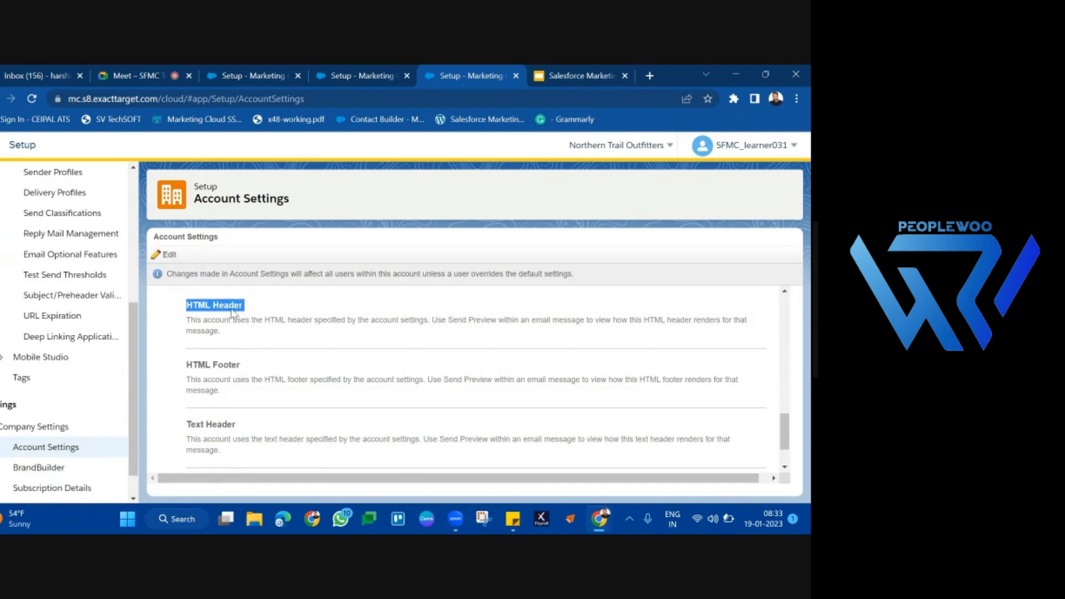
# Step: Edit the Account Settings so the HTML Footer is Custom and fill it with the recommended footer code
pyautogui.click(175, 258)
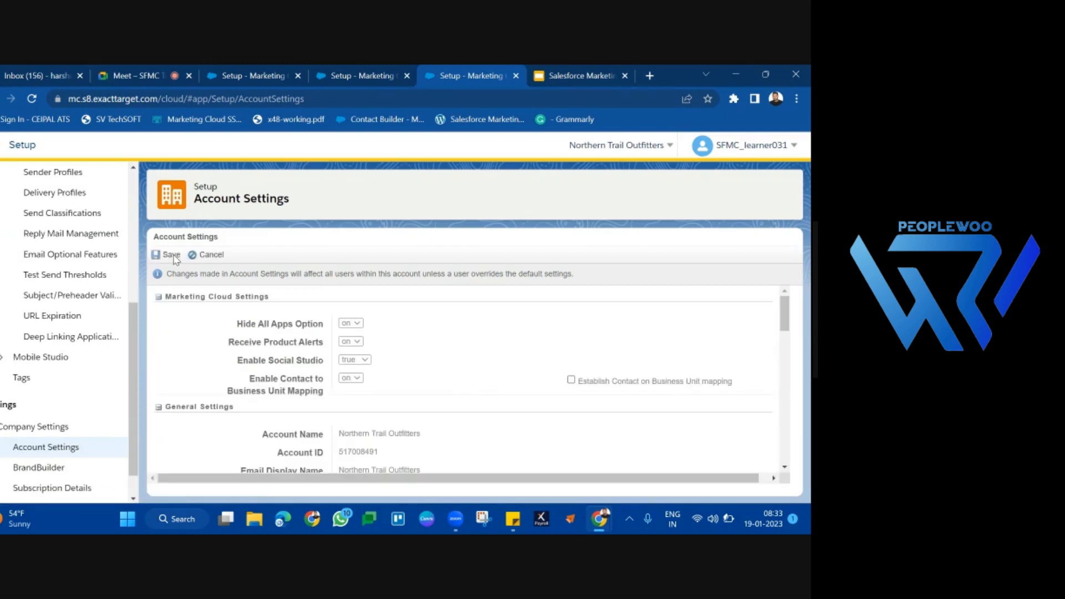
pyautogui.scroll(-15, 501, 314)
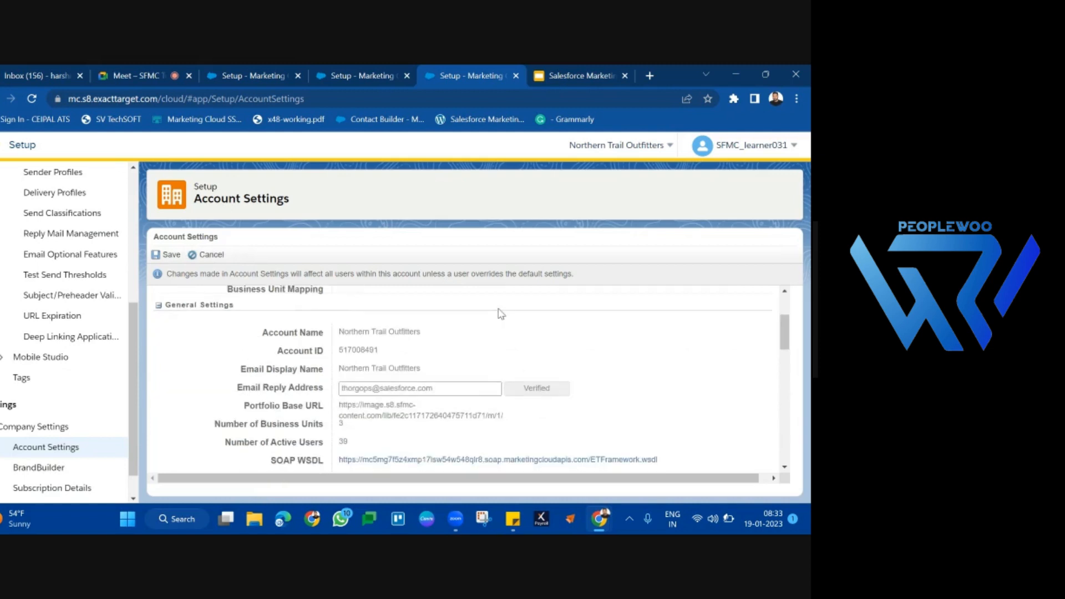
pyautogui.scroll(2, 501, 314)
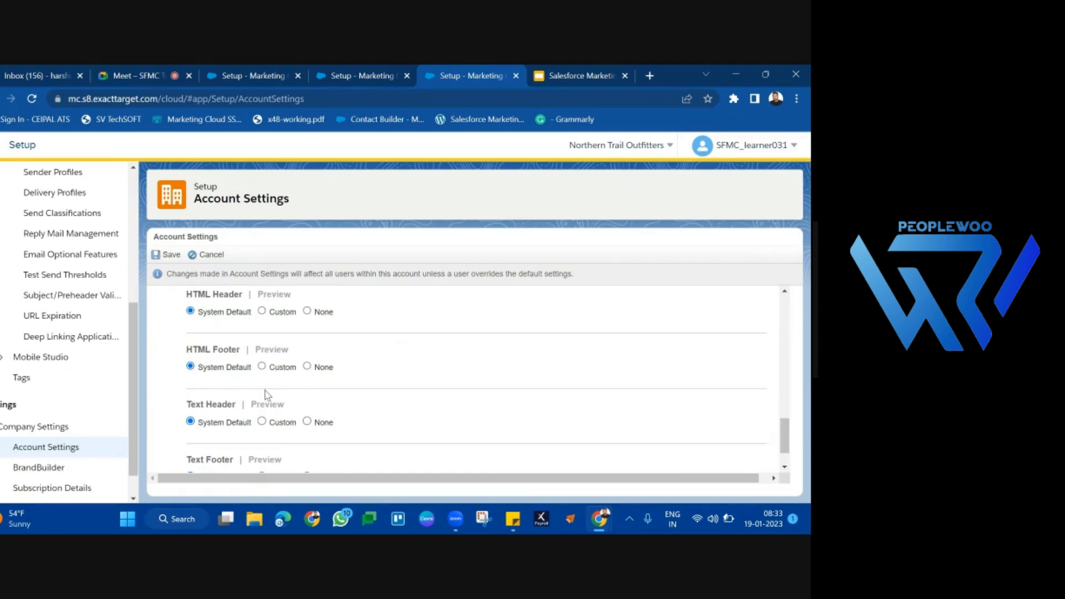
pyautogui.click(283, 312)
pyautogui.scroll(-3, 284, 434)
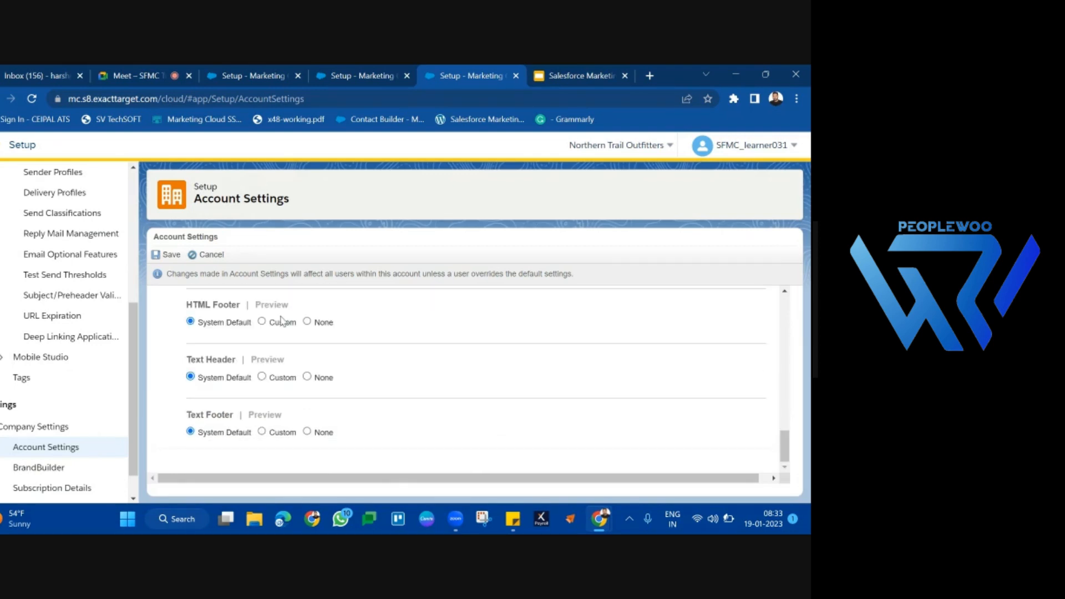
pyautogui.click(282, 322)
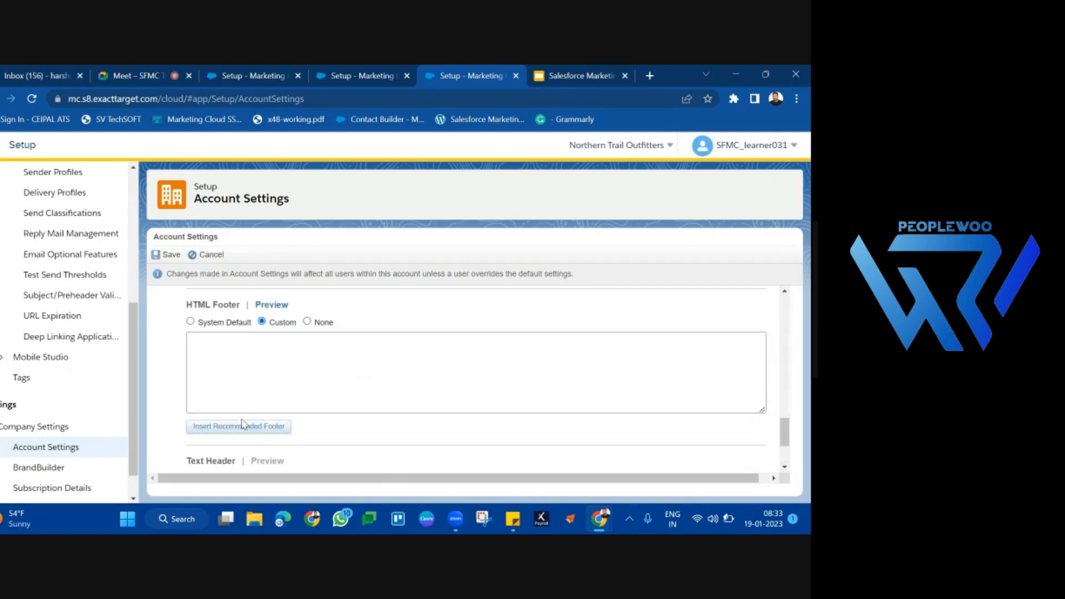
pyautogui.click(226, 429)
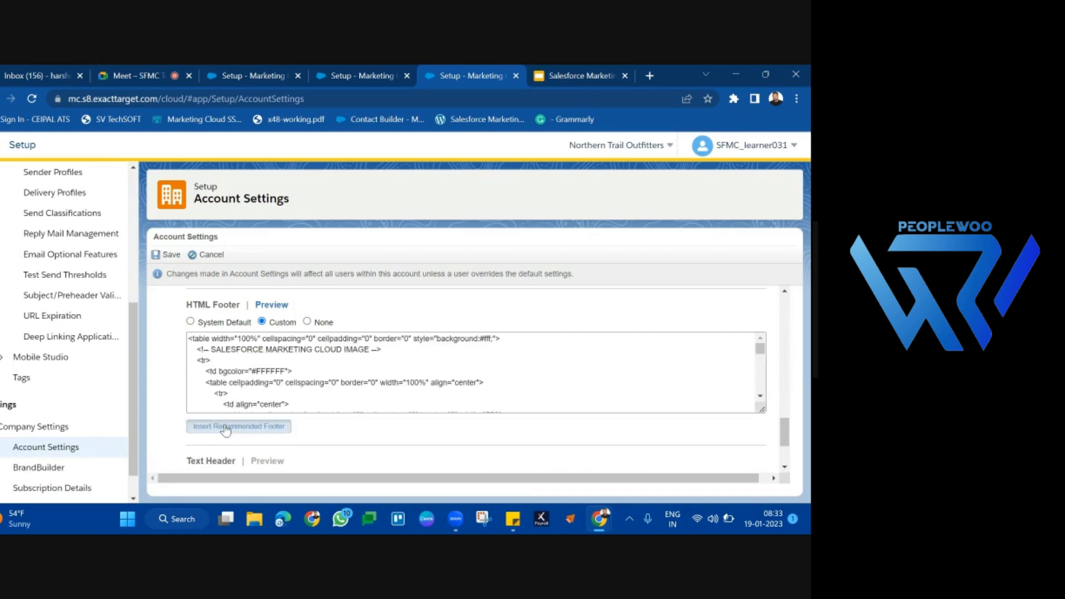
# Step: Preview the custom HTML footer and examine its business name and member address placeholders
pyautogui.click(272, 306)
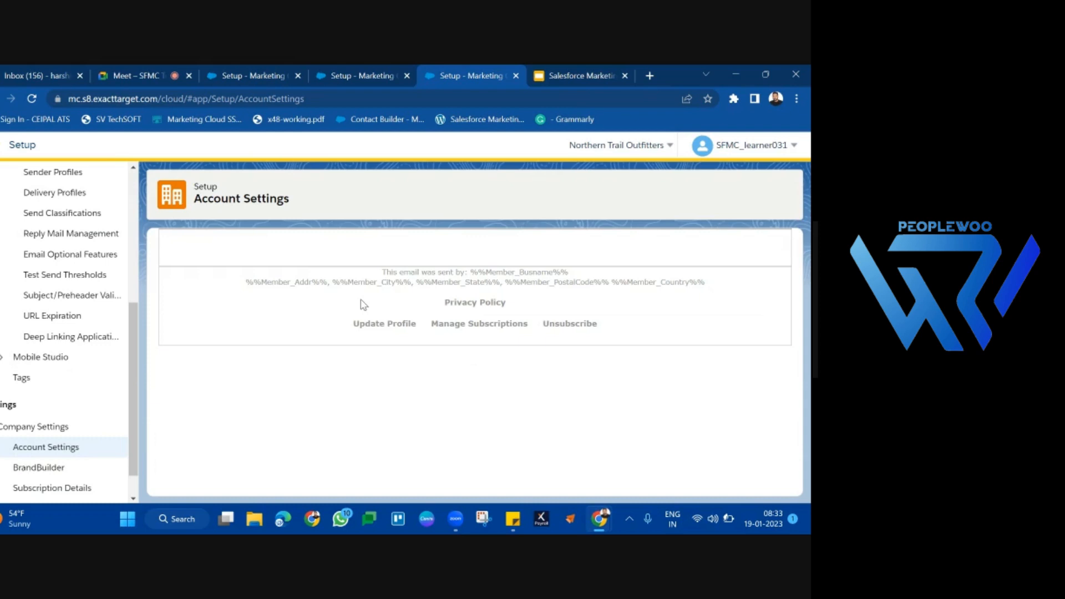
pyautogui.moveTo(382, 273); pyautogui.dragTo(605, 332)
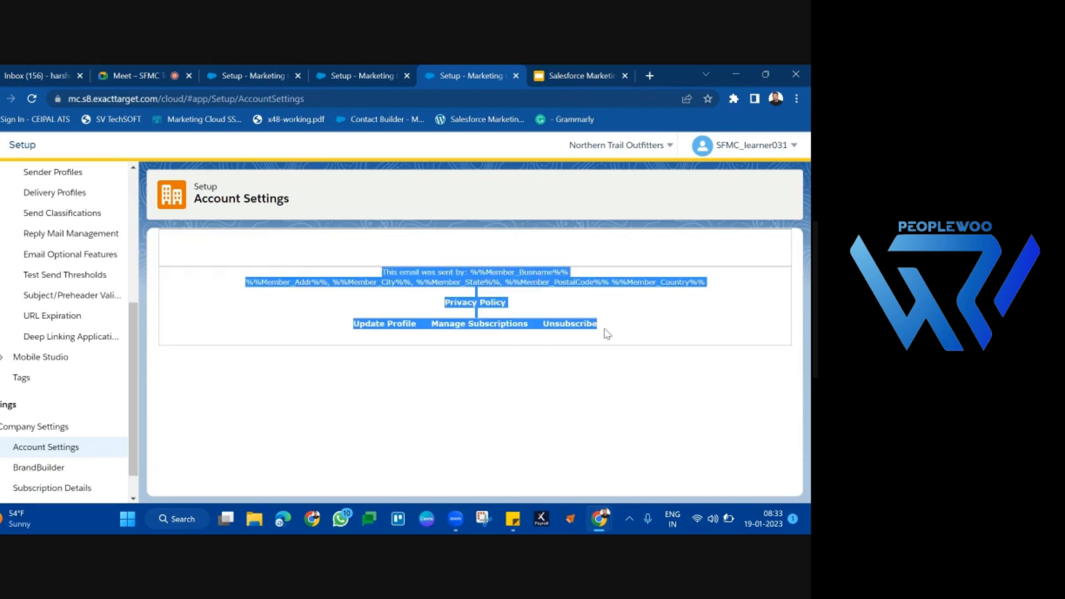
pyautogui.click(609, 337)
pyautogui.moveTo(705, 286); pyautogui.dragTo(383, 275)
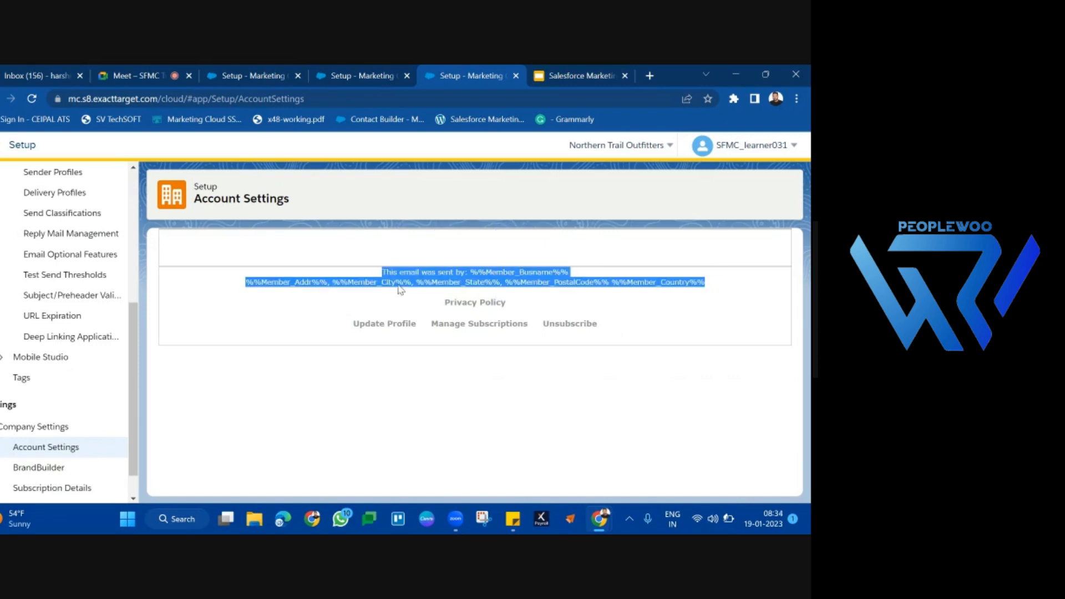
pyautogui.doubleClick(406, 284)
pyautogui.moveTo(437, 284); pyautogui.dragTo(590, 290)
pyautogui.doubleClick(589, 286)
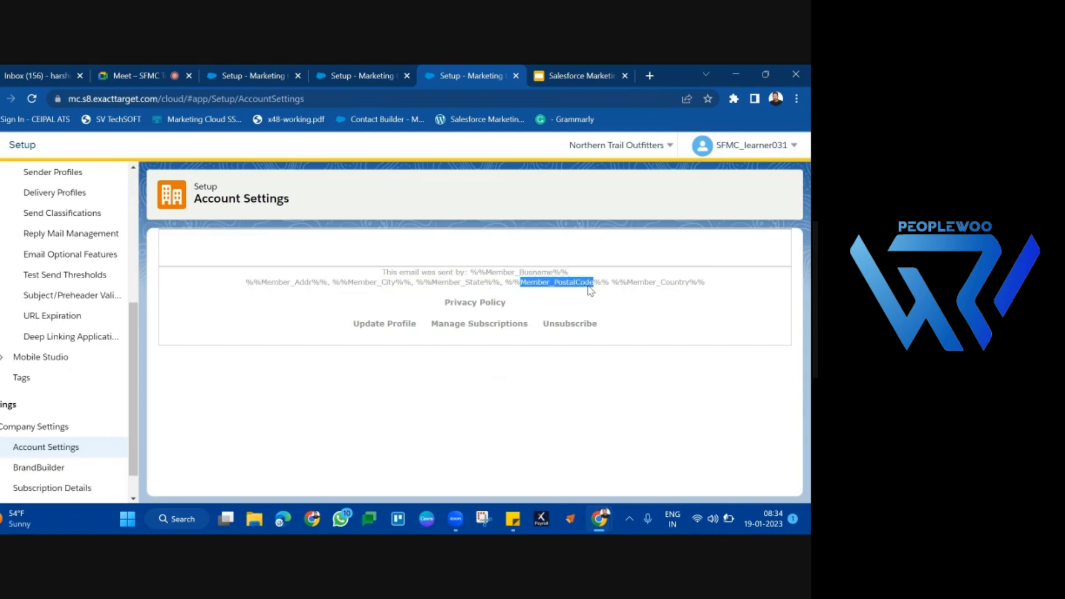
pyautogui.doubleClick(669, 286)
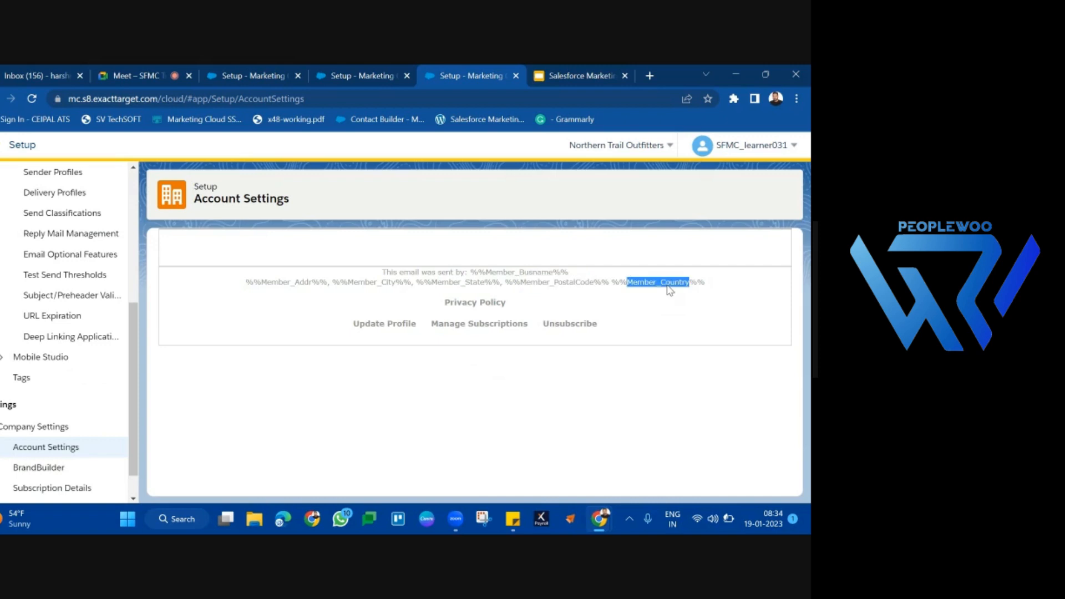
pyautogui.doubleClick(589, 286)
pyautogui.moveTo(589, 286); pyautogui.dragTo(480, 284)
pyautogui.doubleClick(480, 284)
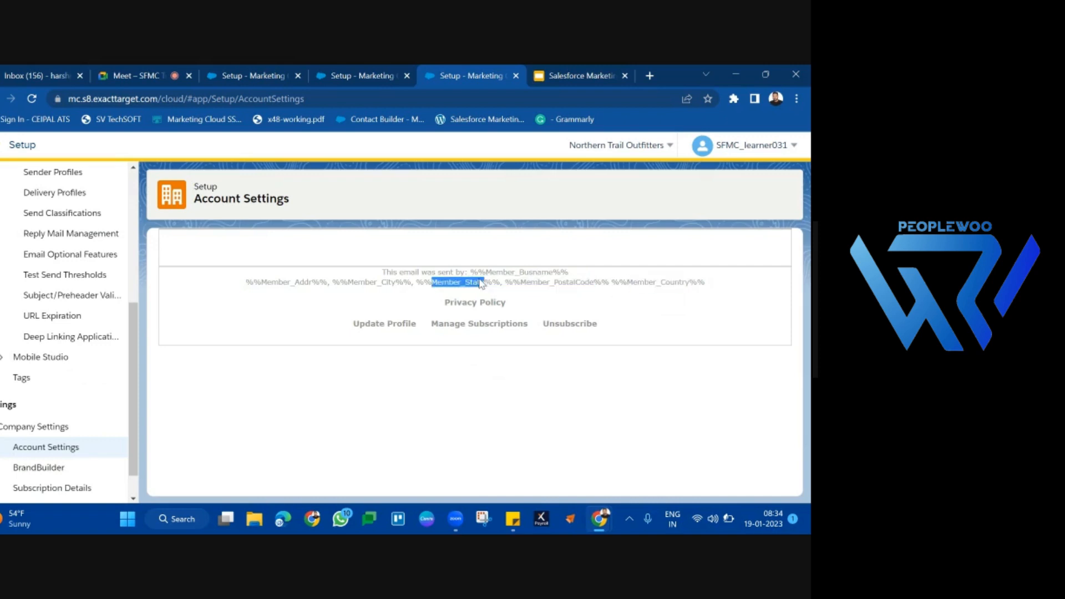
pyautogui.click(376, 277)
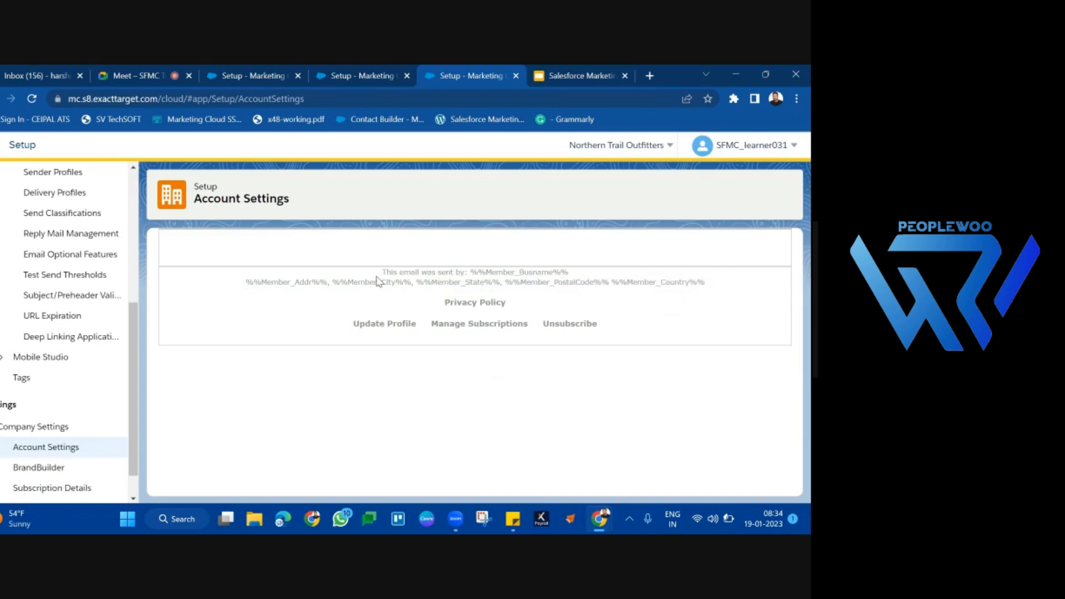
pyautogui.doubleClick(550, 272)
pyautogui.click(721, 297)
pyautogui.moveTo(722, 297); pyautogui.dragTo(236, 276)
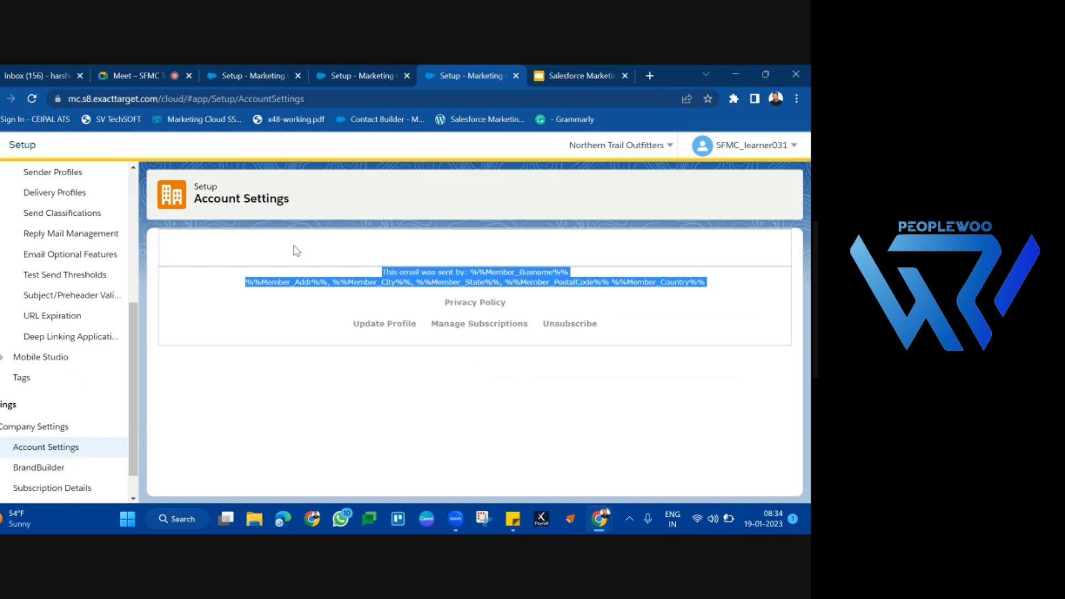
# Step: Return to the unfinished New Delivery Profile form and try to save B5DeliveryProfile
pyautogui.click(364, 74)
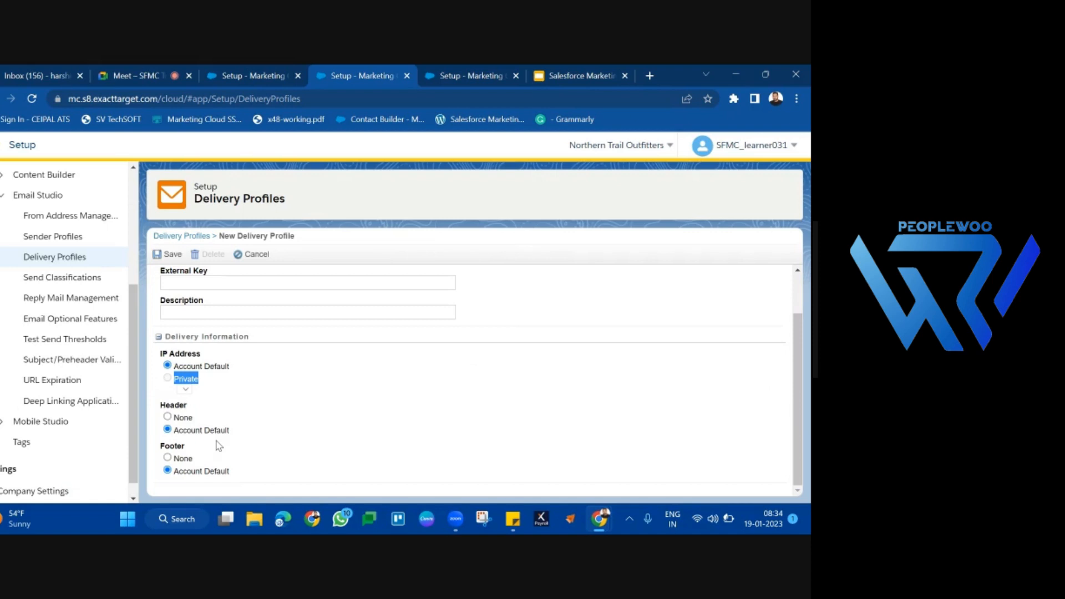
pyautogui.scroll(2, 215, 280)
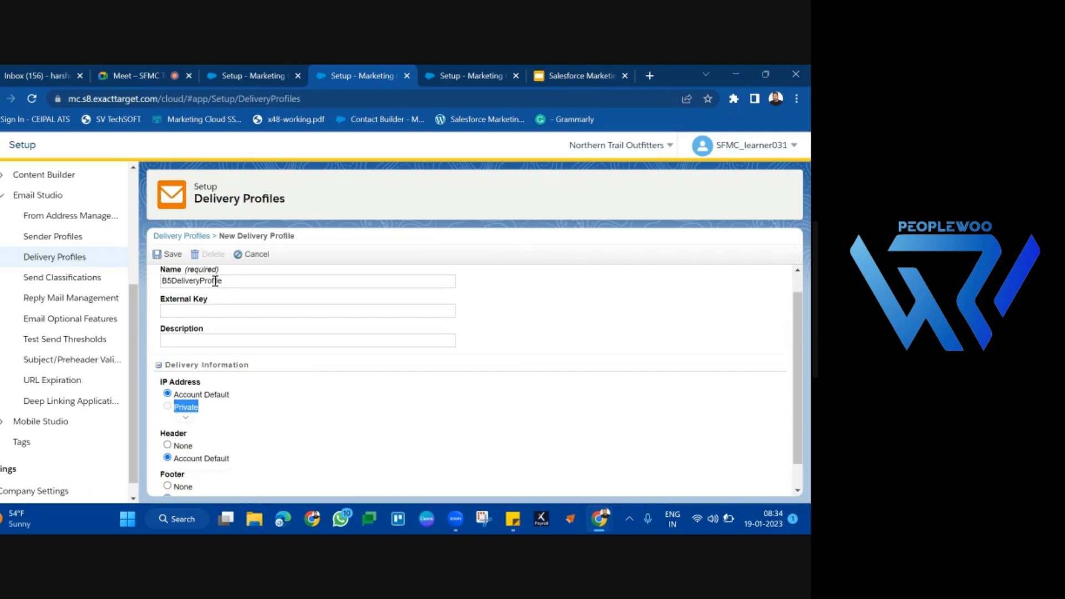
pyautogui.click(157, 257)
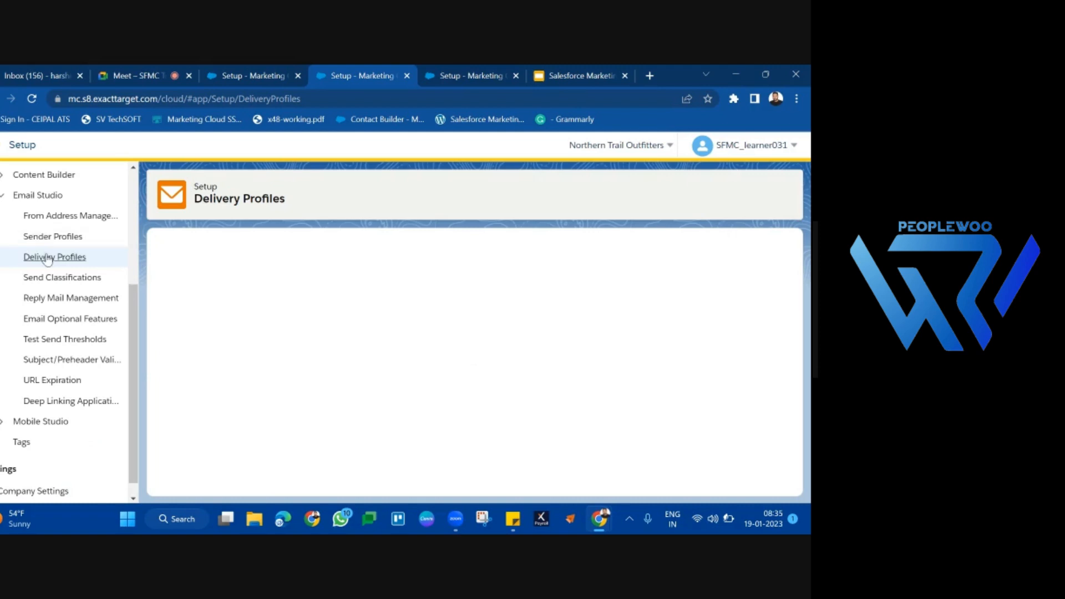
# Step: Reload the Delivery Profiles list, start a new delivery profile and name it B5DeliveryProfile
pyautogui.click(65, 279)
pyautogui.click(69, 261)
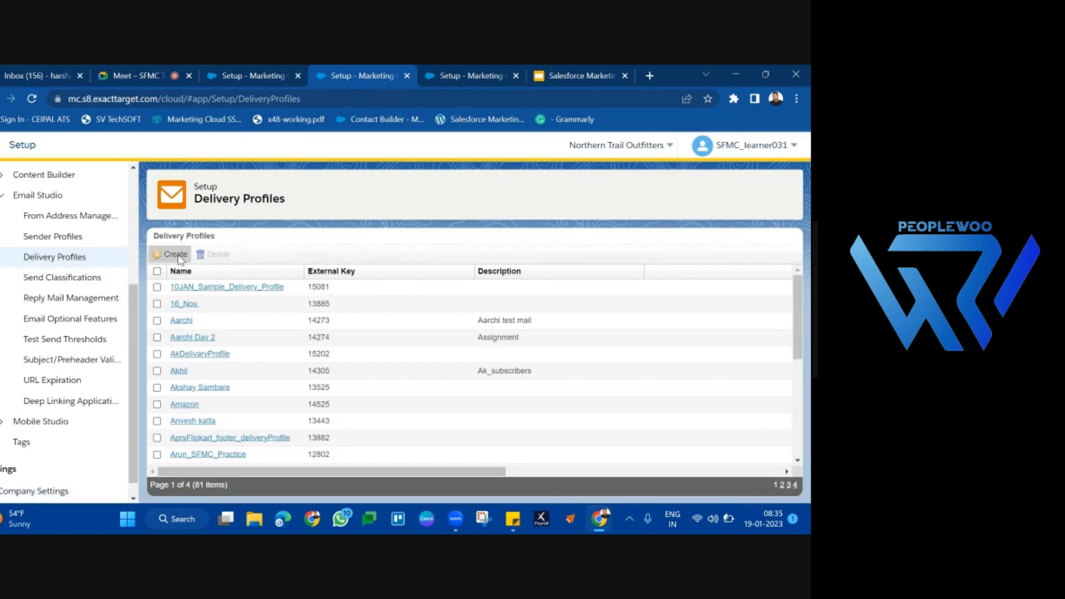
pyautogui.click(176, 255)
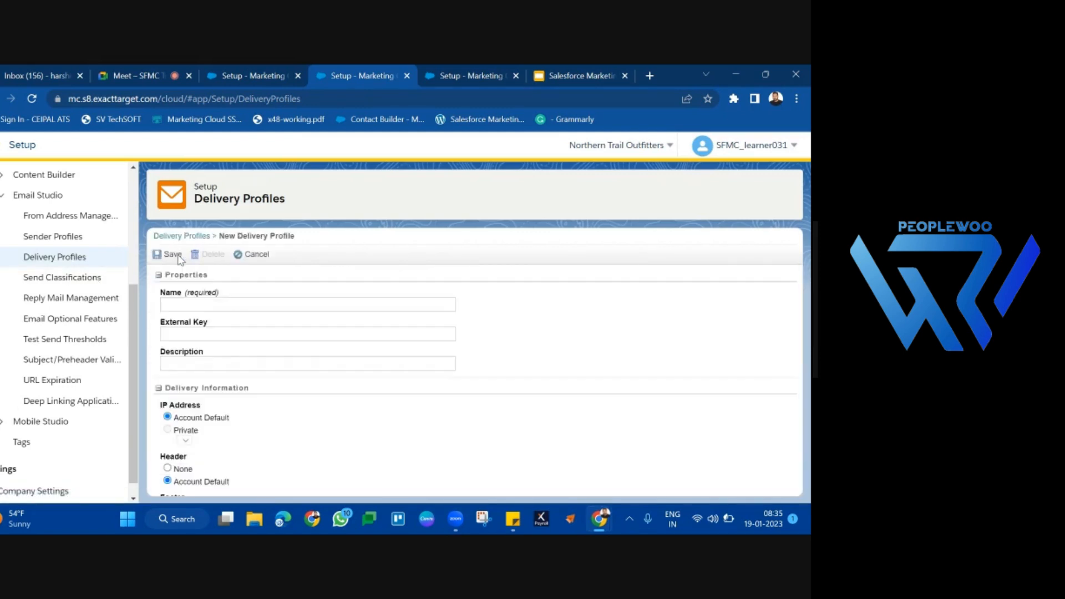
pyautogui.click(279, 305)
pyautogui.write('De')
pyautogui.press('BackSpace')
pyautogui.press('BackSpace')
pyautogui.write('B')
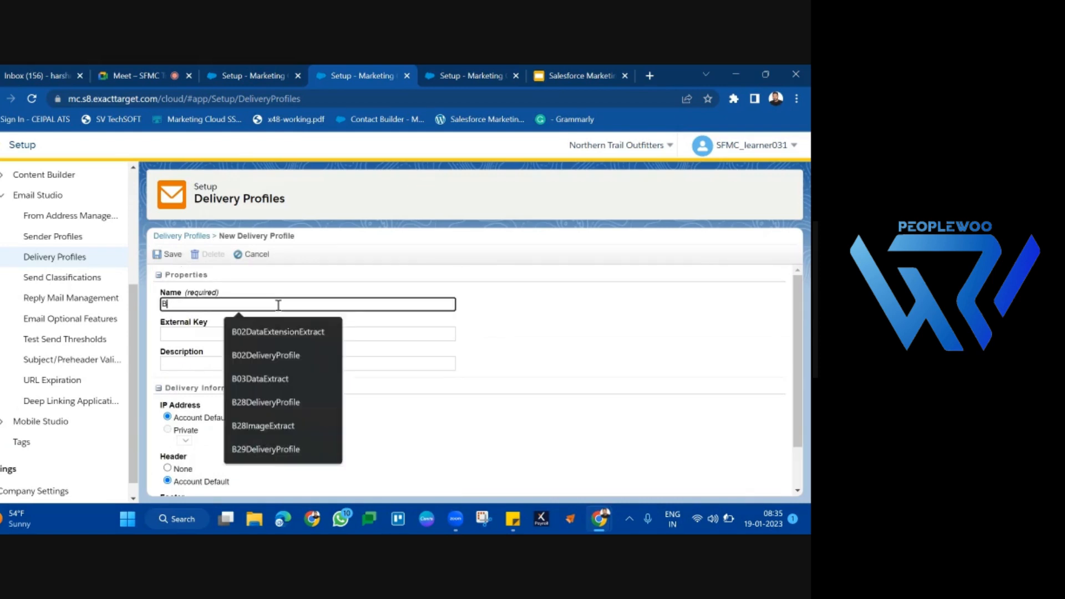
pyautogui.write('5Deliv')
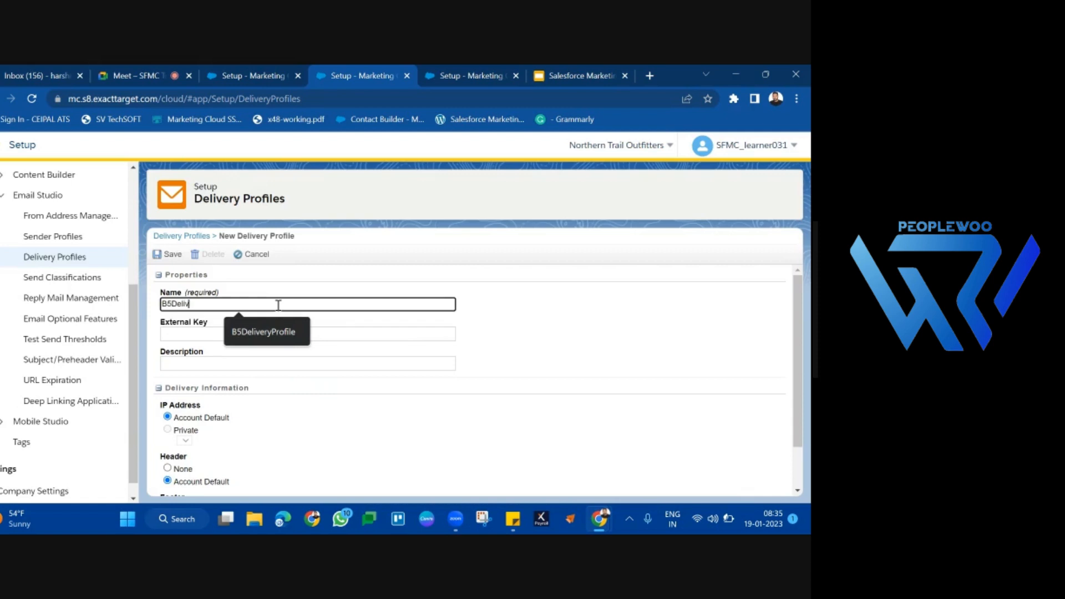
pyautogui.write('eryProfile')
# Step: Save the delivery profile with Account Default kept for the IP address, header and footer
pyautogui.scroll(-1, 361, 407)
pyautogui.scroll(2, 361, 406)
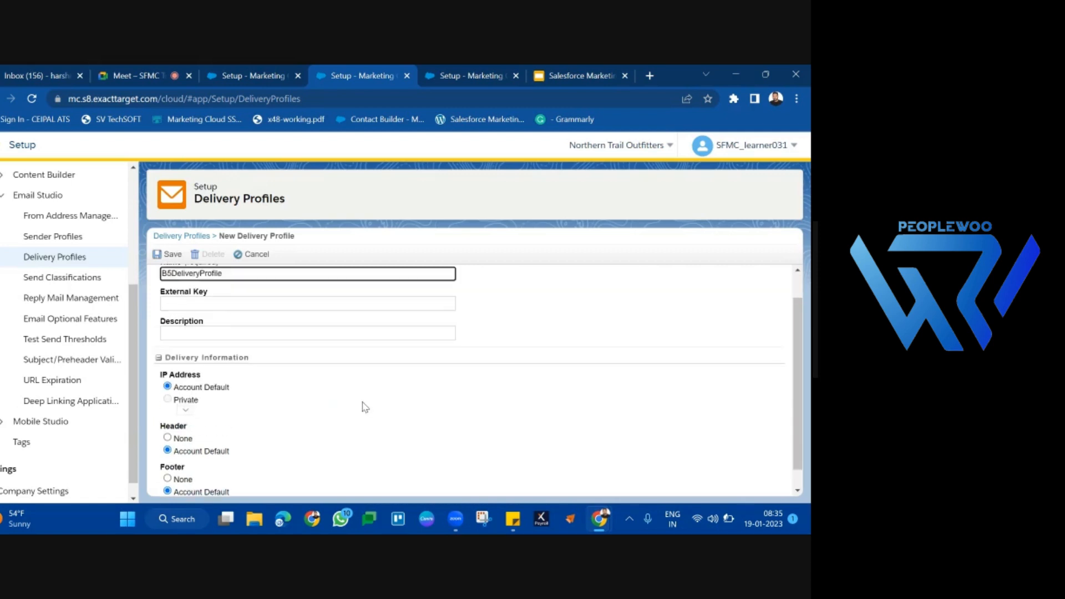
pyautogui.click(178, 256)
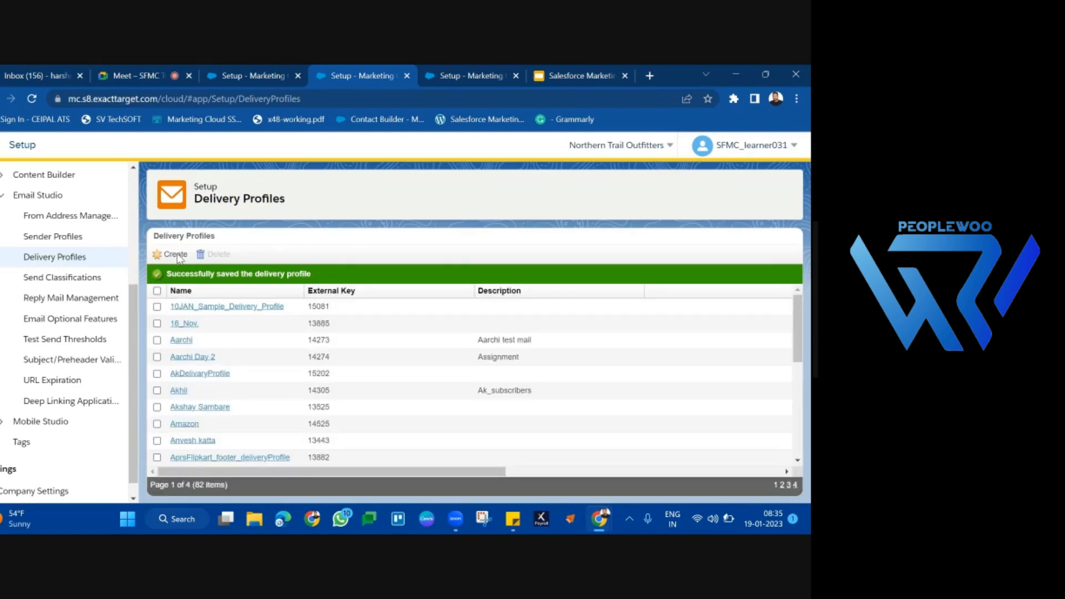
# Step: Return to the unfinished New Send Classification form, look through its delivery profile choices for B5DeliveryProfile, and discard the form
pyautogui.click(278, 65)
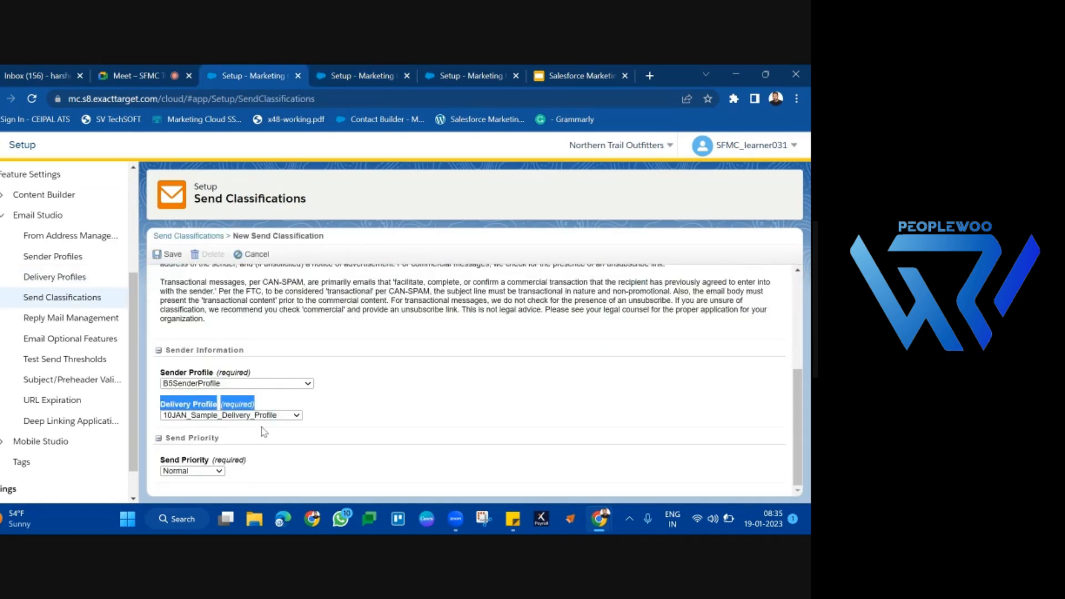
pyautogui.click(234, 417)
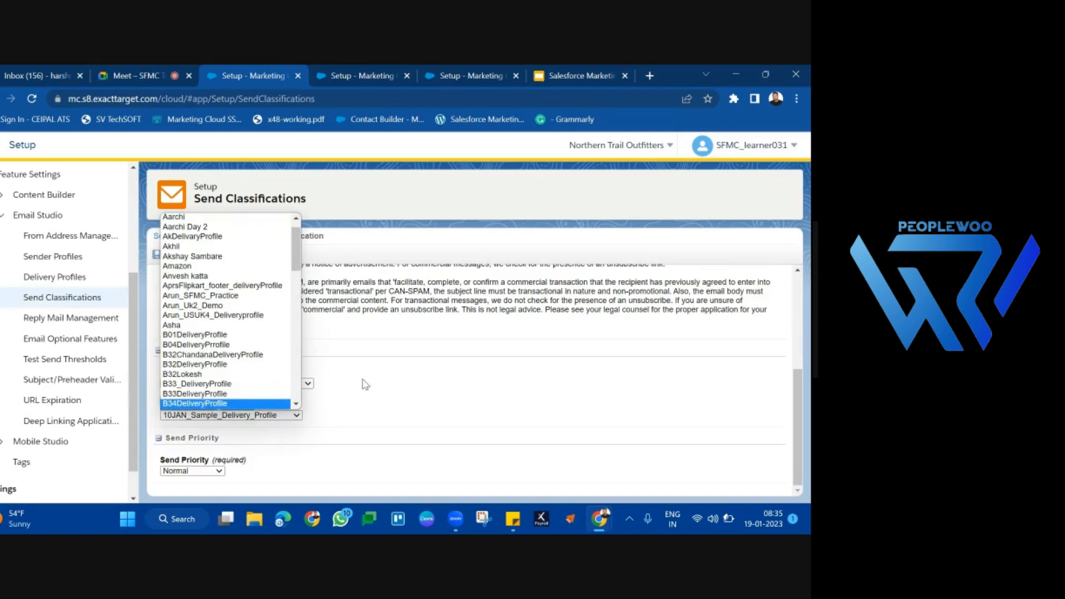
pyautogui.scroll(-15, 250, 368)
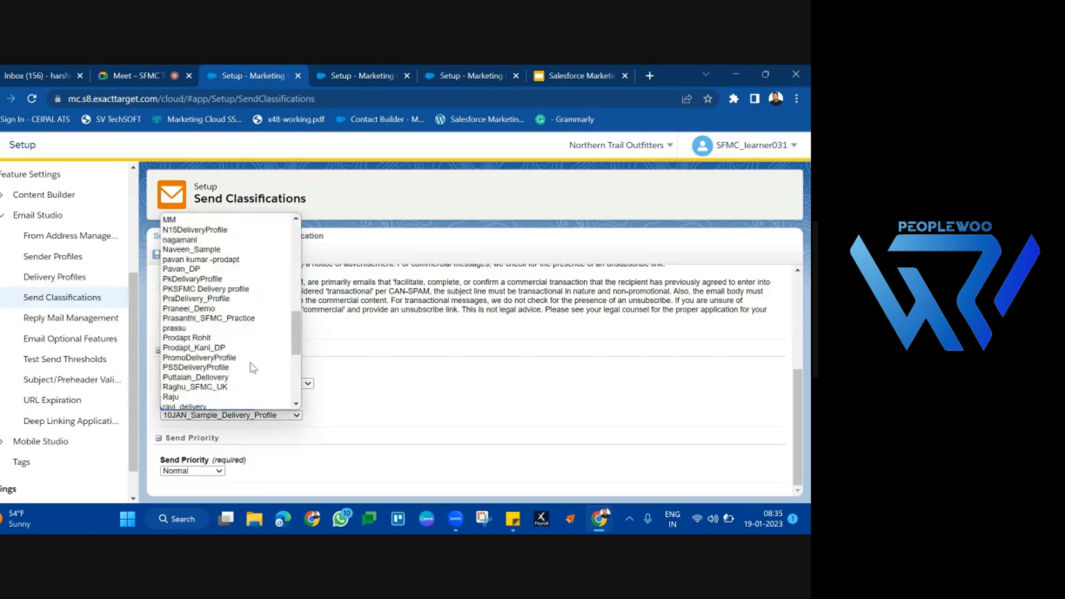
pyautogui.click(382, 374)
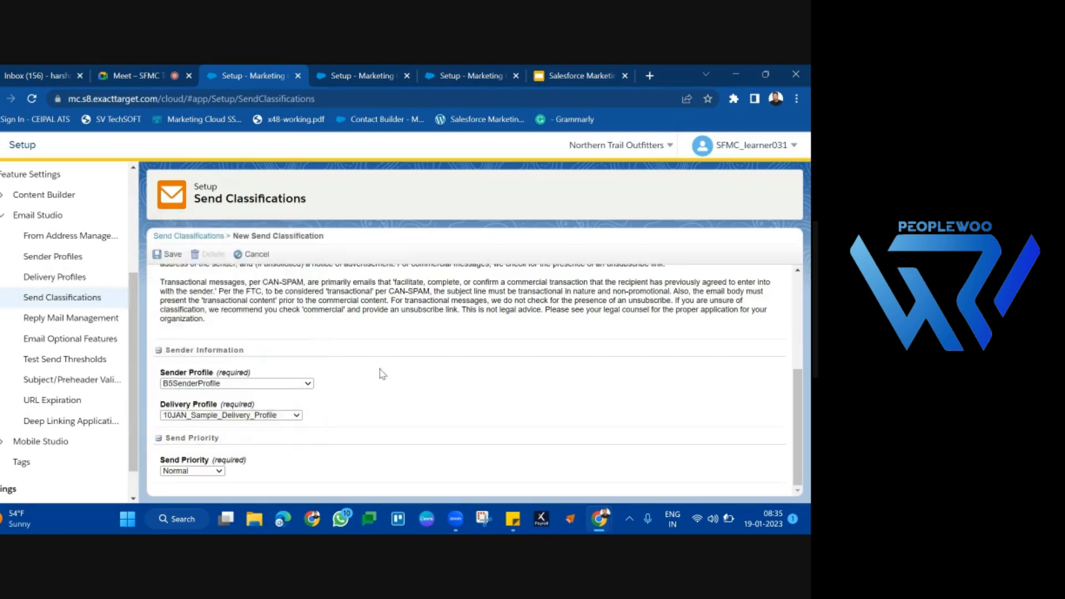
pyautogui.click(256, 255)
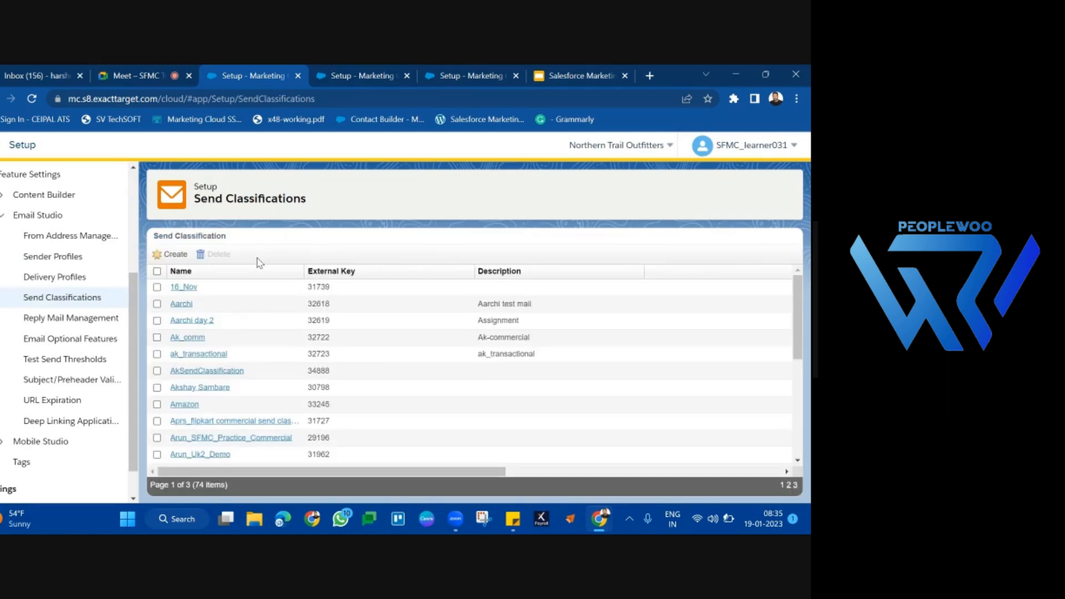
# Step: Start a new send classification and name it B5SendClassification
pyautogui.click(175, 252)
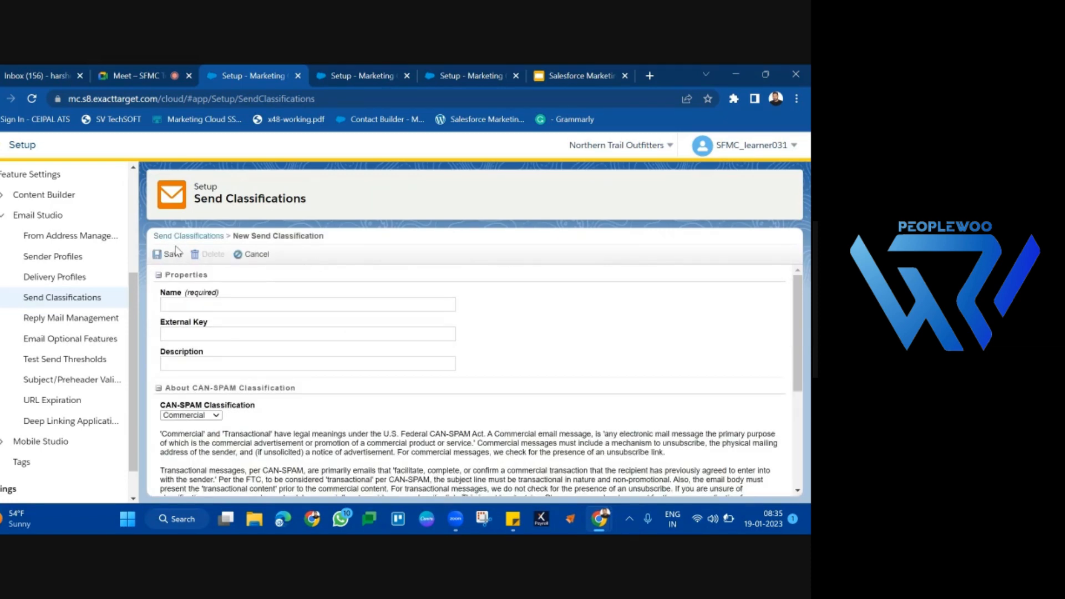
pyautogui.click(278, 304)
pyautogui.write('B')
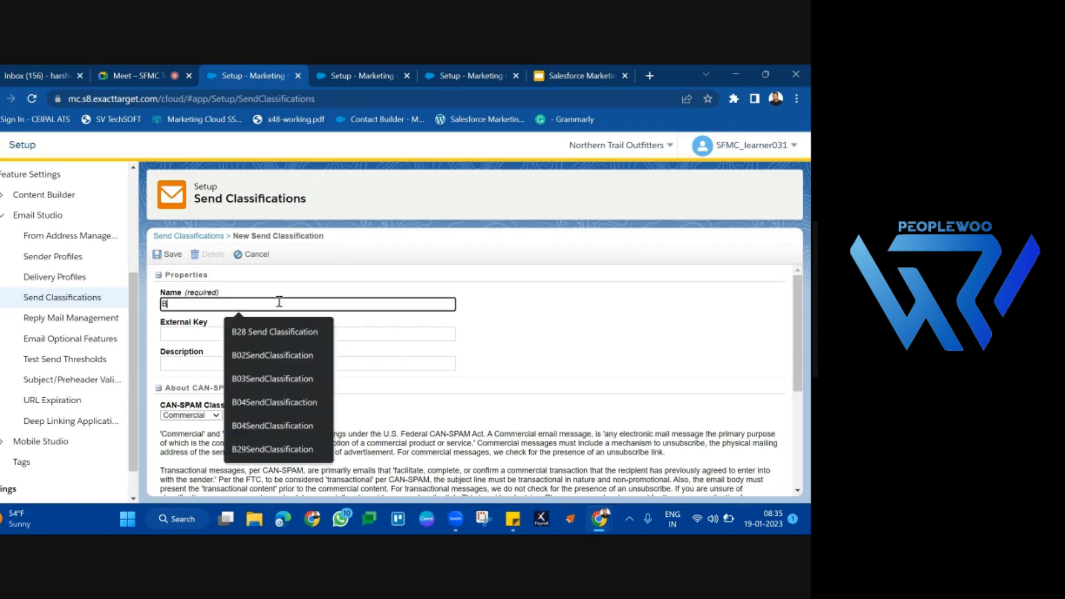
pyautogui.write('5Sen')
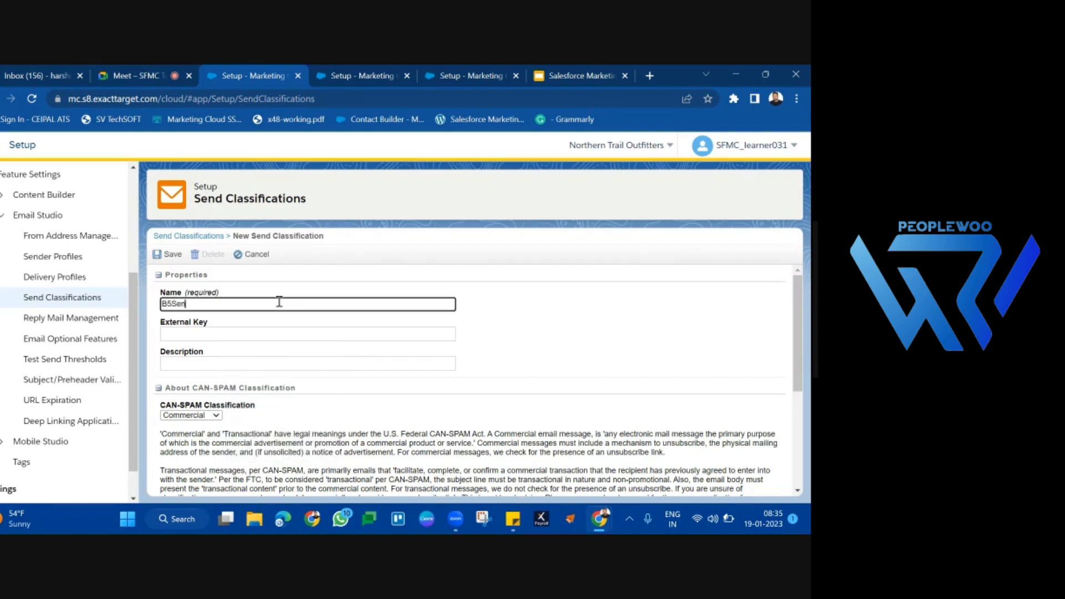
pyautogui.write('dClassig')
pyautogui.press('BackSpace')
pyautogui.write('fication')
# Step: Keep the CAN-SPAM classification as Commercial and set the sender profile to B5SenderProfile
pyautogui.scroll(-2, 280, 301)
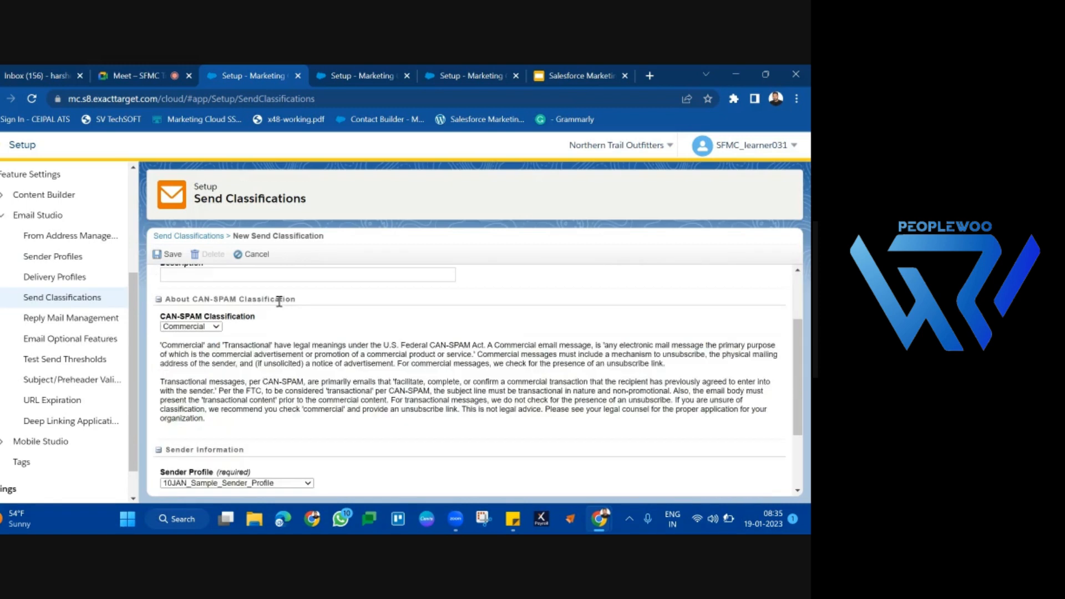
pyautogui.scroll(-2, 285, 374)
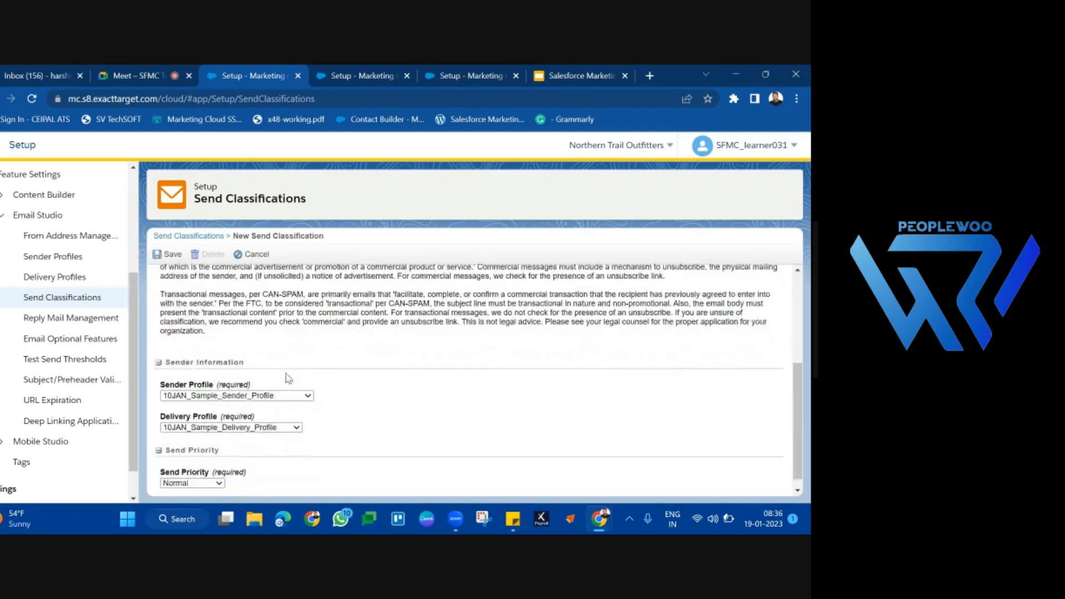
pyautogui.click(219, 393)
pyautogui.write('b5')
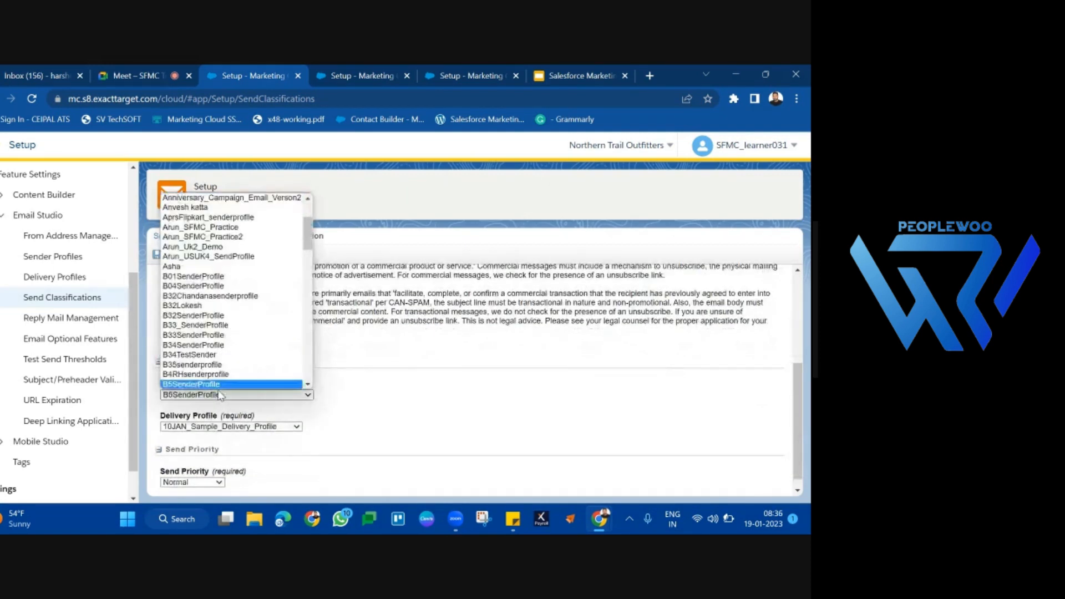
pyautogui.press('Return')
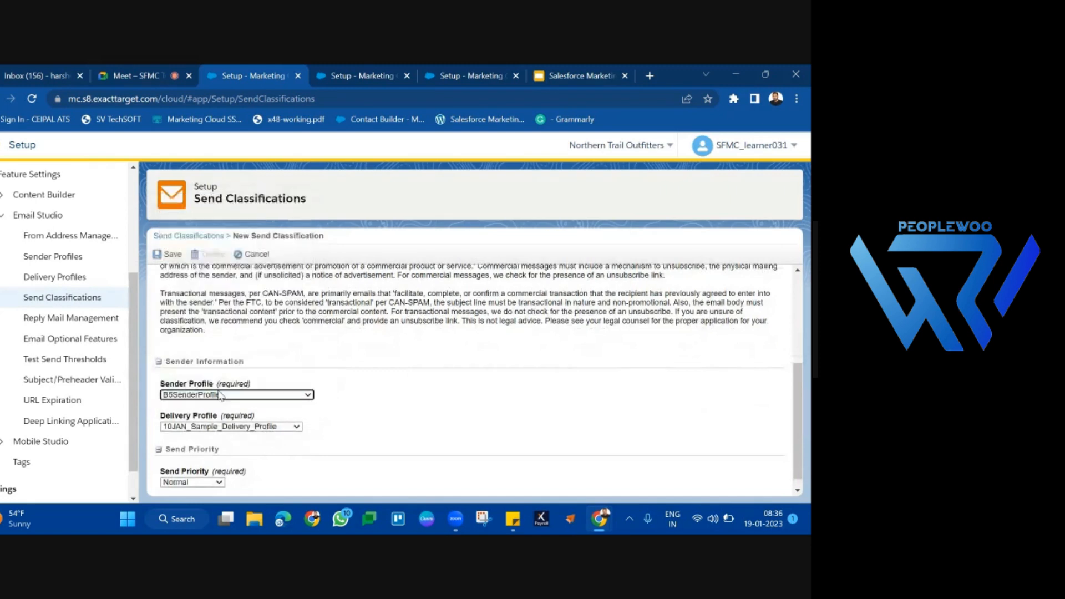
# Step: Set the delivery profile to B5DeliveryProfile and save the send classification with Normal send priority kept
pyautogui.scroll(-1, 221, 395)
pyautogui.click(220, 417)
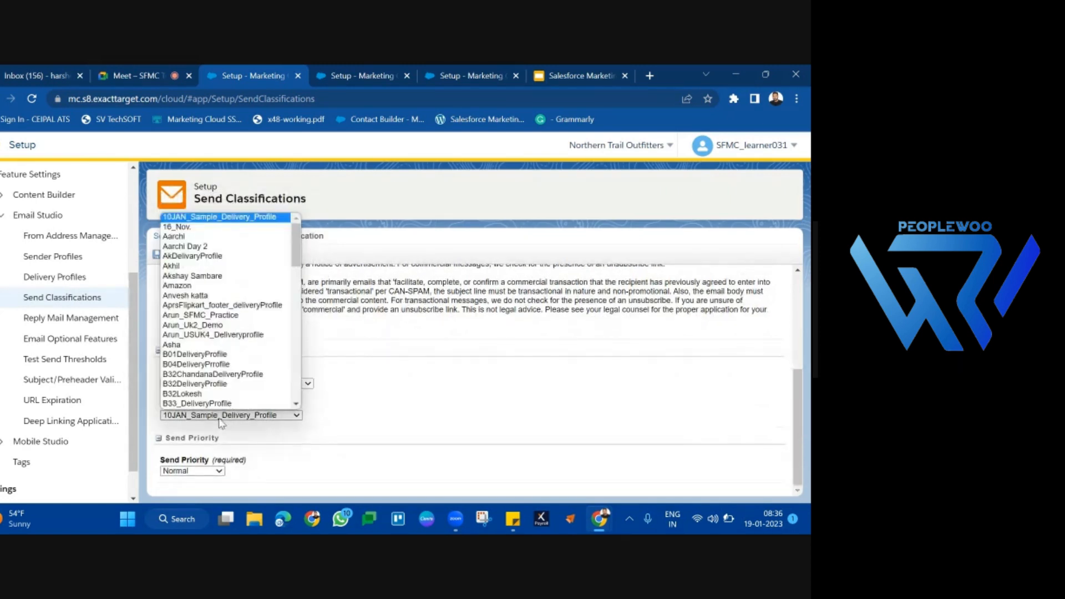
pyautogui.write('b5')
pyautogui.press('Return')
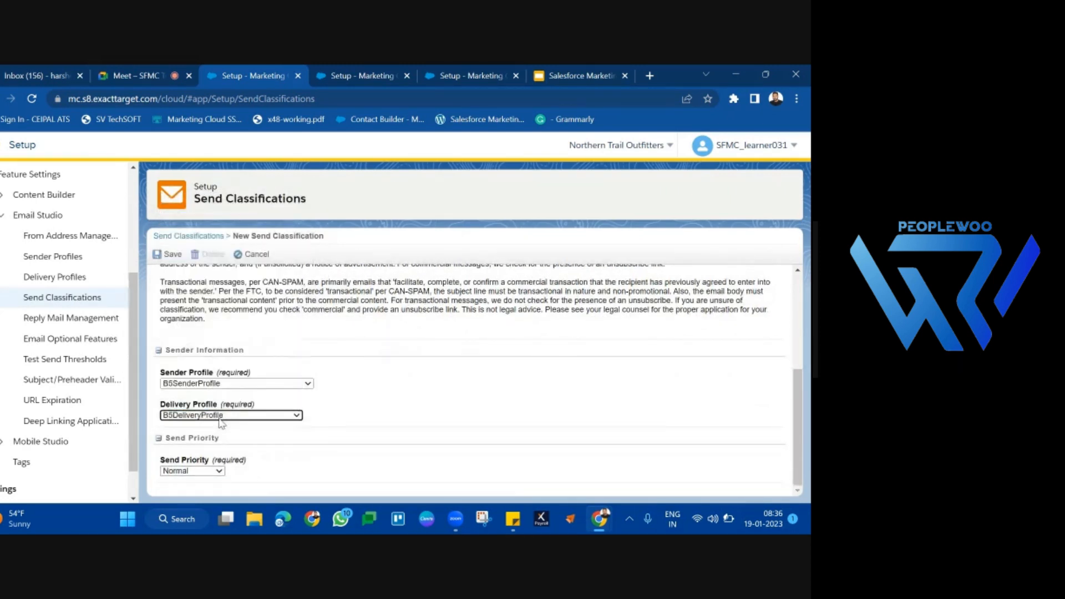
pyautogui.scroll(5, 353, 281)
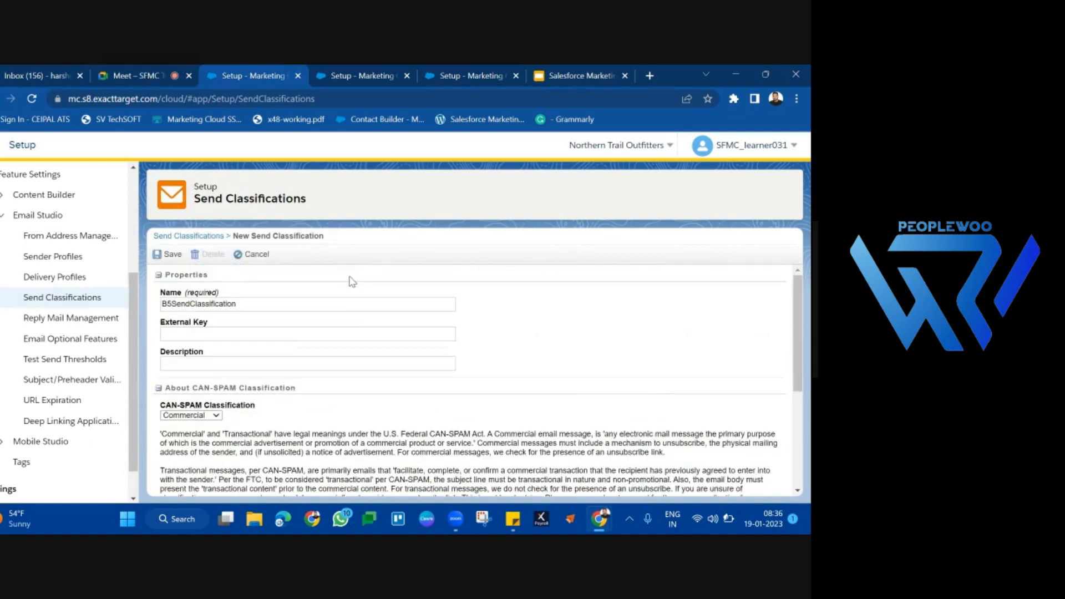
pyautogui.click(169, 254)
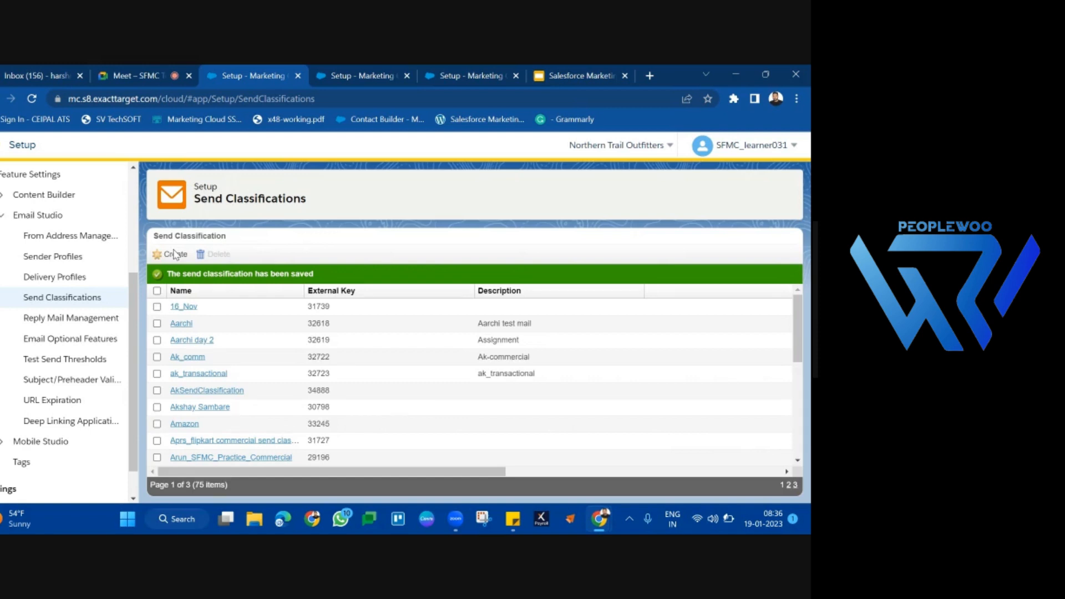
# Step: Switch to the Salesforce Marketing Cloud Tutorial presentation in Google Slides and start the slideshow from the Delivery Profile slide
pyautogui.click(556, 72)
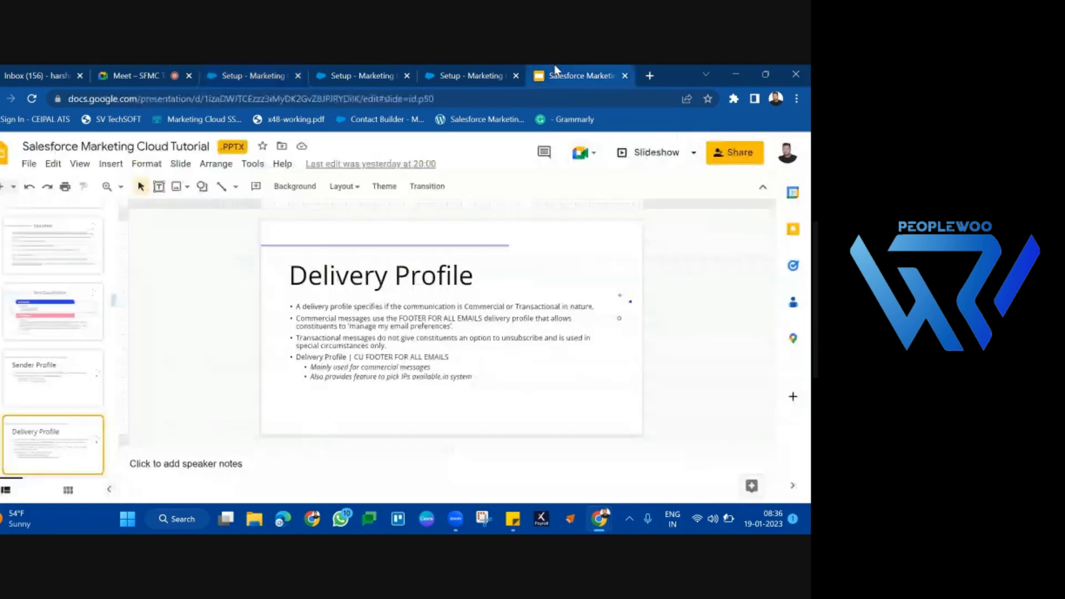
pyautogui.click(639, 154)
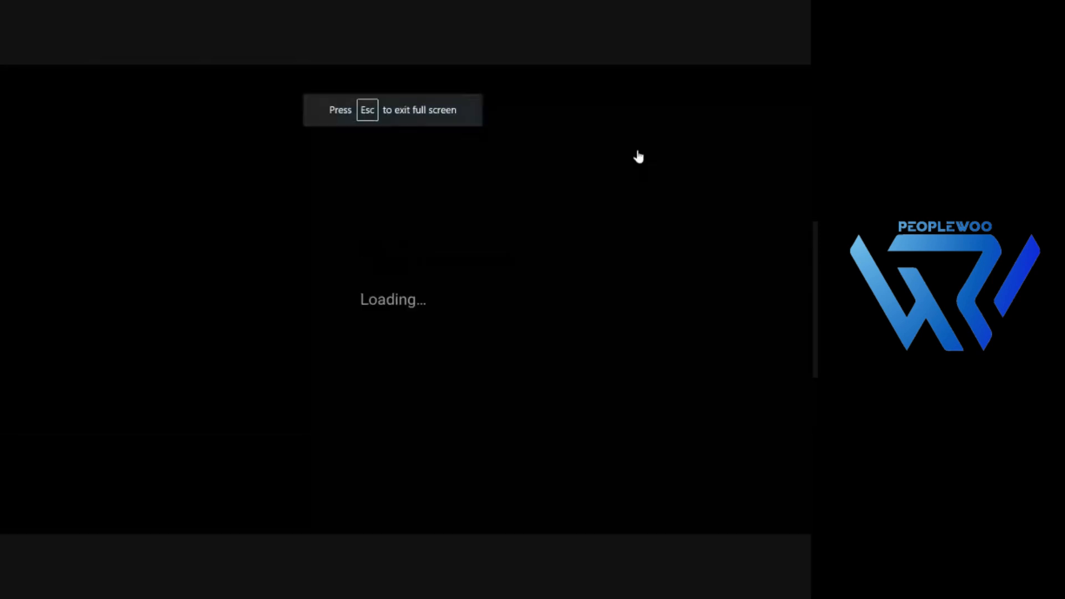